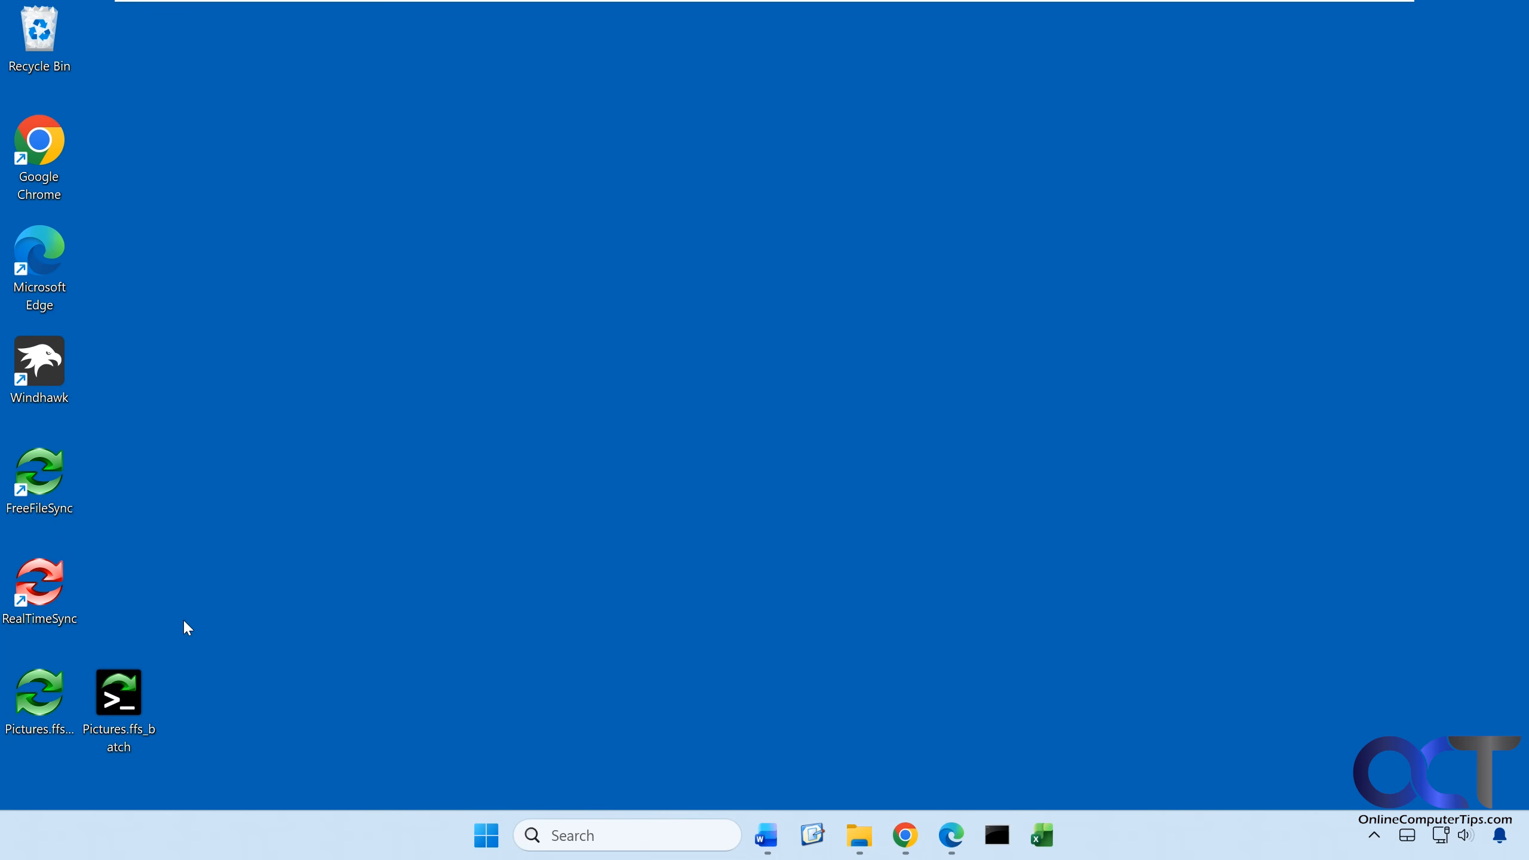
Step: Launch FreeFileSync, open the saved Pictures.ffs_gui configuration and compare its two folders by file content
{"action": "double_click", "coordinate": [55, 500]}
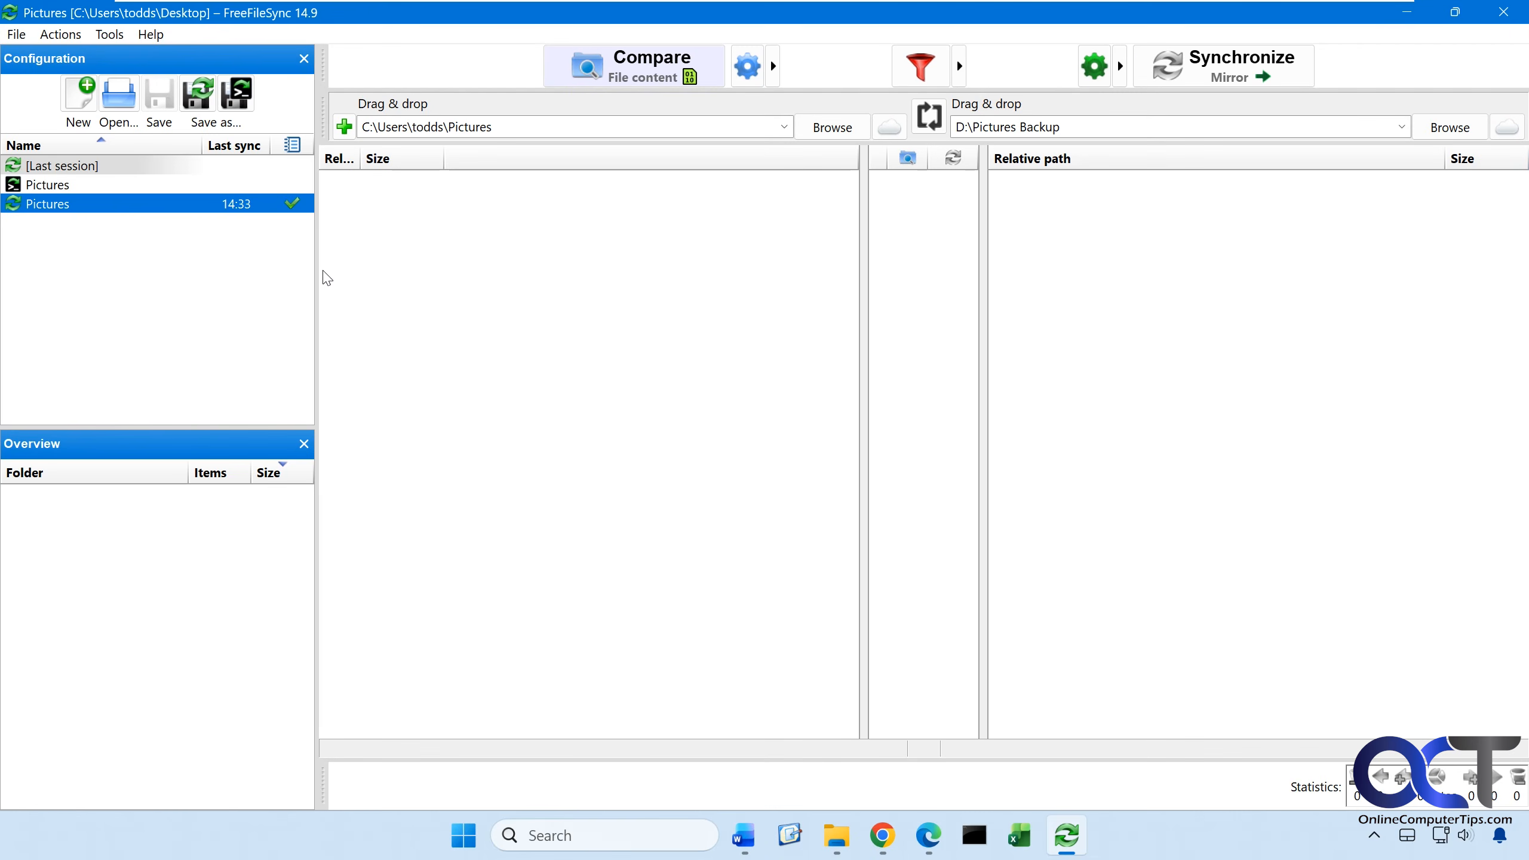
{"action": "left_click", "coordinate": [120, 105]}
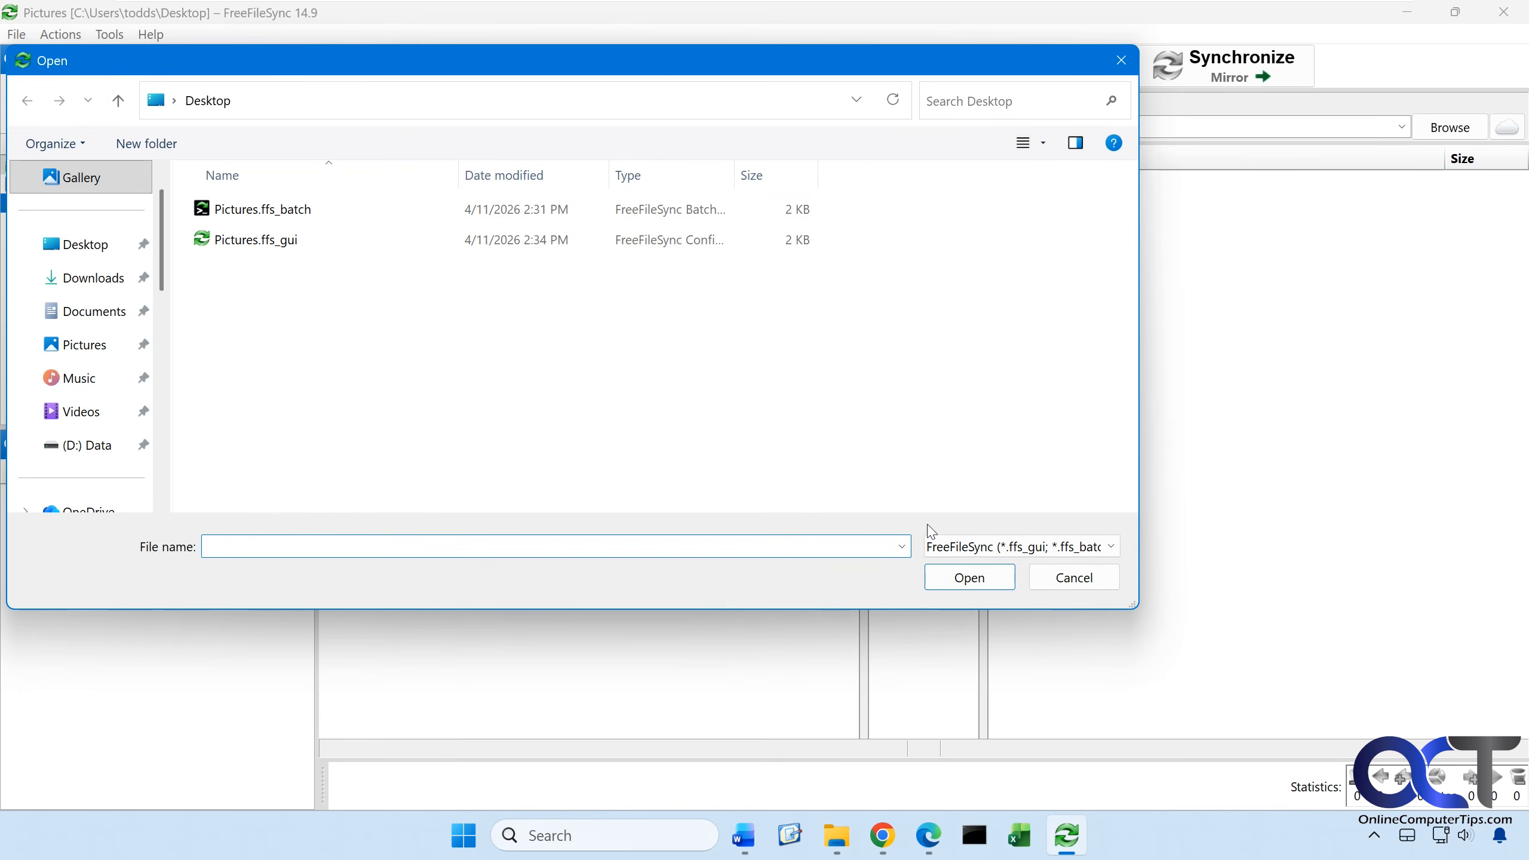
{"action": "double_click", "coordinate": [282, 244]}
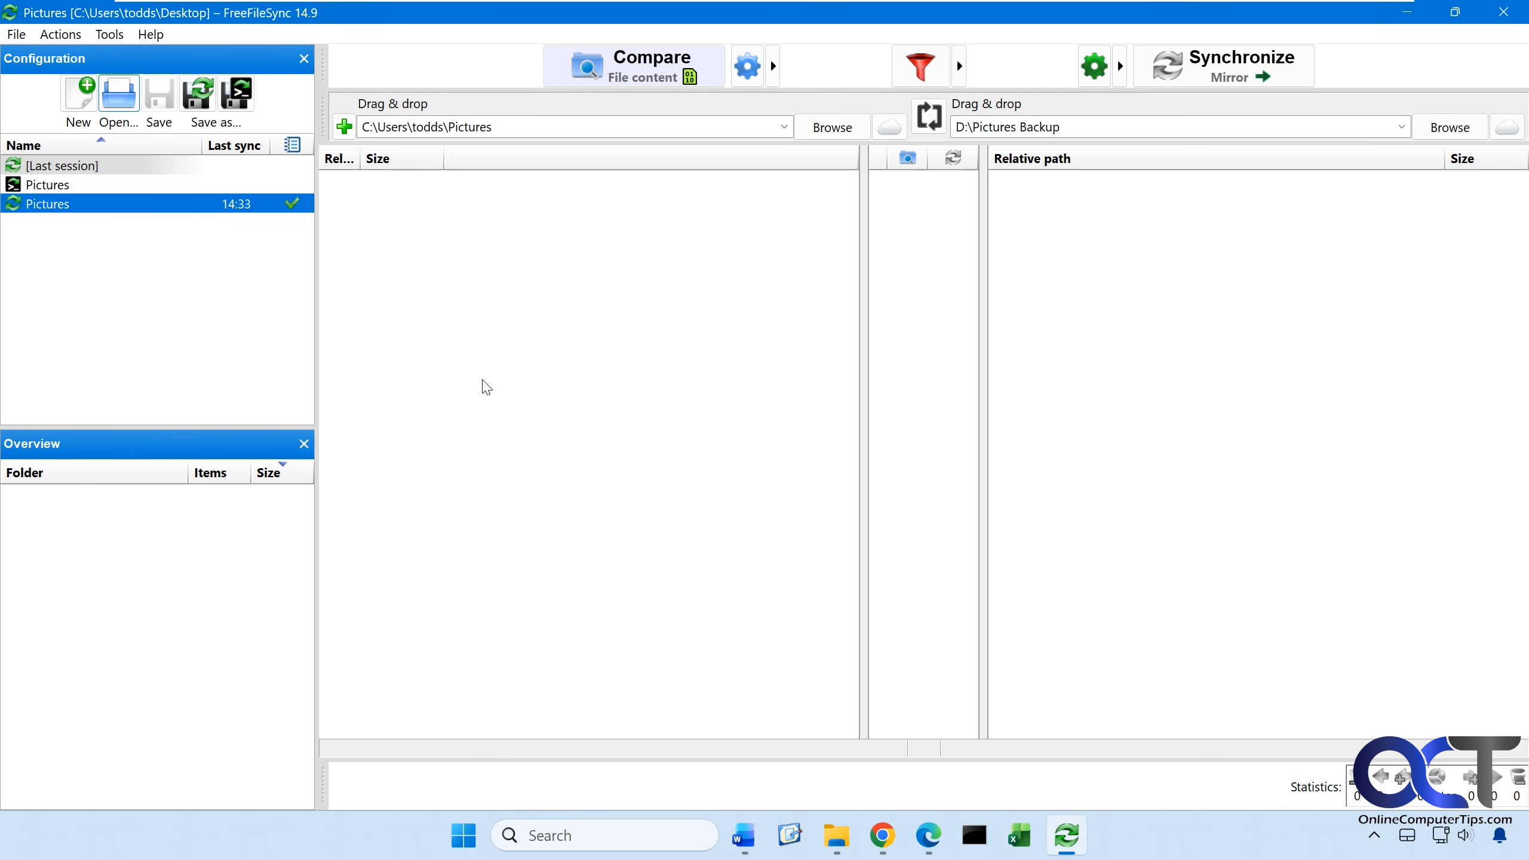
{"action": "left_click", "coordinate": [647, 83]}
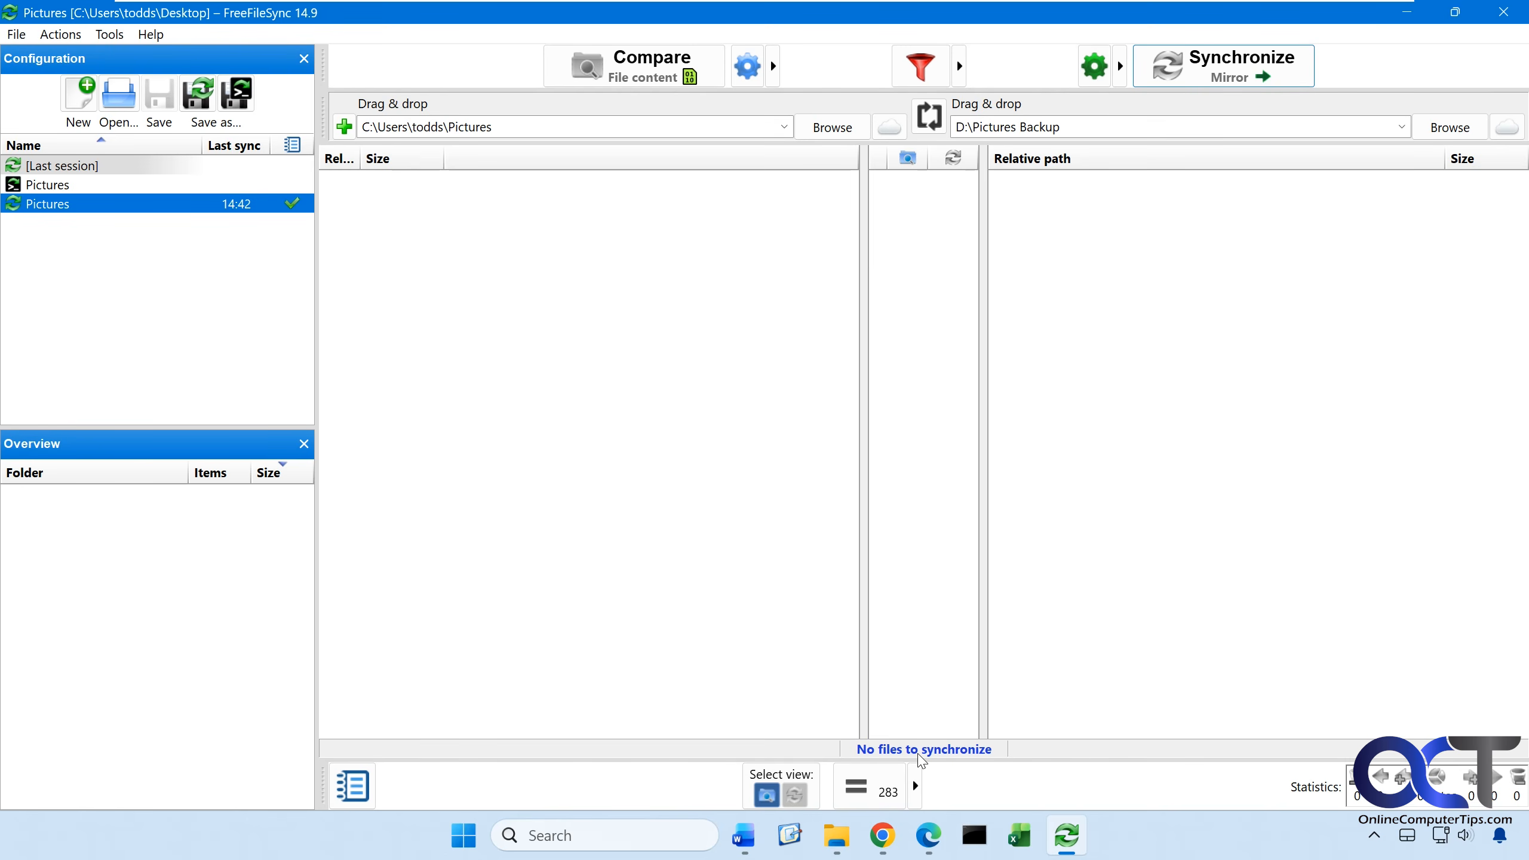
Step: Inspect the contents of the Pictures and Pictures Backup folders in File Explorer
{"action": "left_click", "coordinate": [837, 835]}
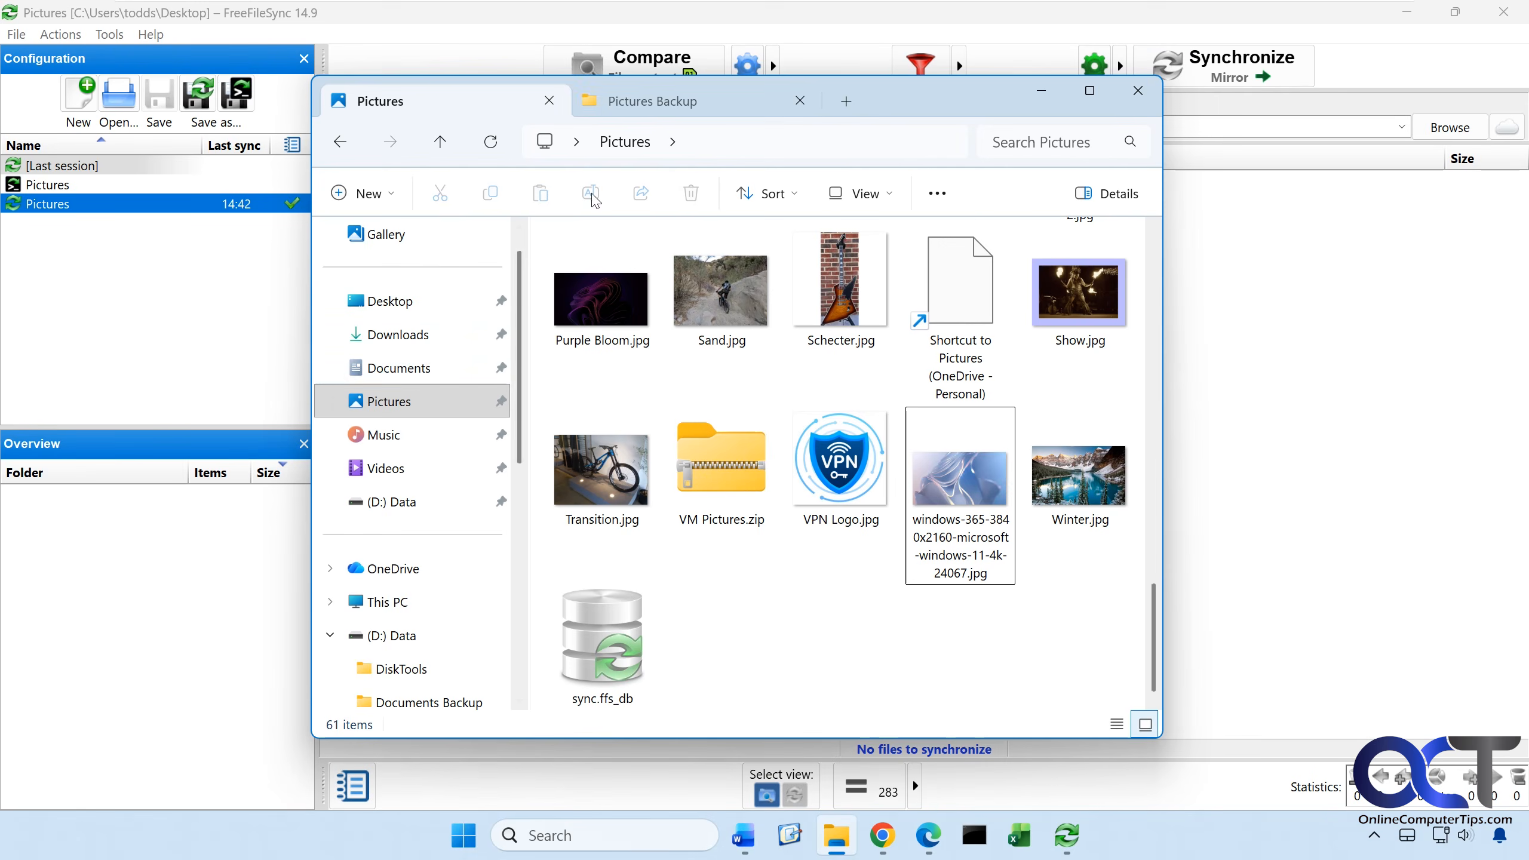
{"action": "left_click", "coordinate": [402, 391]}
{"action": "left_click", "coordinate": [710, 107]}
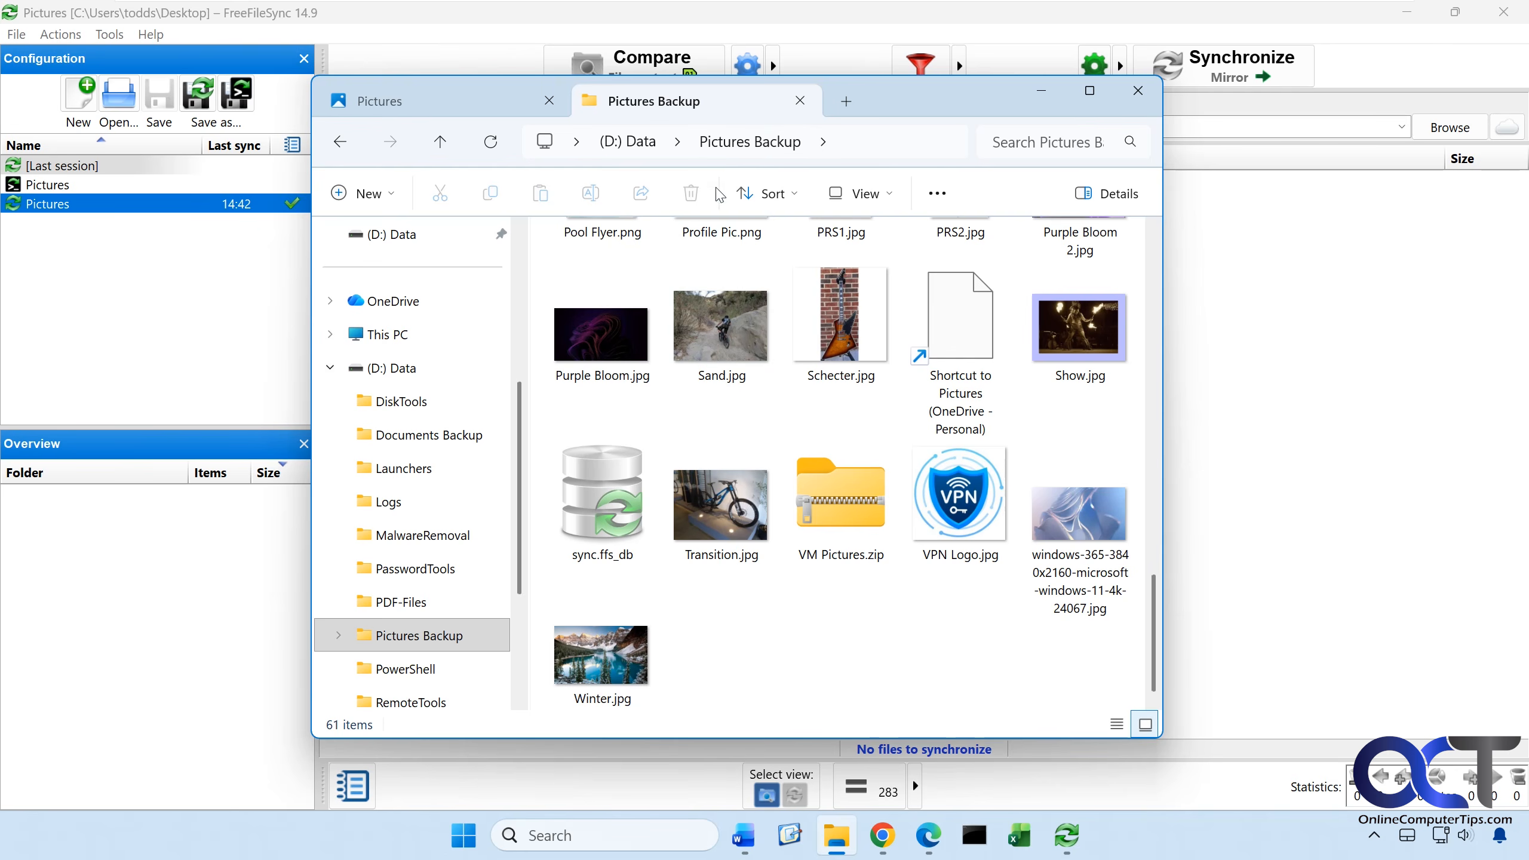
{"action": "mouse_move", "coordinate": [679, 282]}
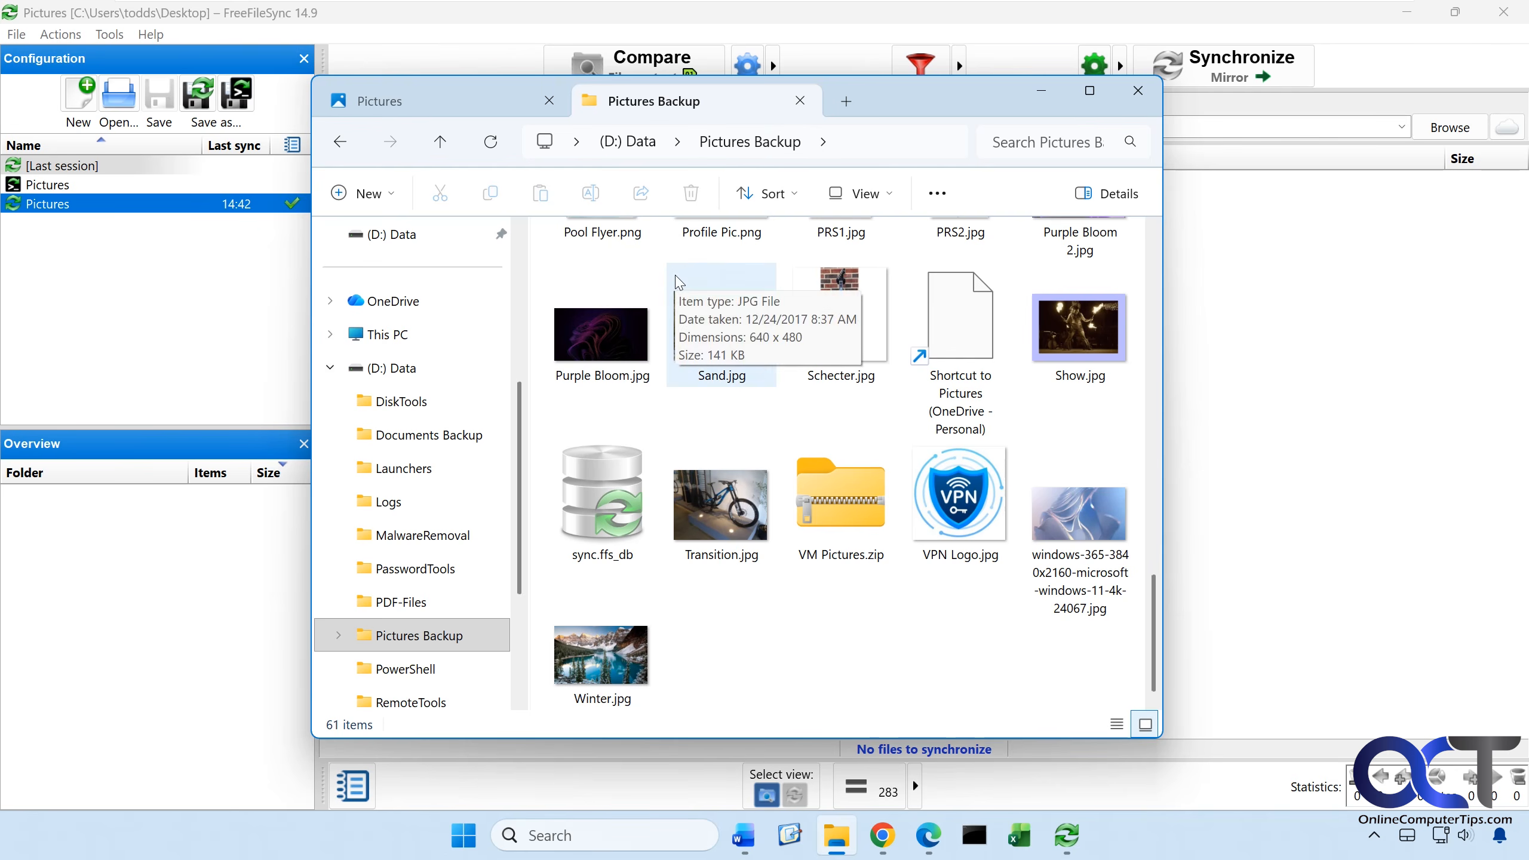
{"action": "left_click", "coordinate": [472, 104]}
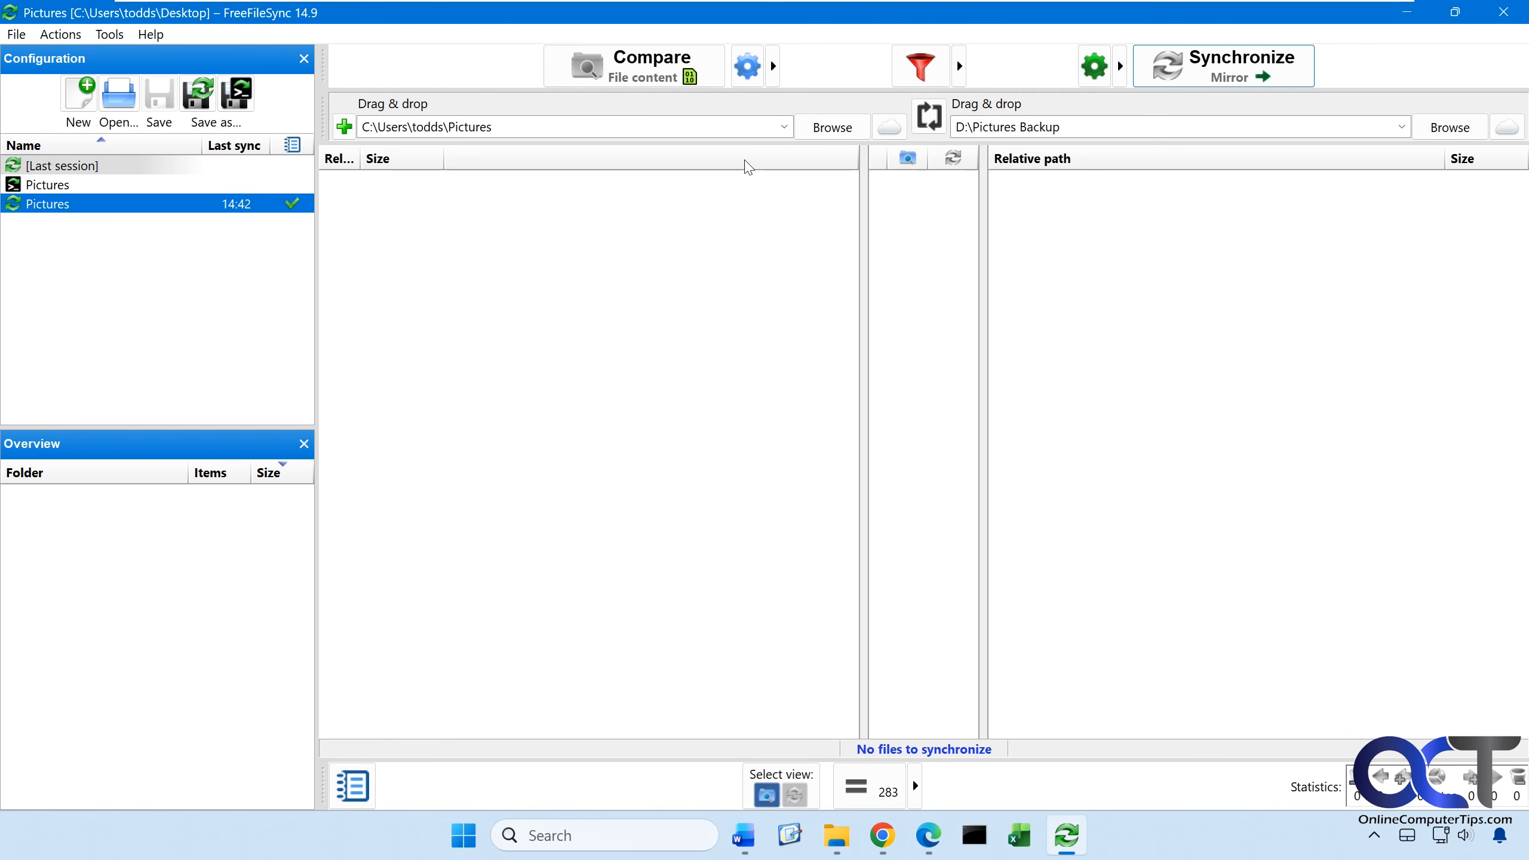
Step: Compare Pictures with Pictures Backup again by file content and widen the source list's Size and Relative path columns
{"action": "left_click", "coordinate": [773, 67]}
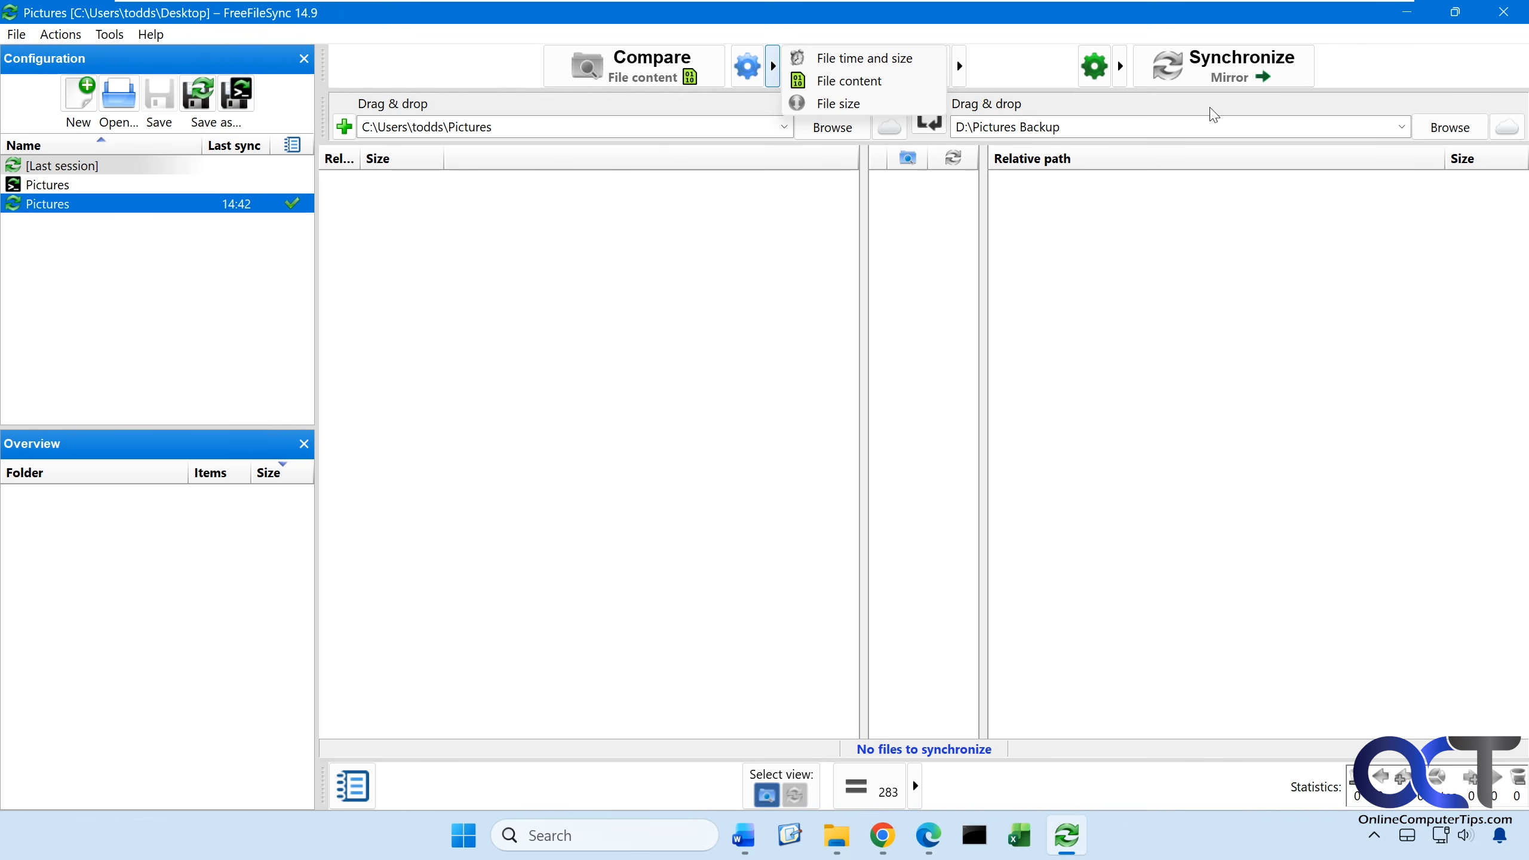
{"action": "left_click", "coordinate": [761, 293]}
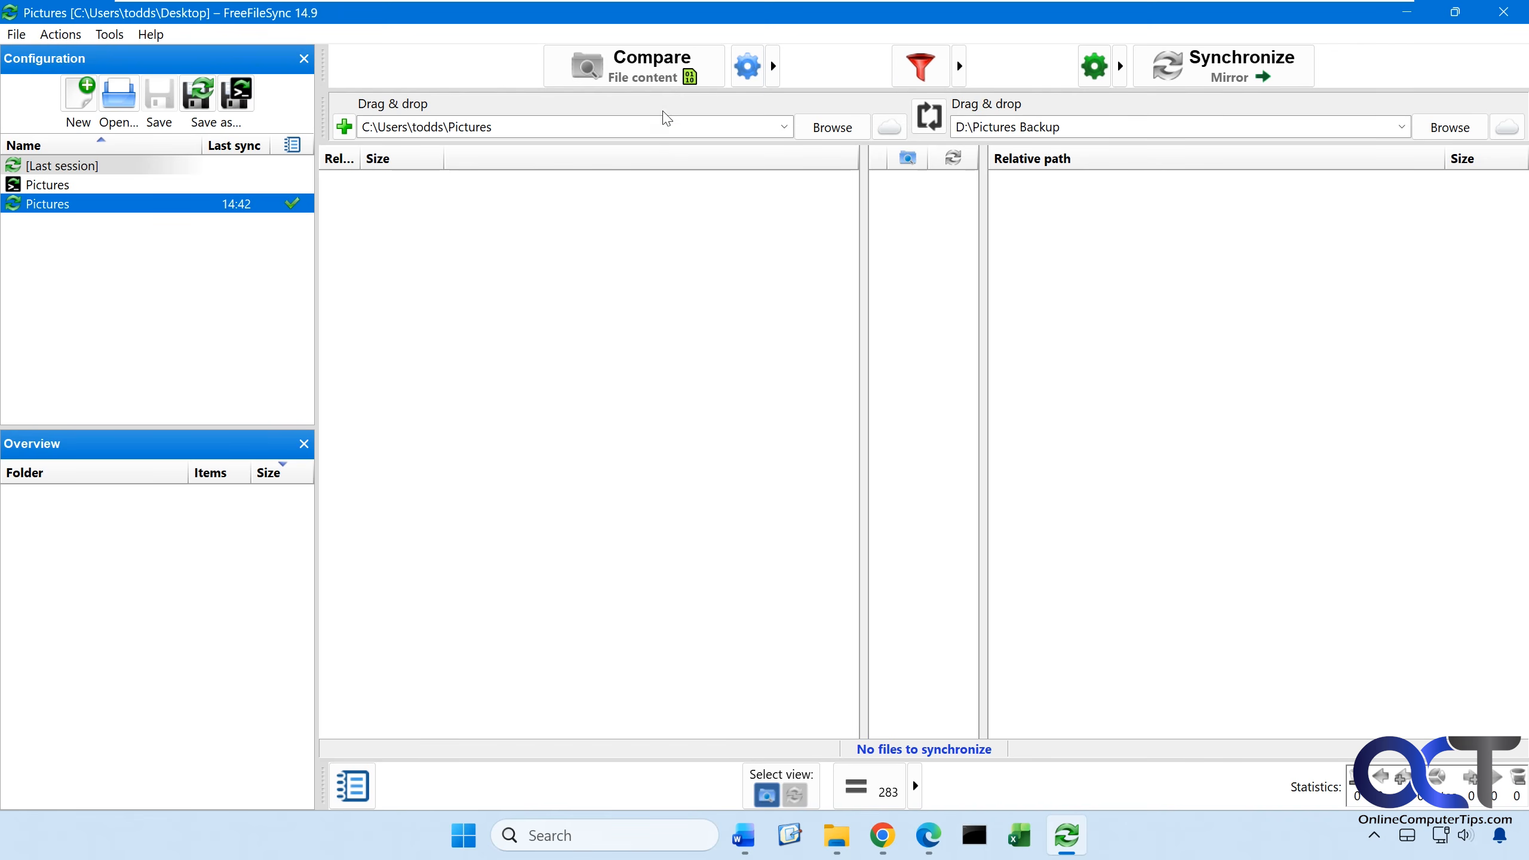
{"action": "left_click", "coordinate": [660, 78]}
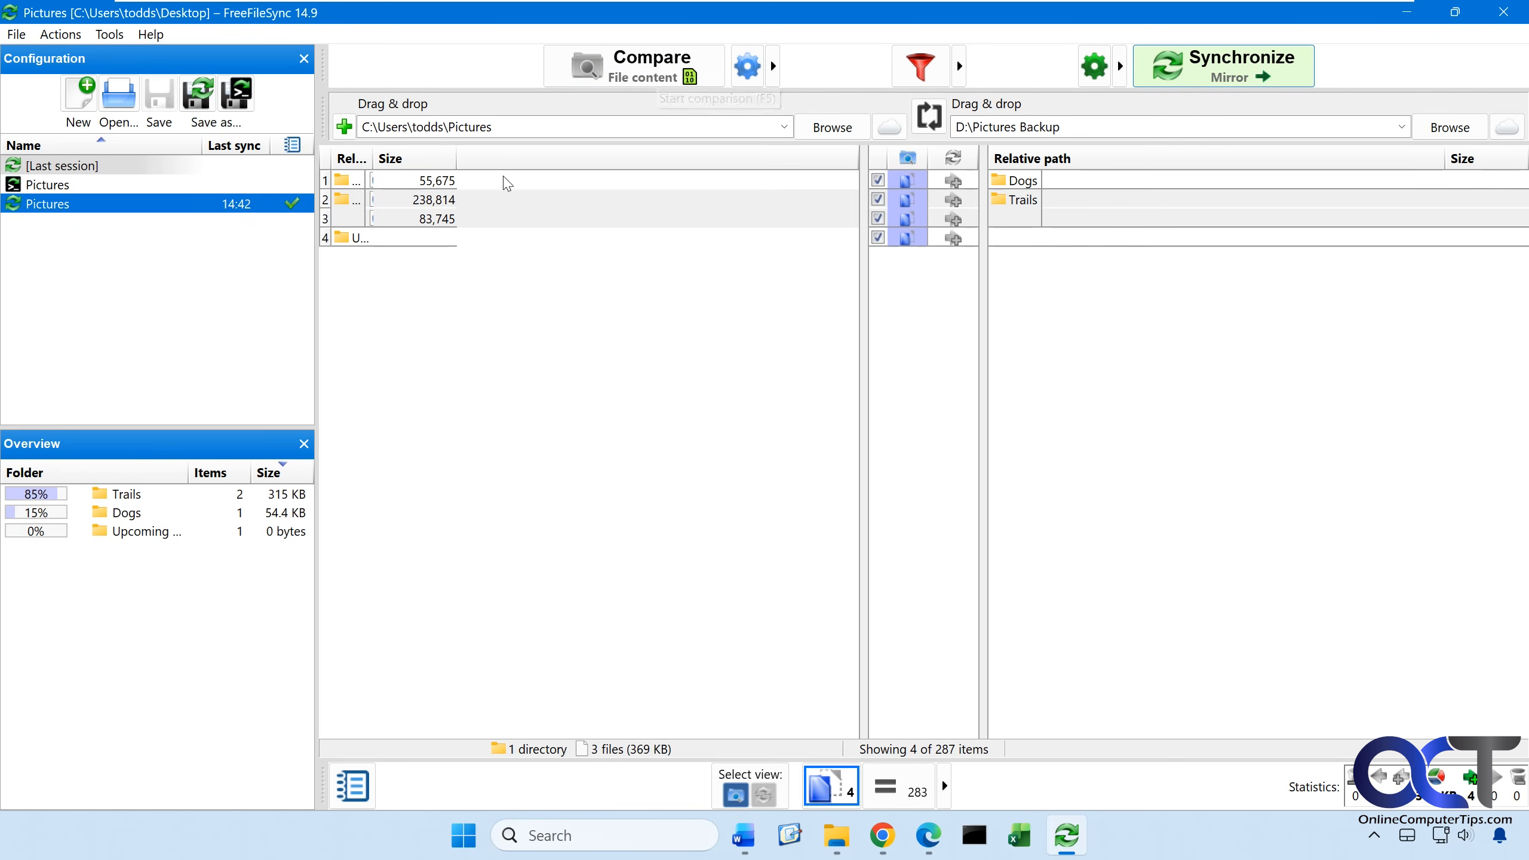
{"action": "left_click_drag", "start_coordinate": [456, 158], "coordinate": [595, 158]}
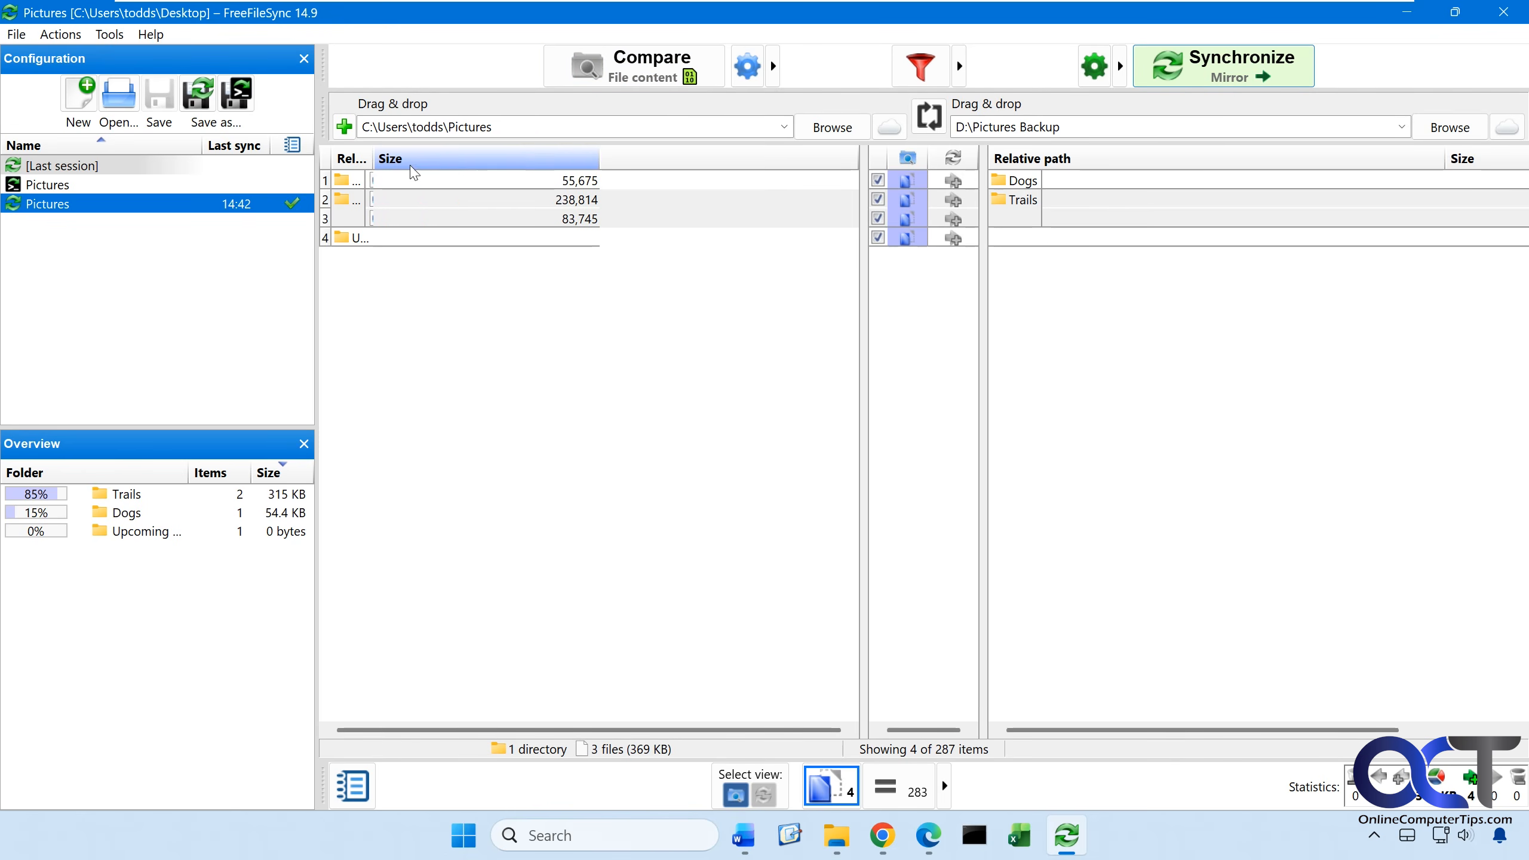
{"action": "left_click_drag", "start_coordinate": [372, 157], "coordinate": [539, 159]}
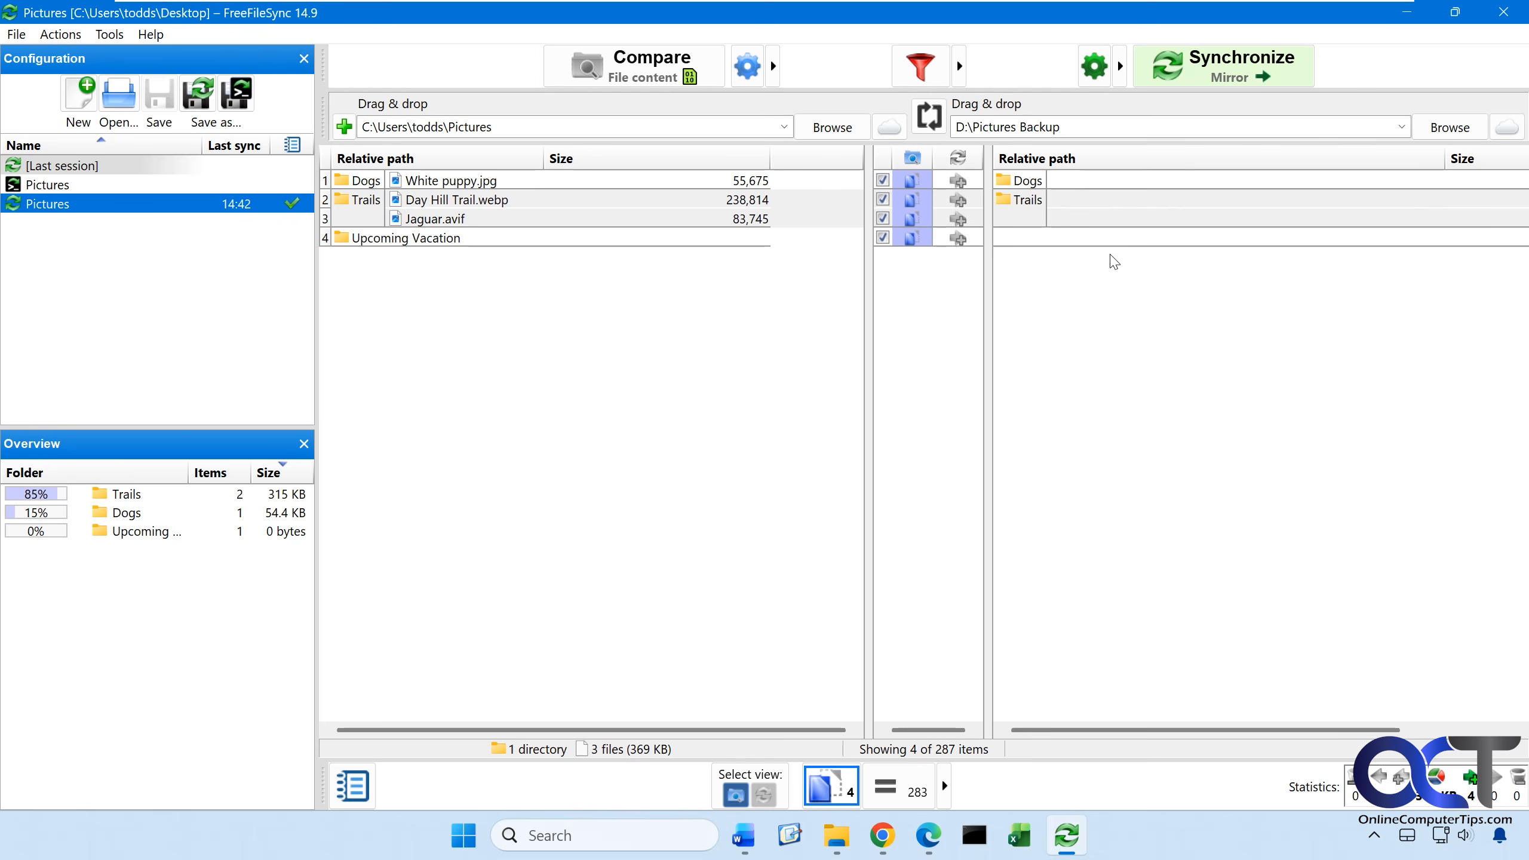
Step: Change the synchronization variant to Update, run the synchronization and close the completion report
{"action": "left_click", "coordinate": [1119, 65]}
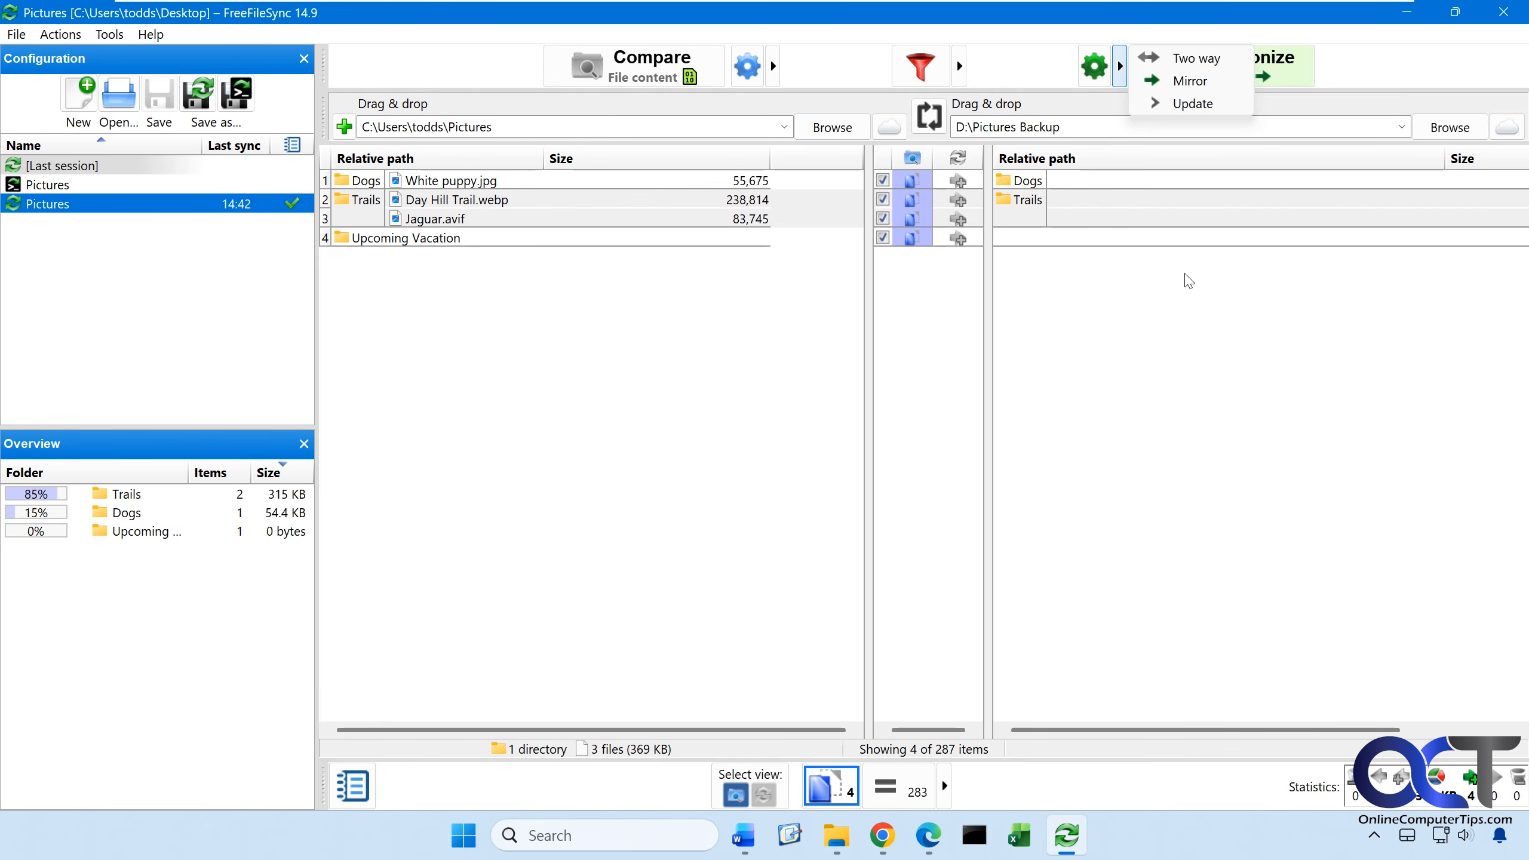
{"action": "left_click", "coordinate": [1181, 104]}
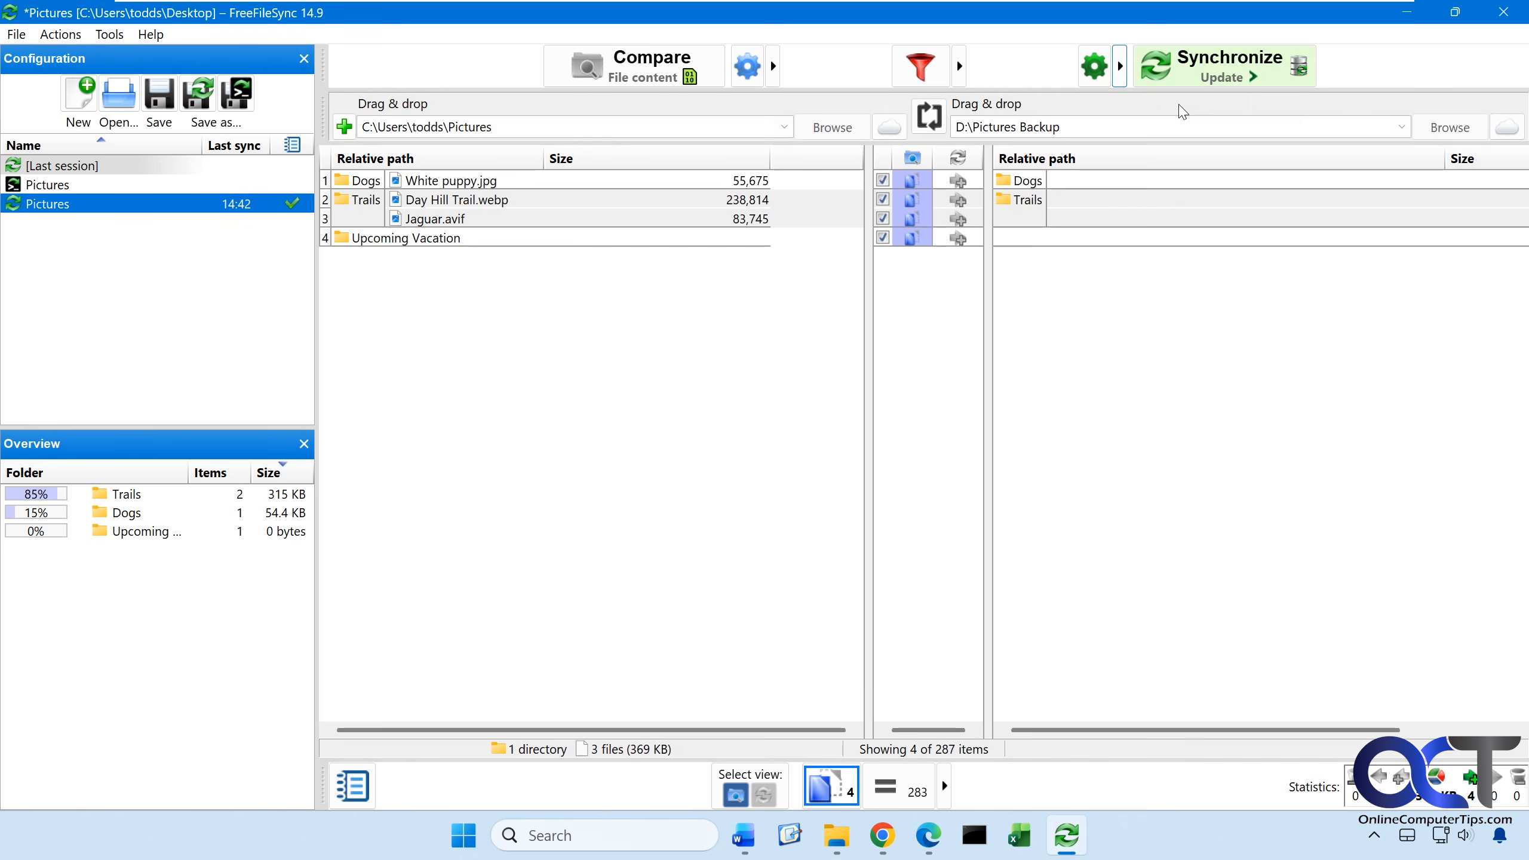
{"action": "left_click", "coordinate": [1194, 74]}
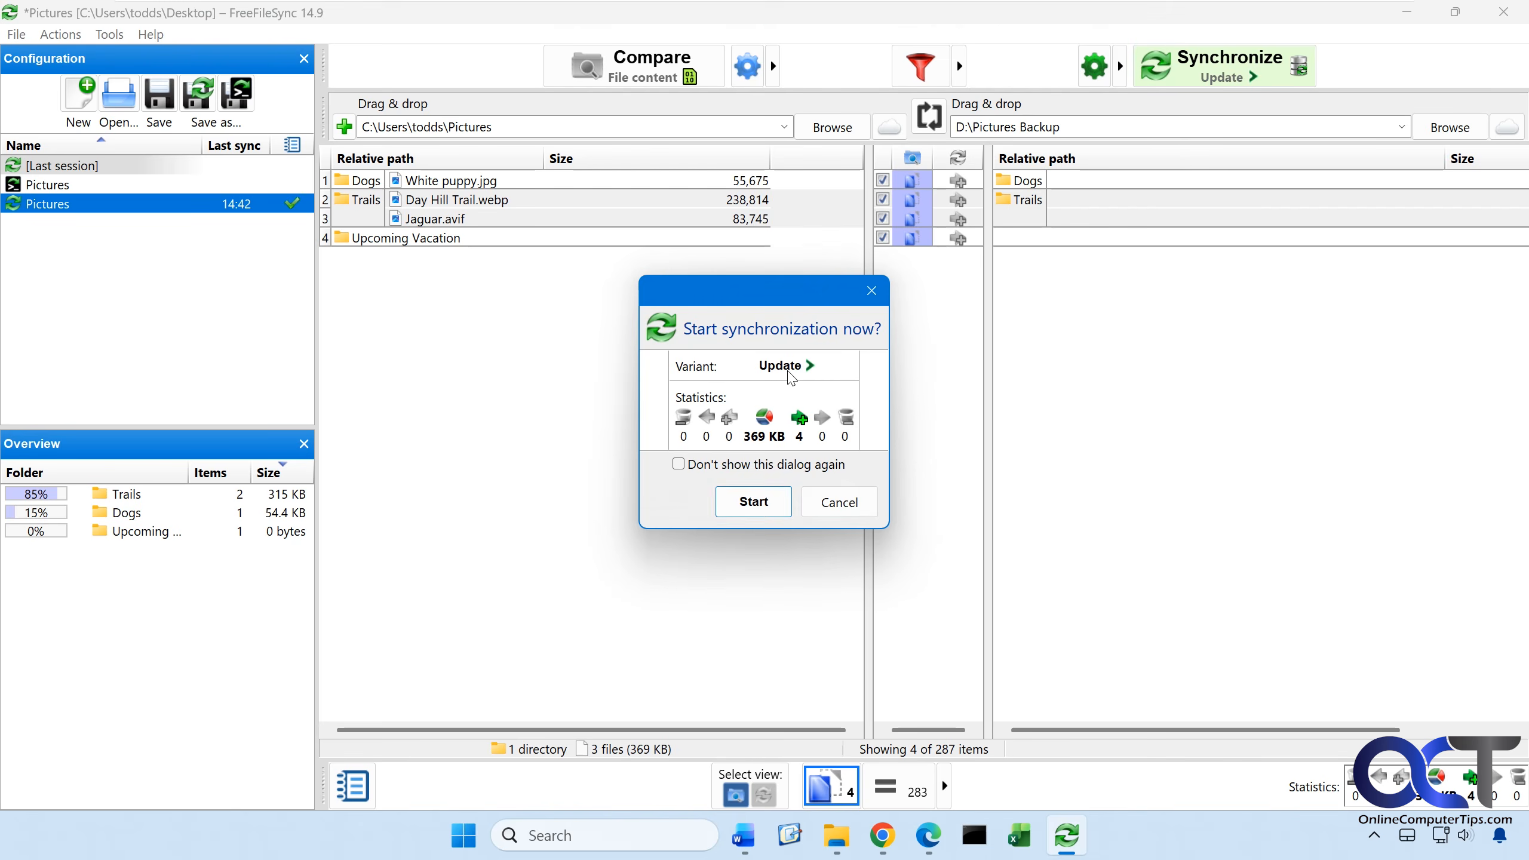
{"action": "left_click", "coordinate": [753, 502]}
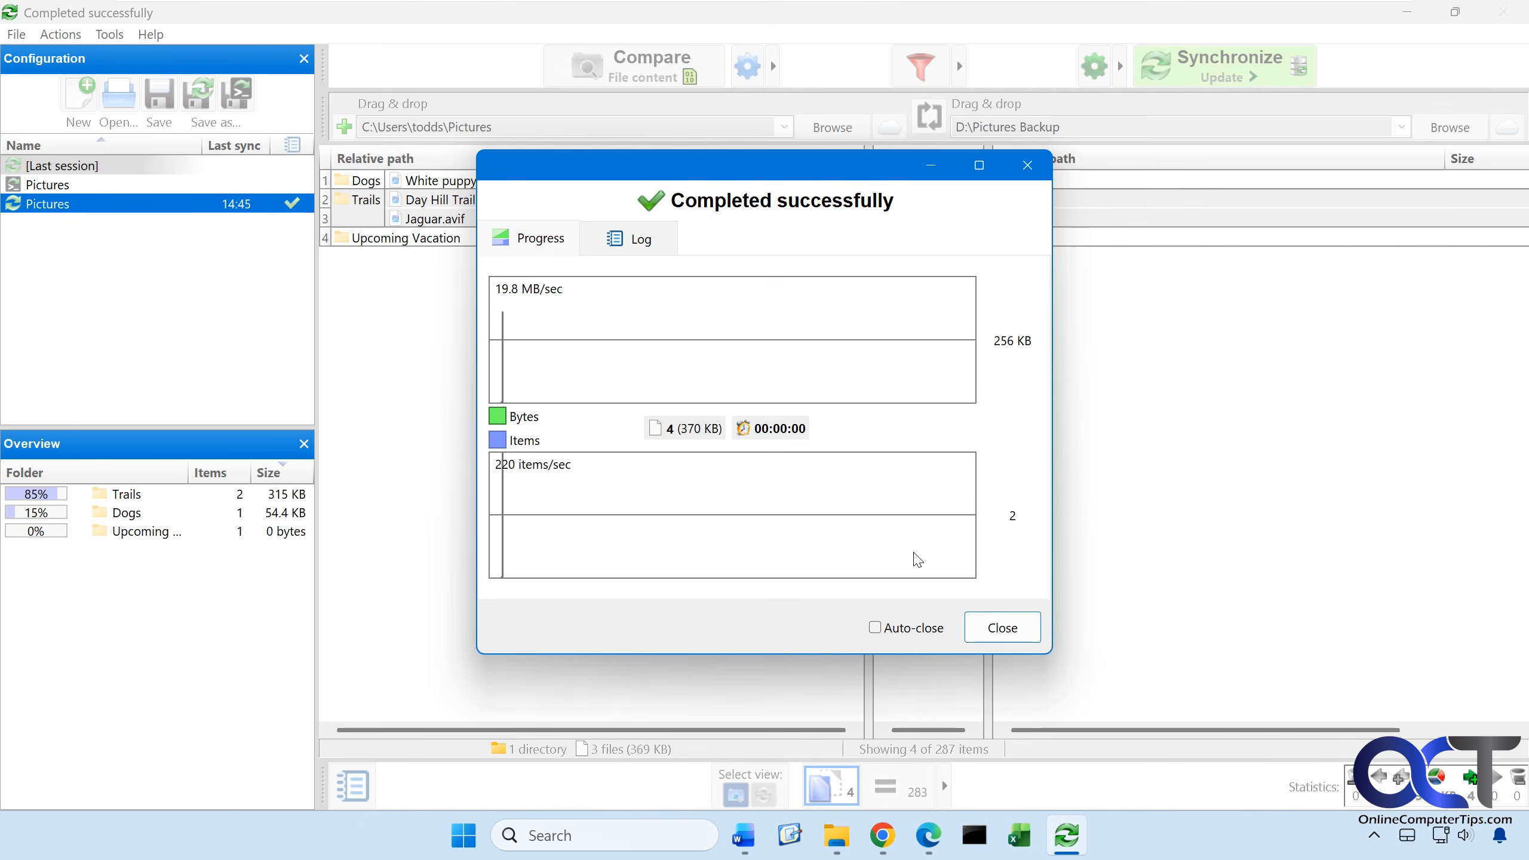
{"action": "left_click", "coordinate": [999, 626]}
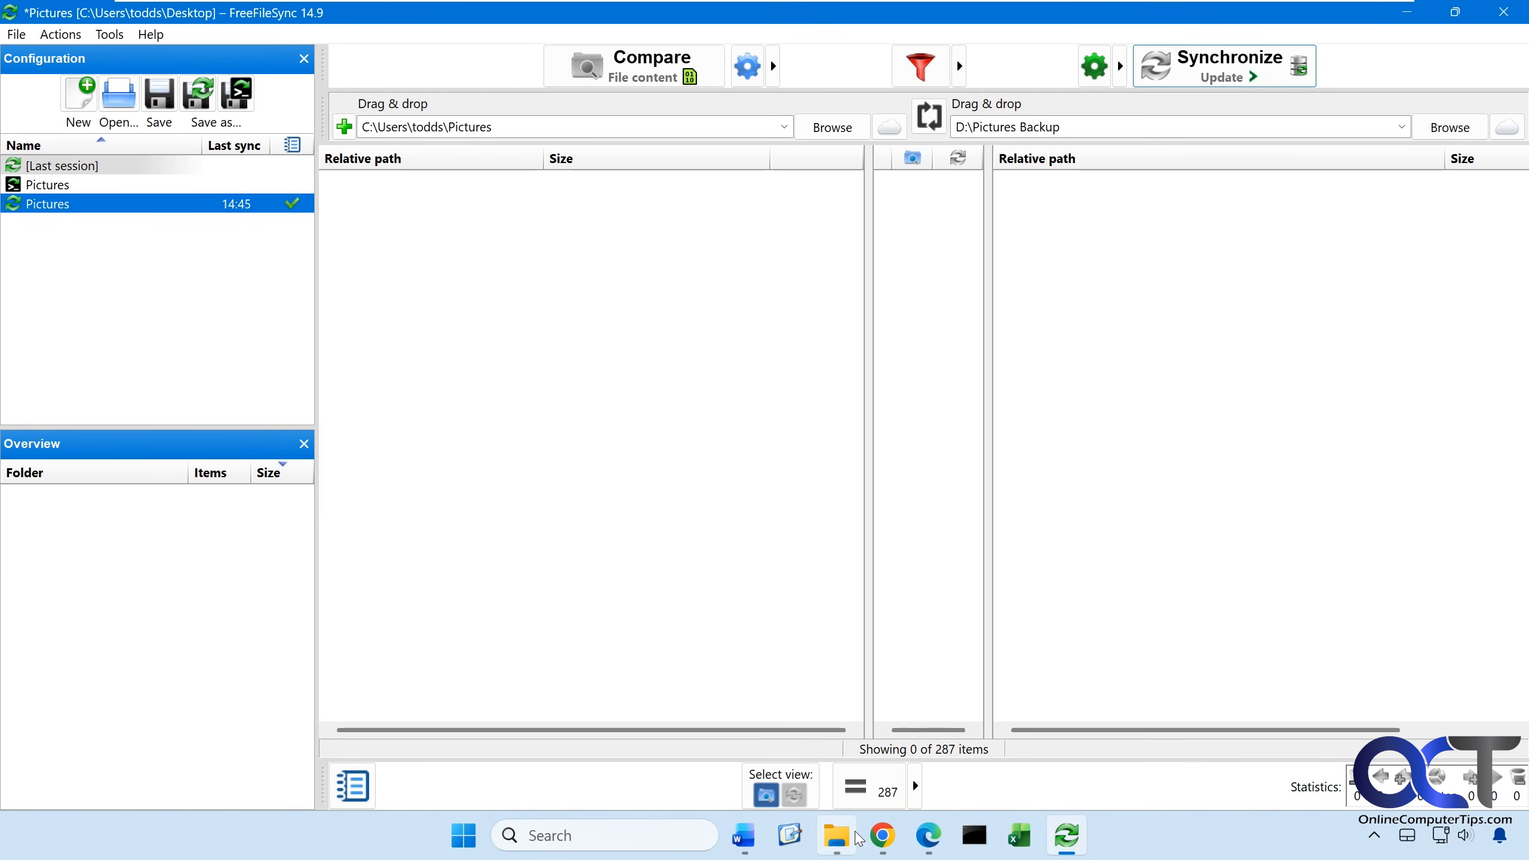
Step: Check the Pictures Backup folder in File Explorer for the Upcoming Vacation folder and the White puppy.jpg file in Dogs
{"action": "left_click", "coordinate": [837, 835]}
{"action": "left_click", "coordinate": [703, 118]}
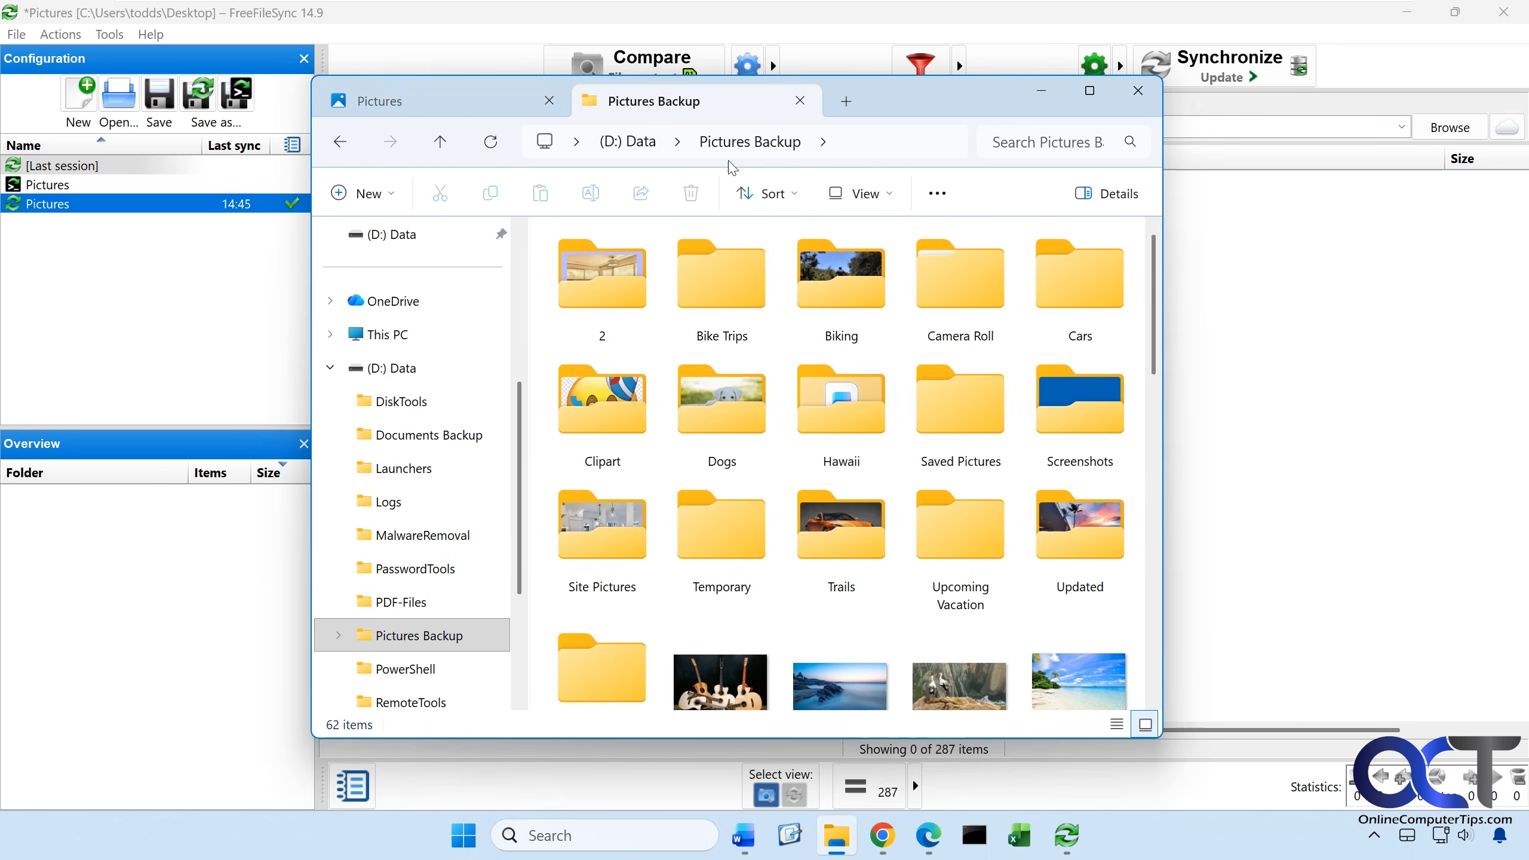
{"action": "scroll", "coordinate": [825, 465], "scroll_direction": "down", "scroll_amount": 3}
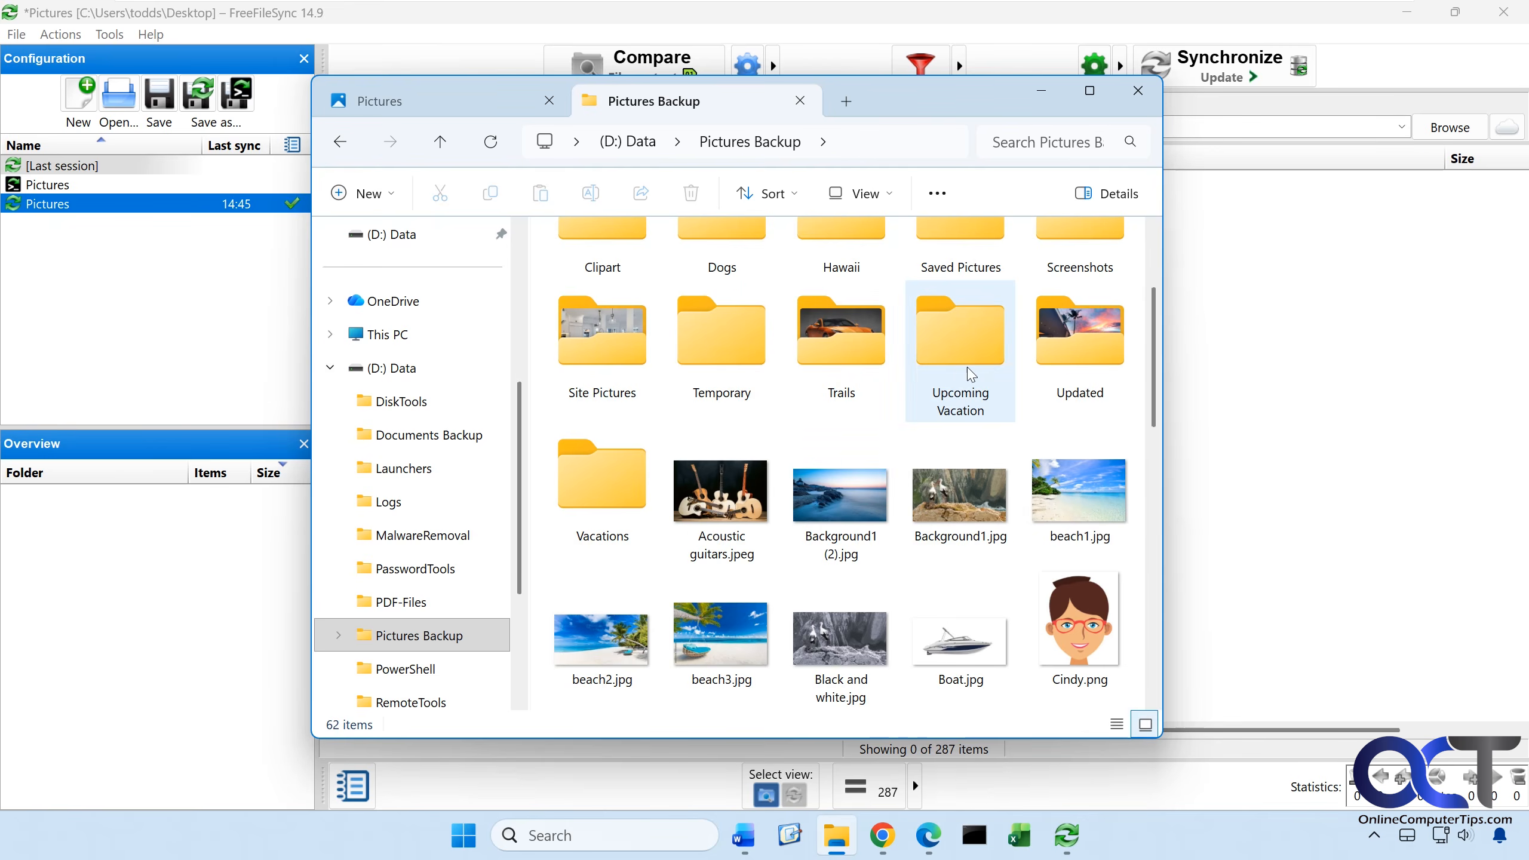
{"action": "mouse_move", "coordinate": [951, 374]}
{"action": "scroll", "coordinate": [951, 373], "scroll_direction": "up", "scroll_amount": 3}
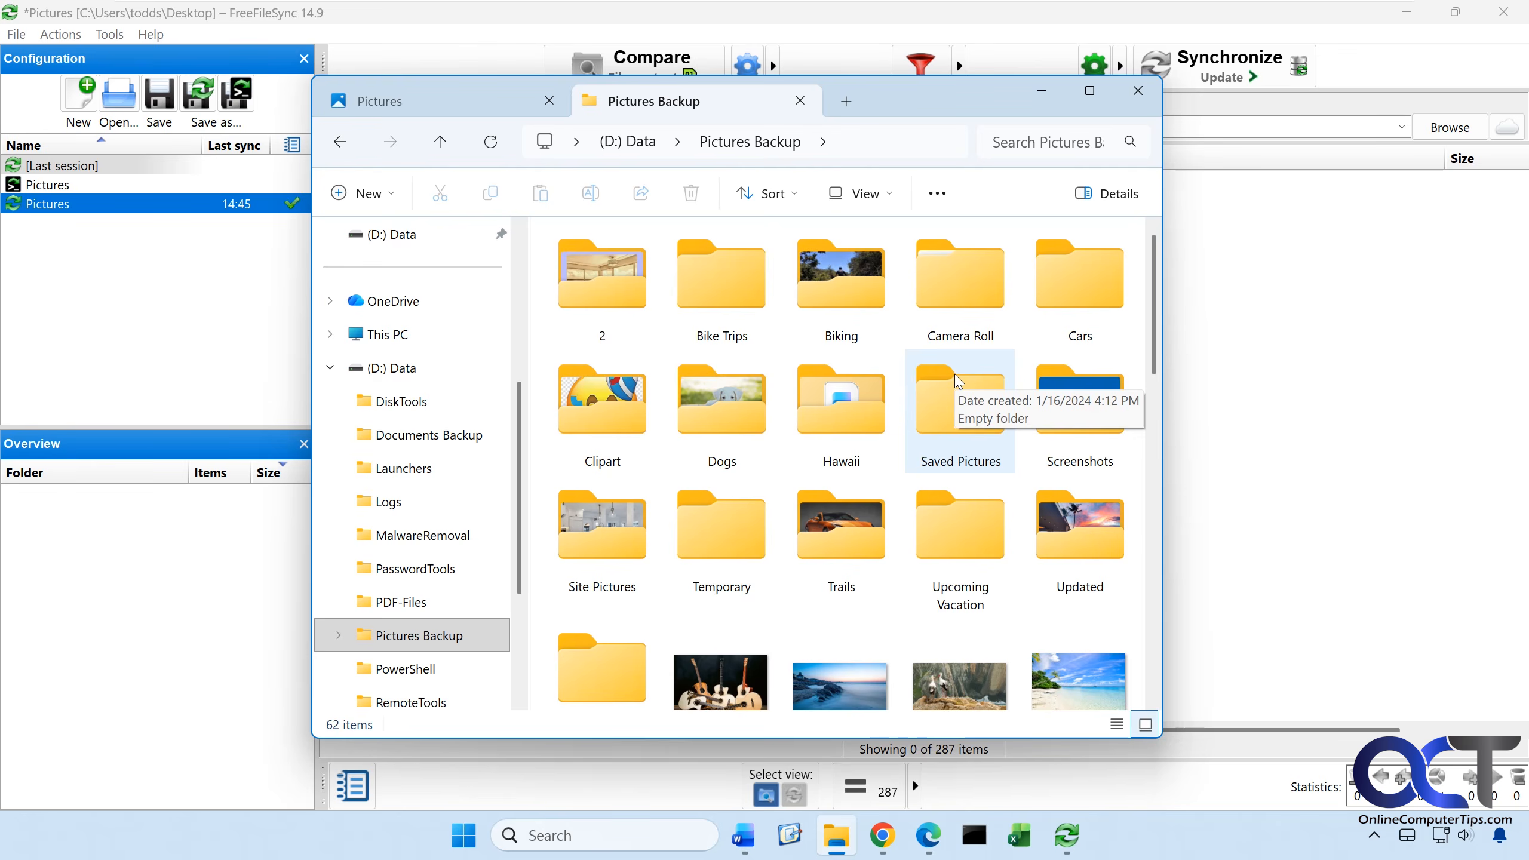
{"action": "double_click", "coordinate": [721, 409]}
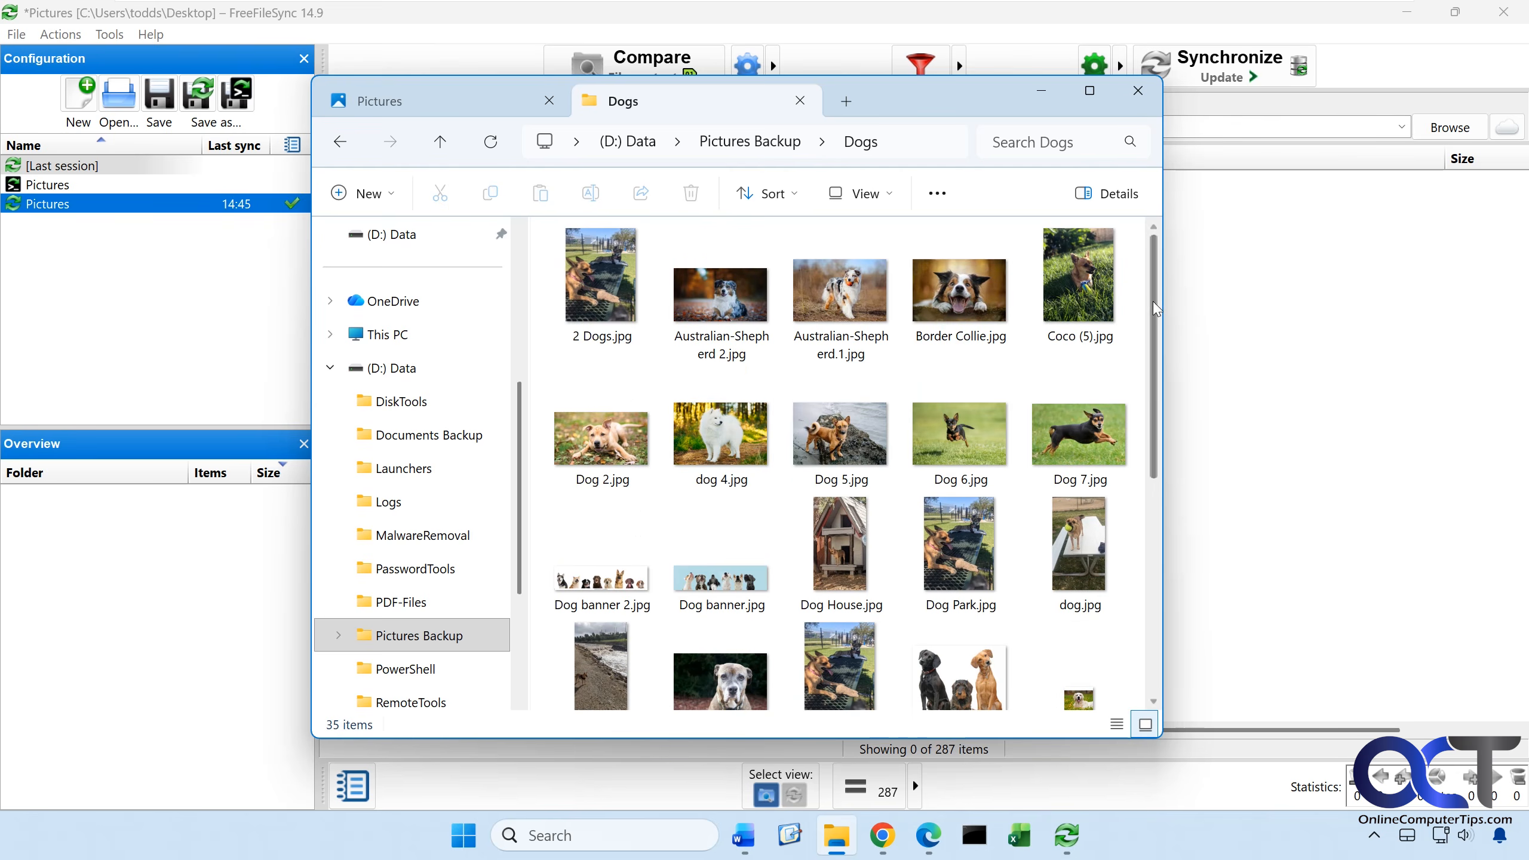
{"action": "left_click_drag", "start_coordinate": [1155, 308], "coordinate": [1151, 541]}
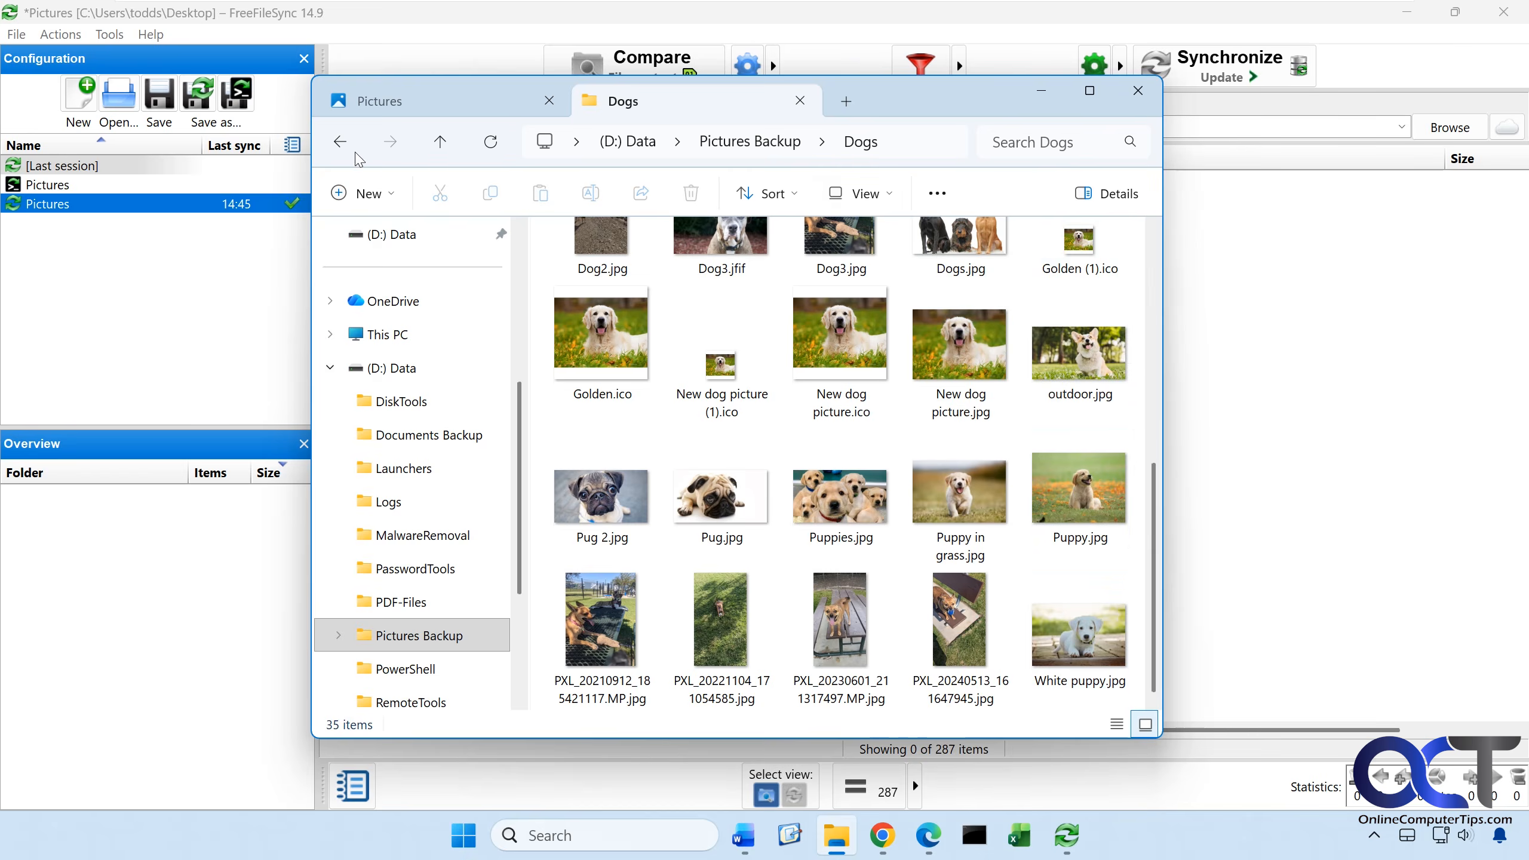
{"action": "left_click", "coordinate": [734, 144]}
Step: Return to FreeFileSync, save the changed Pictures configuration and start a new empty configuration
{"action": "key", "text": "alt+Tab"}
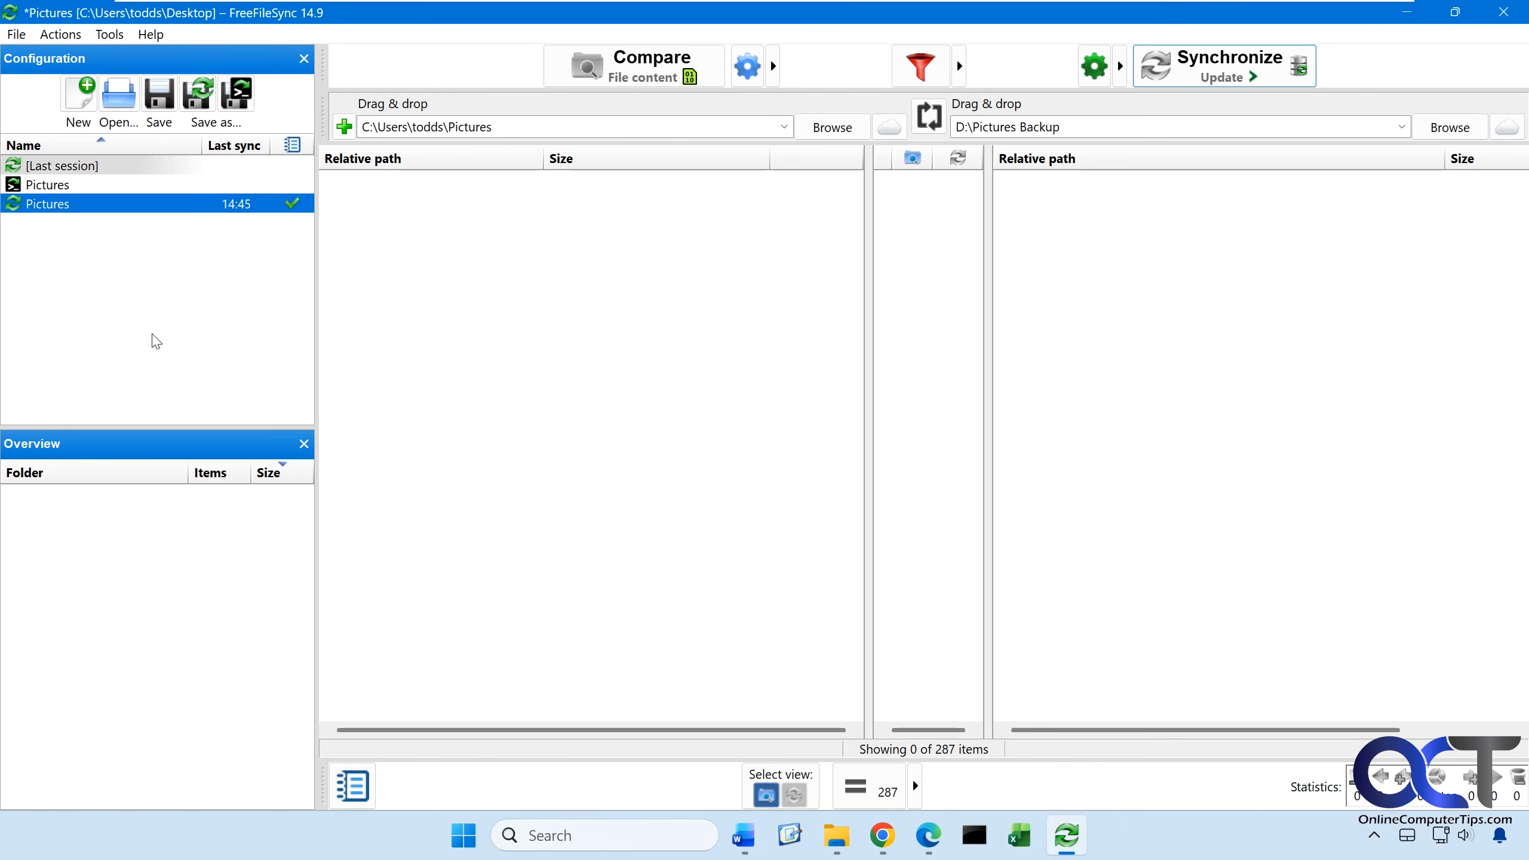
{"action": "left_click", "coordinate": [164, 107]}
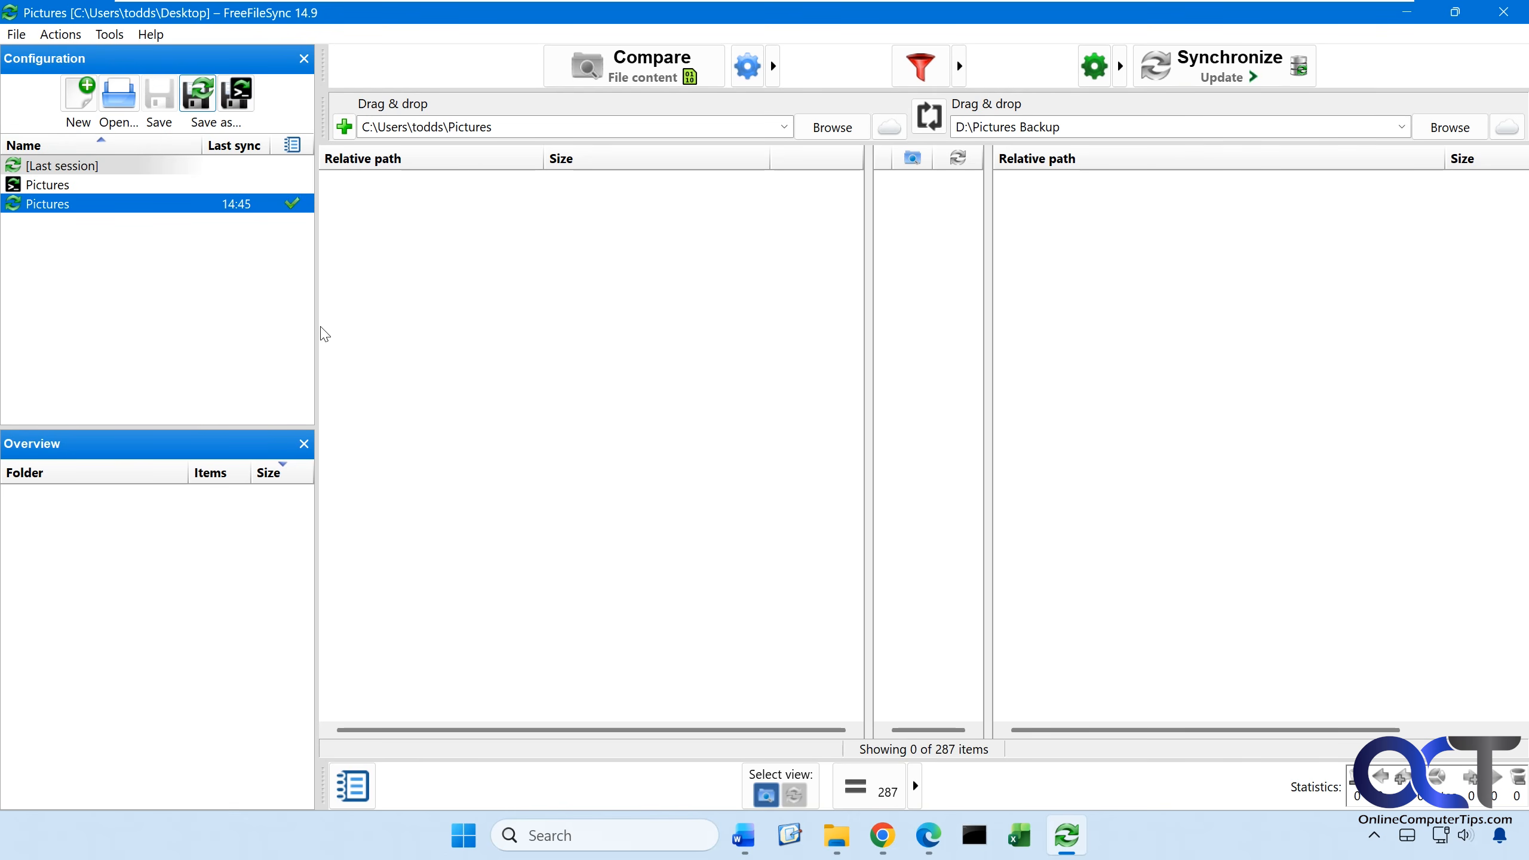
{"action": "left_click", "coordinate": [78, 112]}
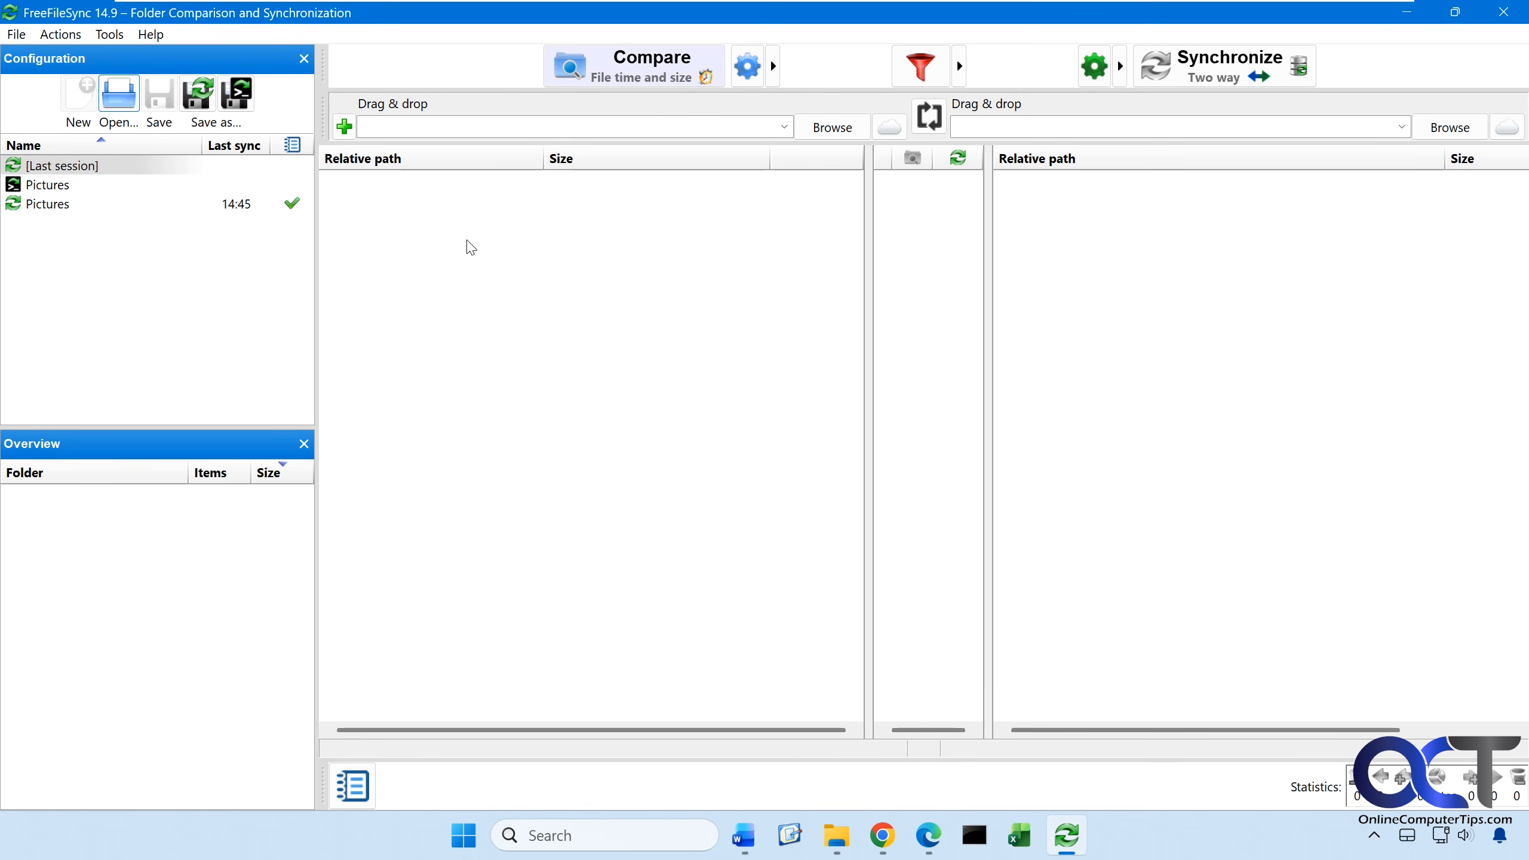
Step: Set the user's Documents folder as the source folder of the new configuration
{"action": "left_click", "coordinate": [838, 129]}
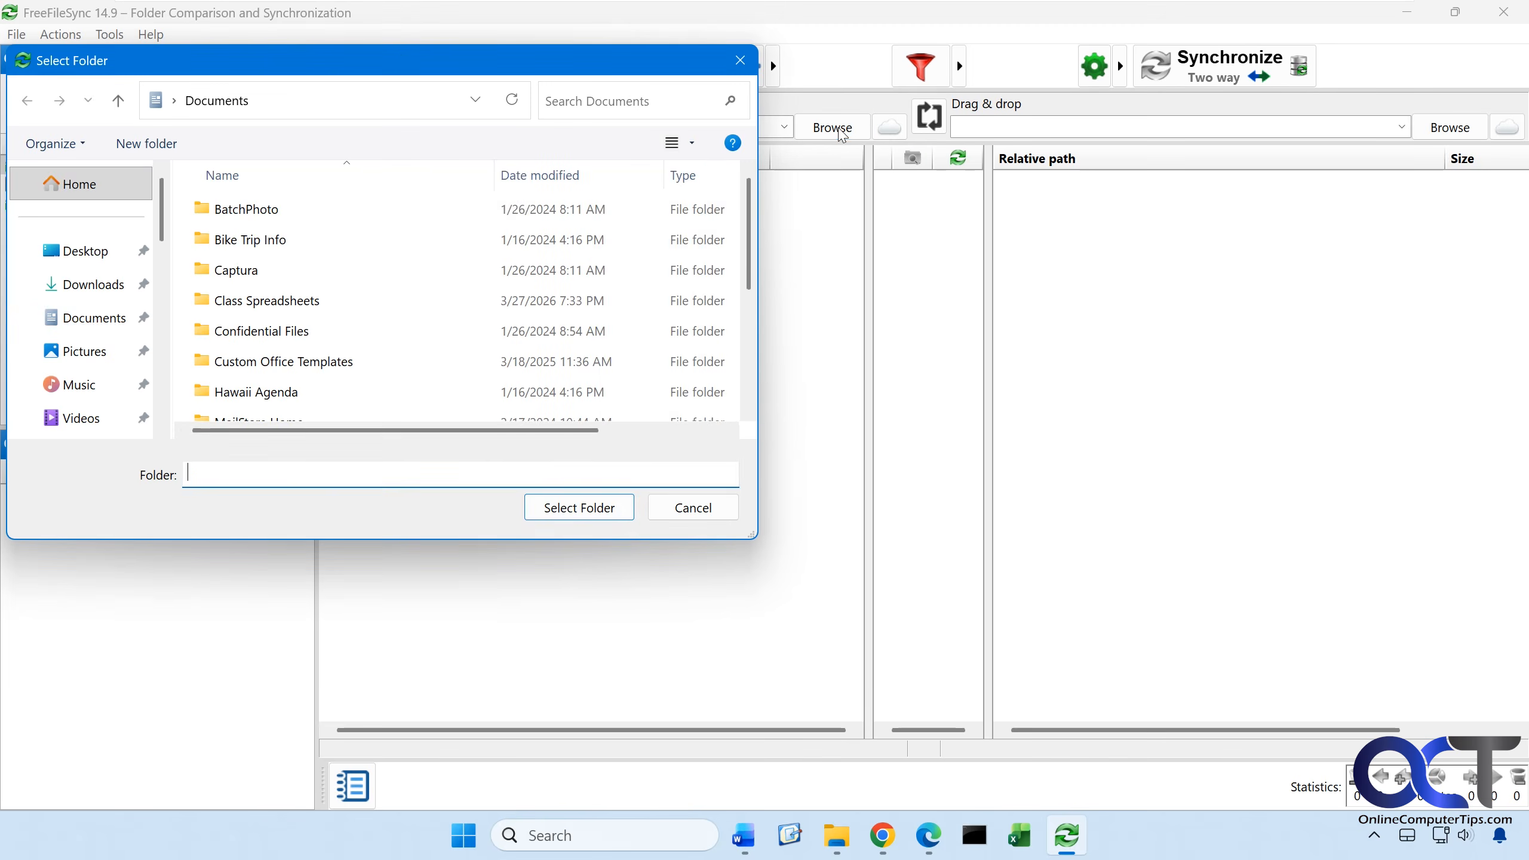
{"action": "left_click", "coordinate": [105, 316]}
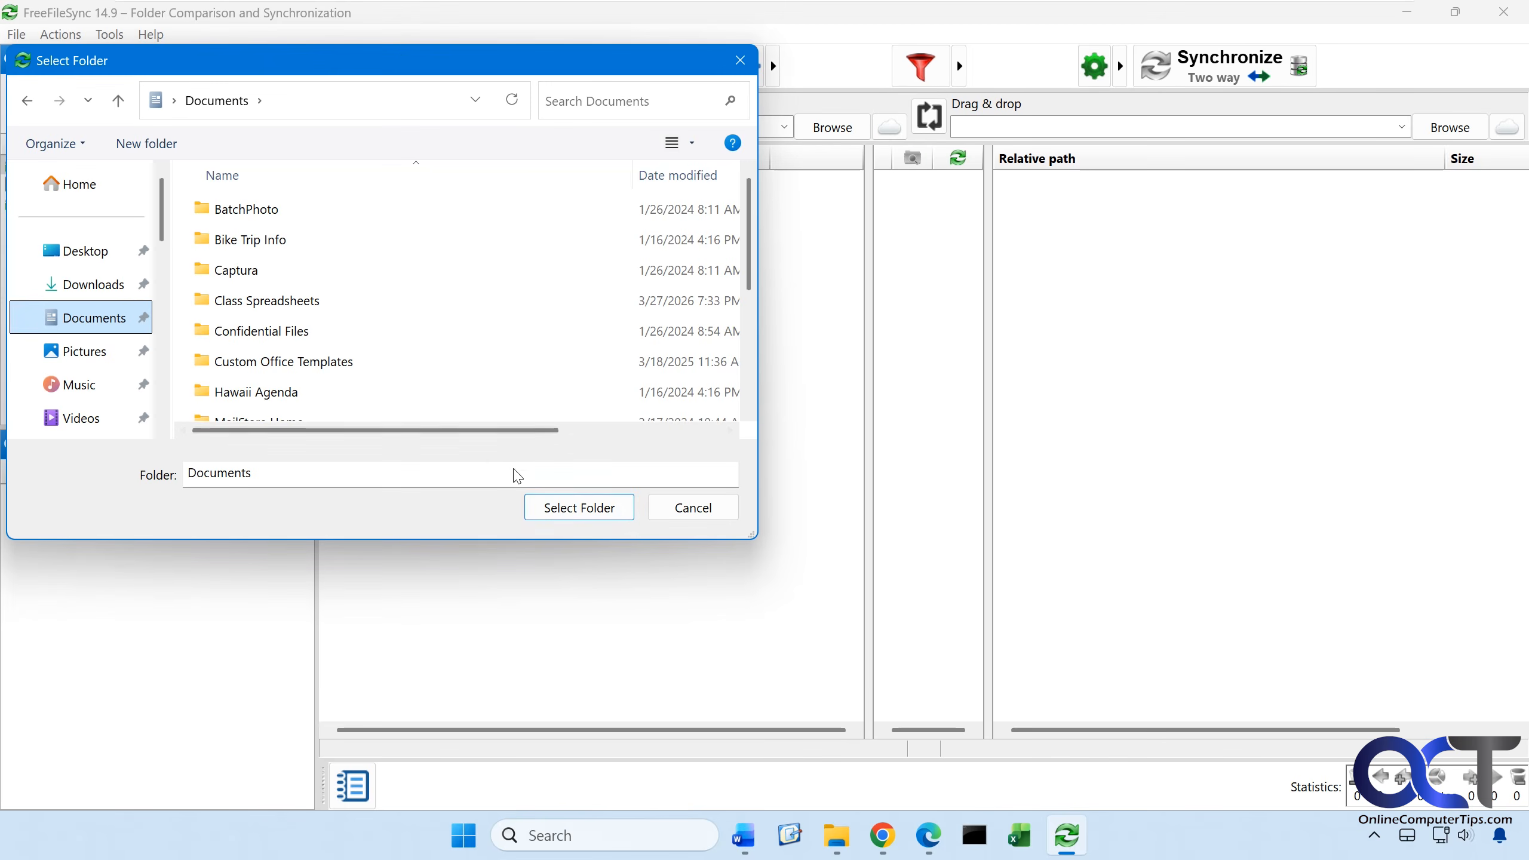
{"action": "left_click", "coordinate": [560, 509]}
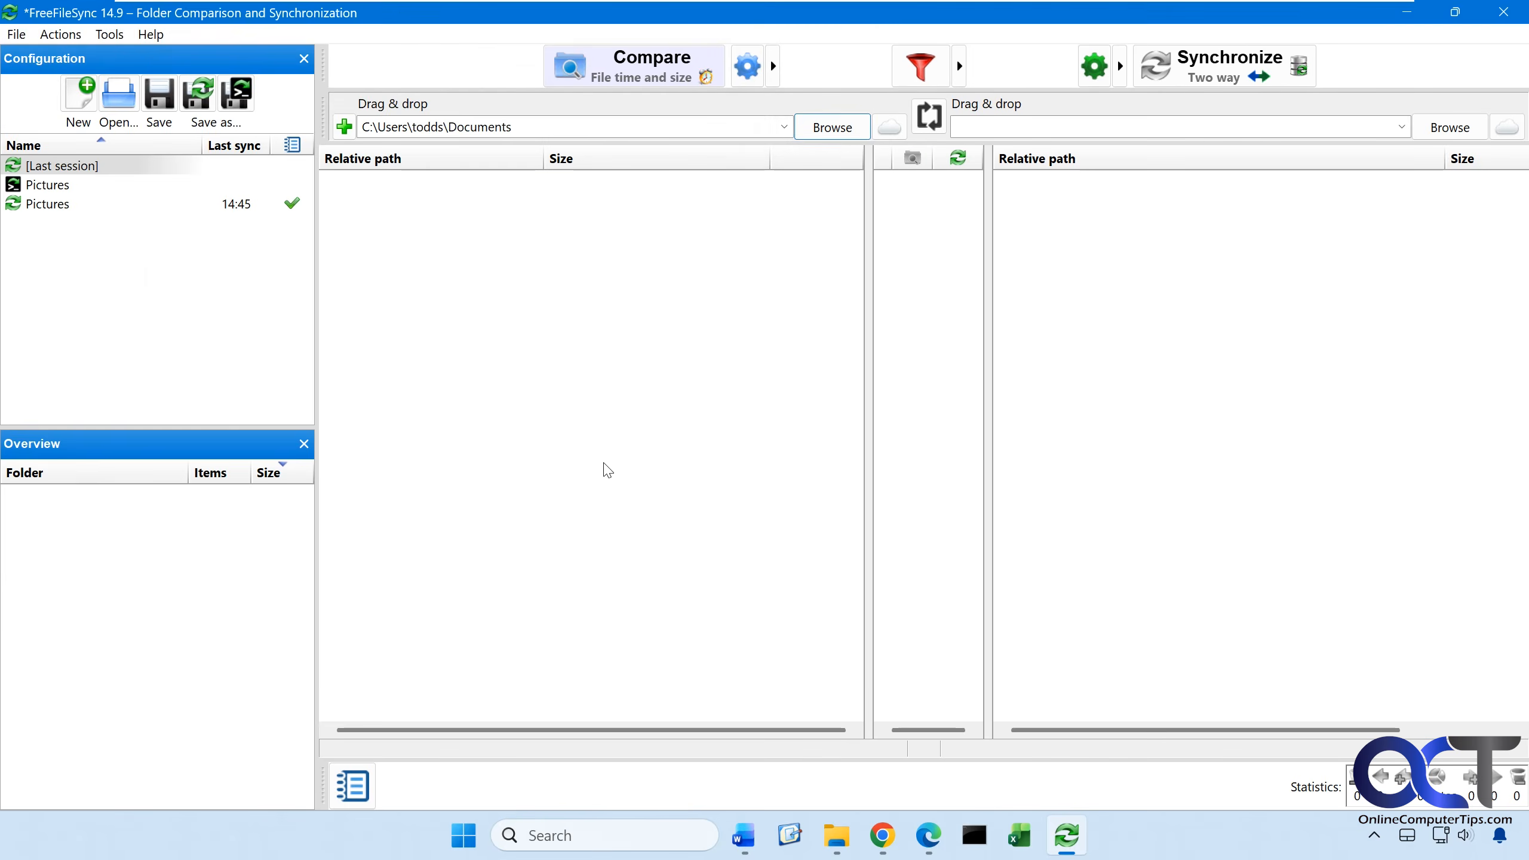
Step: Set D:\Documents Backup as the target folder and compare it with Documents by file time and size
{"action": "left_click", "coordinate": [1449, 127]}
{"action": "scroll", "coordinate": [102, 257], "scroll_direction": "down", "scroll_amount": 4}
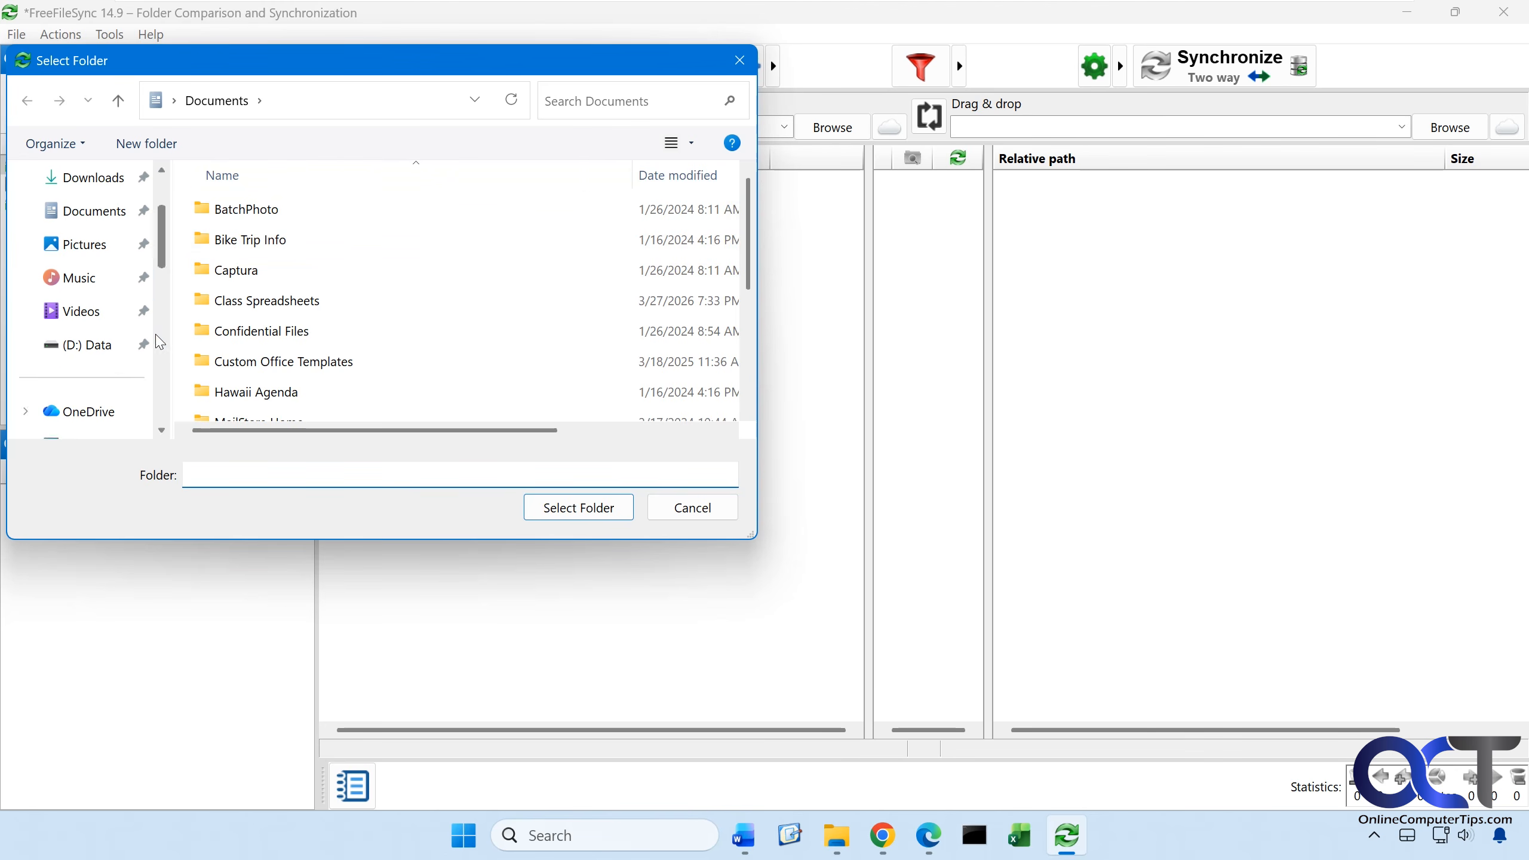
{"action": "left_click", "coordinate": [102, 253]}
{"action": "scroll", "coordinate": [283, 314], "scroll_direction": "down", "scroll_amount": 2}
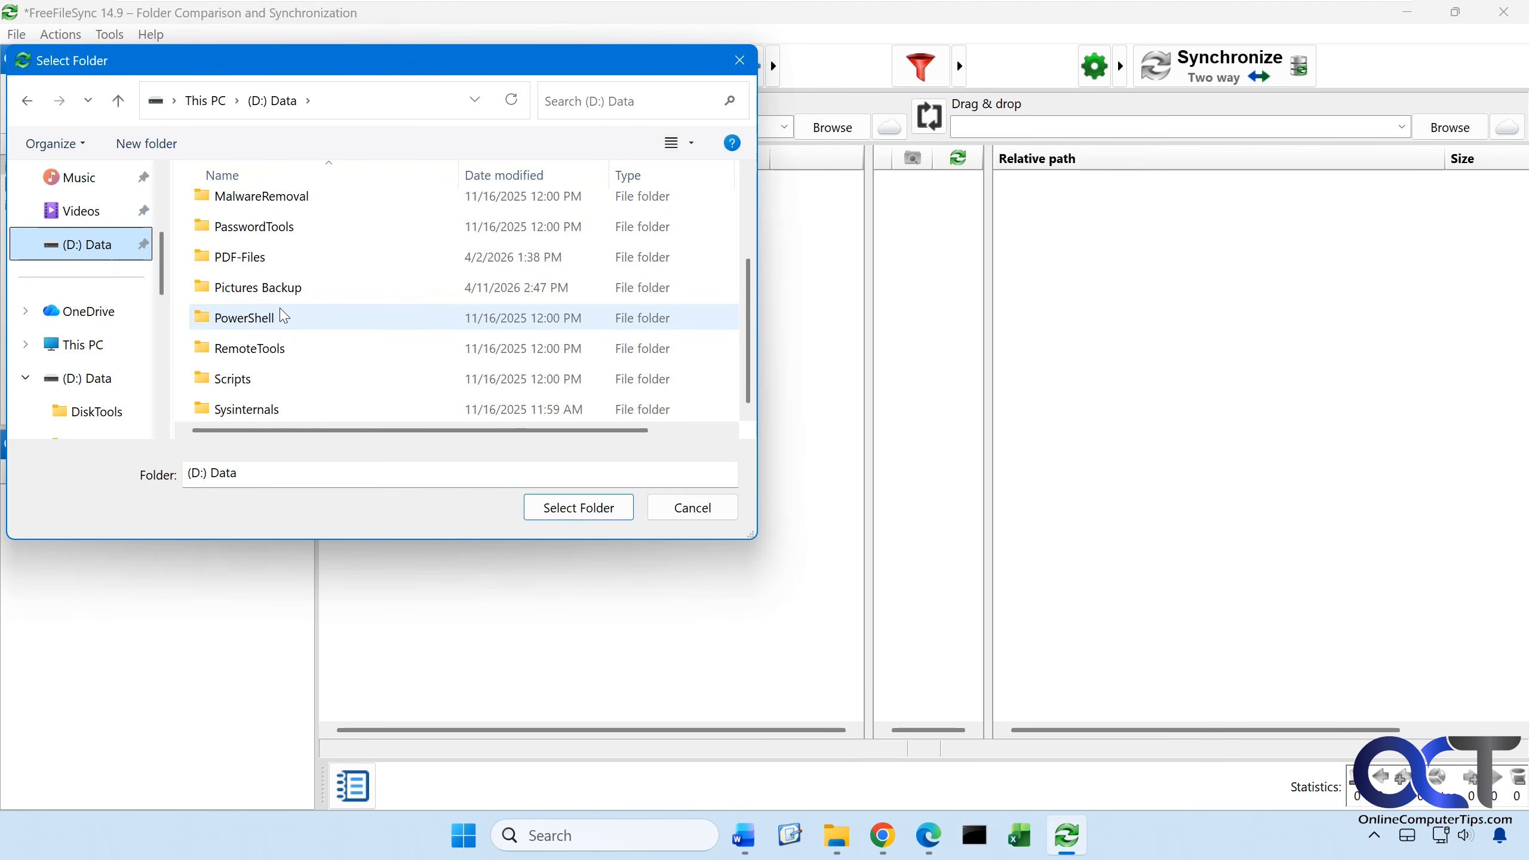
{"action": "scroll", "coordinate": [283, 315], "scroll_direction": "up", "scroll_amount": 3}
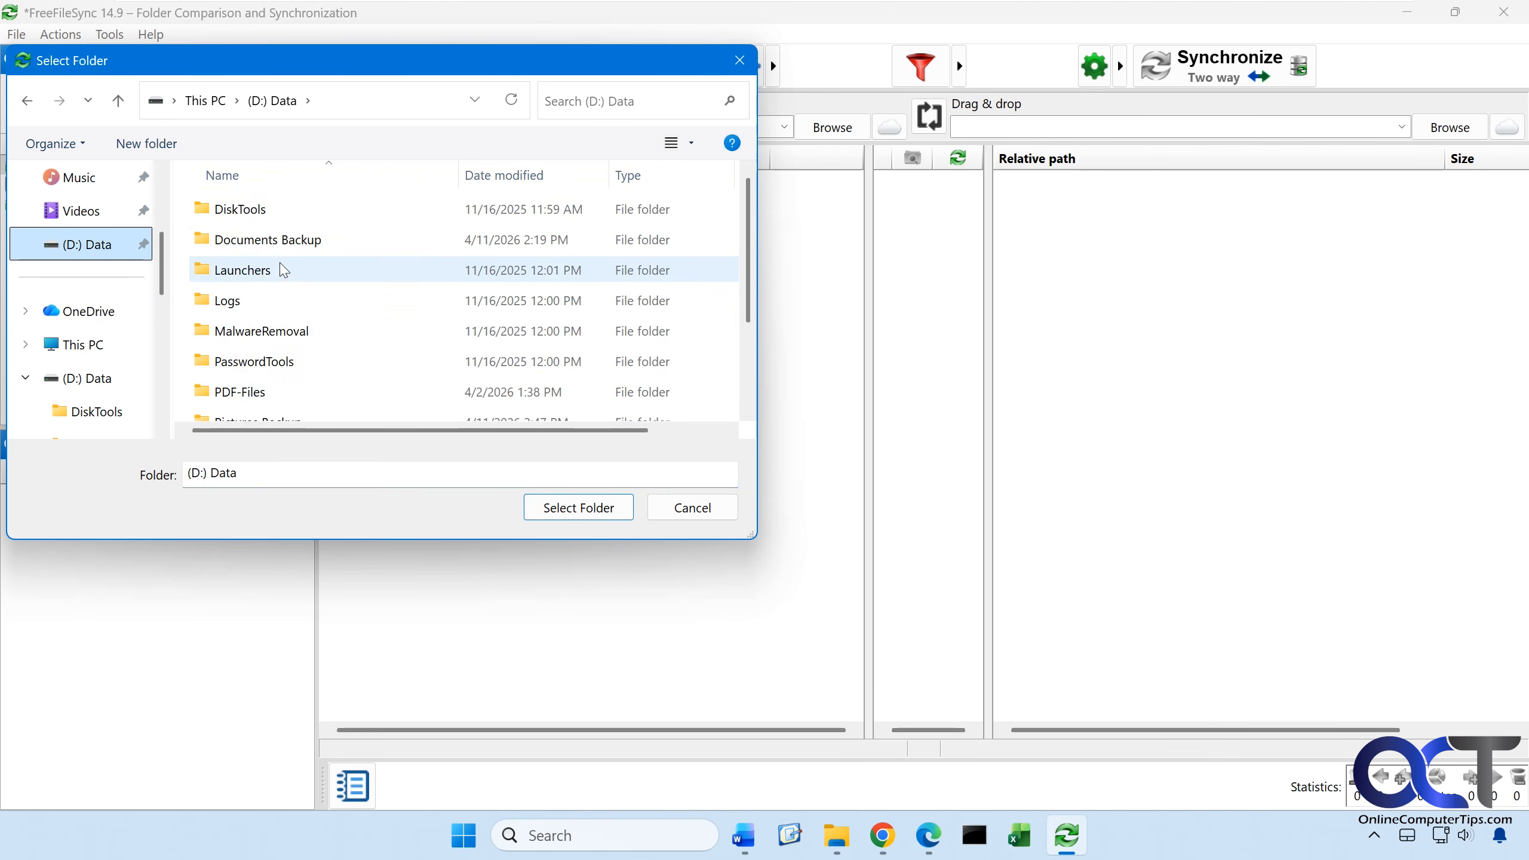
{"action": "double_click", "coordinate": [282, 244]}
{"action": "left_click", "coordinate": [578, 507]}
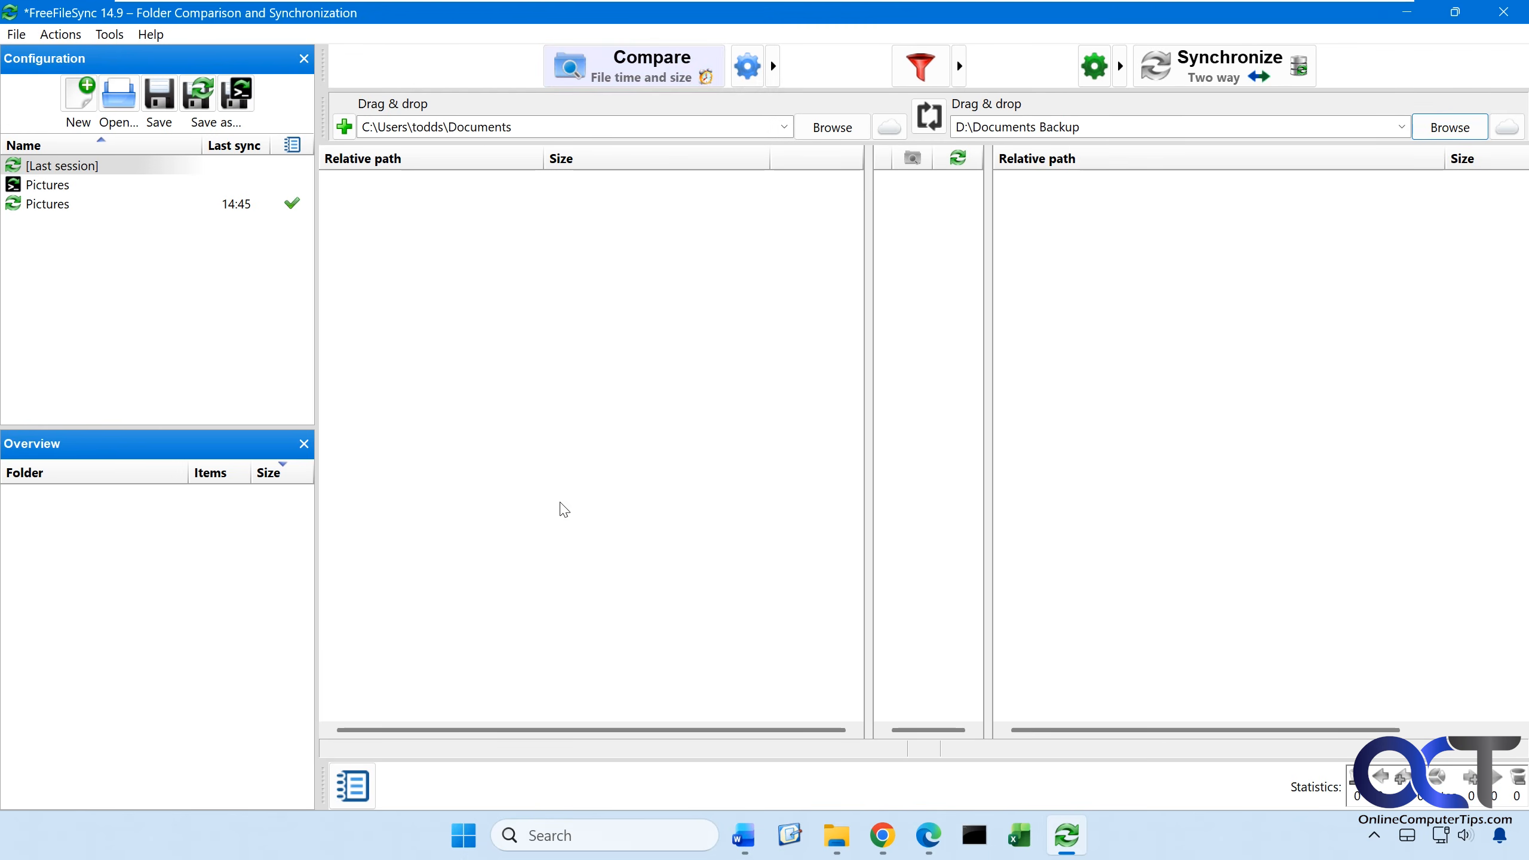
{"action": "left_click", "coordinate": [656, 67]}
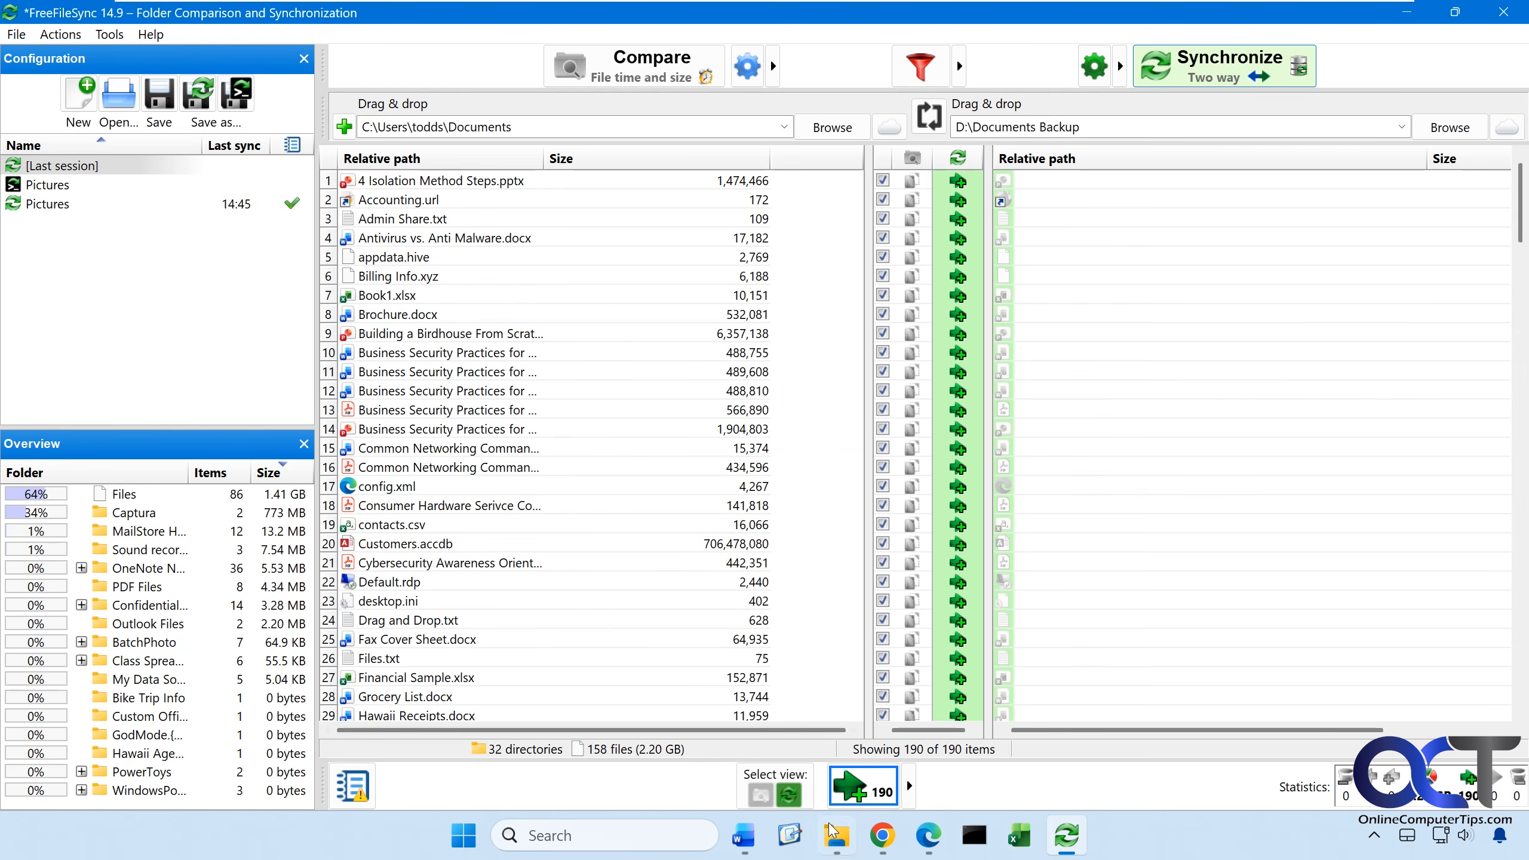
Step: Check the contents of the Documents Backup folder on the D: drive in File Explorer, and return to FreeFileSync
{"action": "left_click", "coordinate": [852, 837]}
{"action": "left_click", "coordinate": [656, 150]}
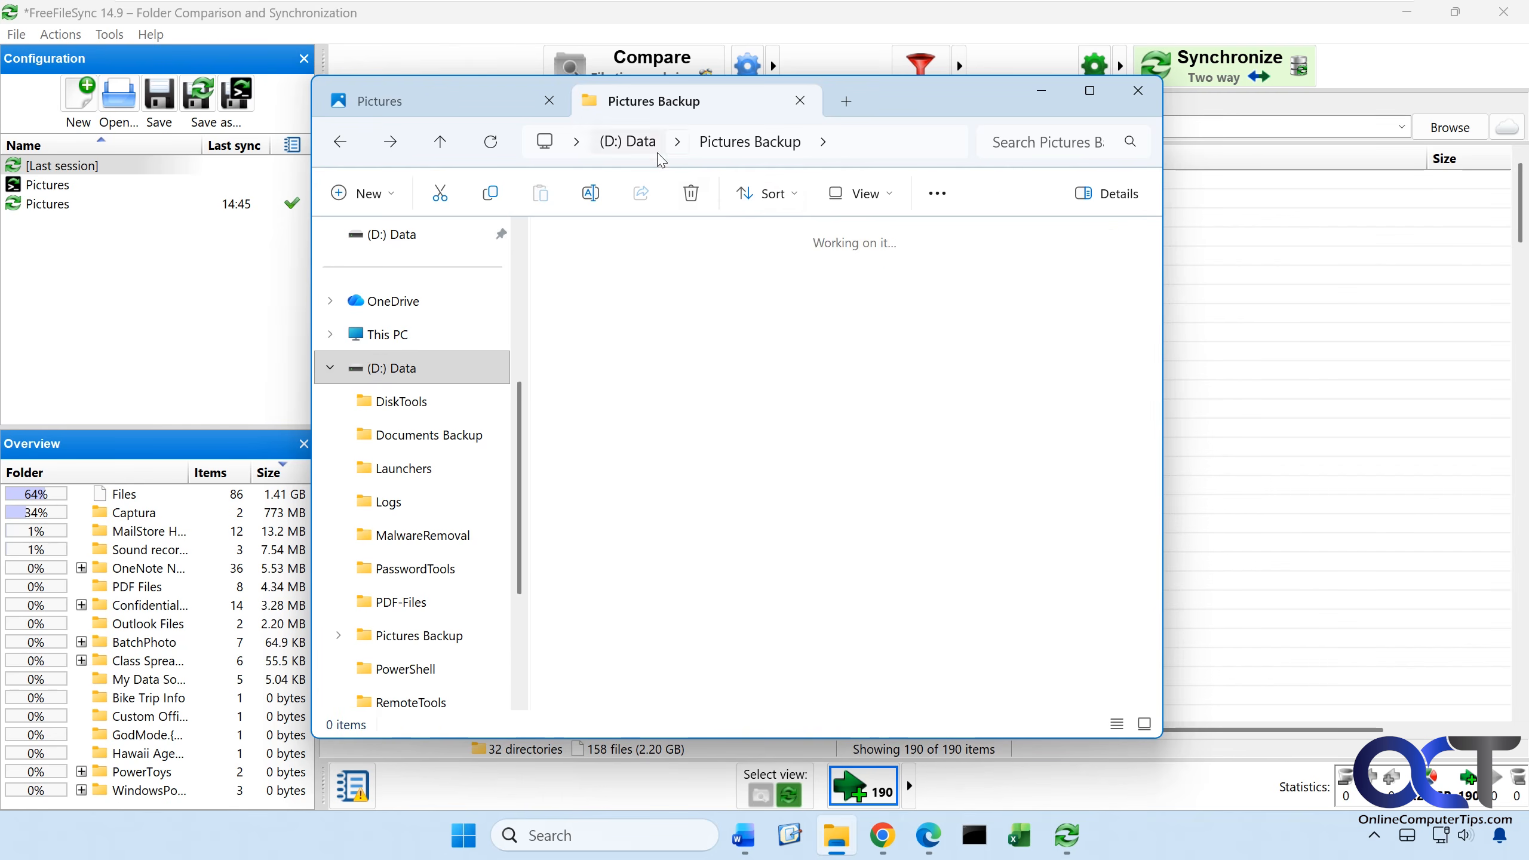
{"action": "double_click", "coordinate": [662, 275]}
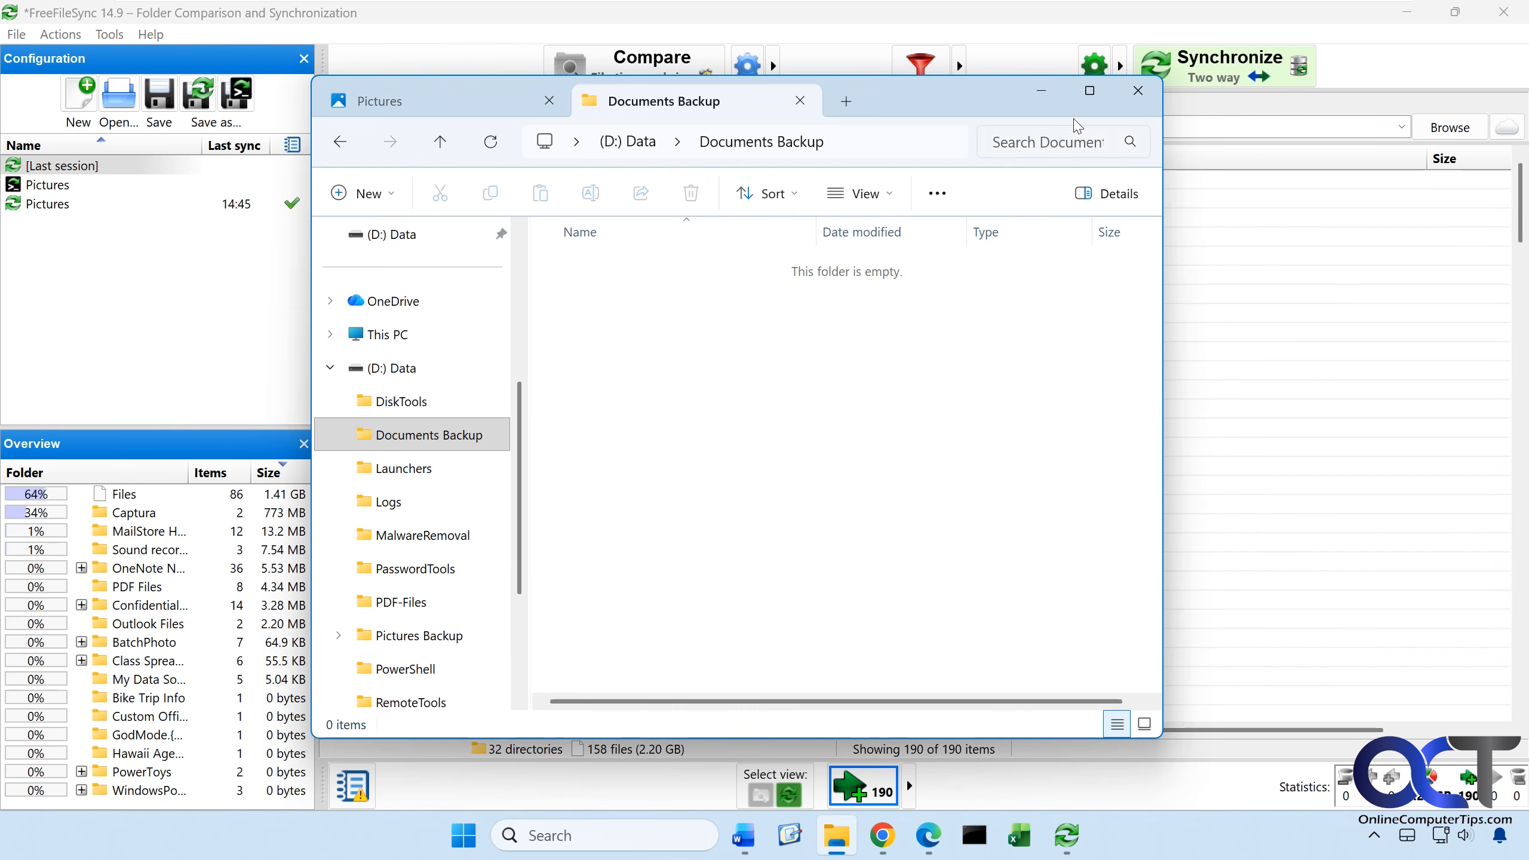
{"action": "left_click", "coordinate": [1043, 93]}
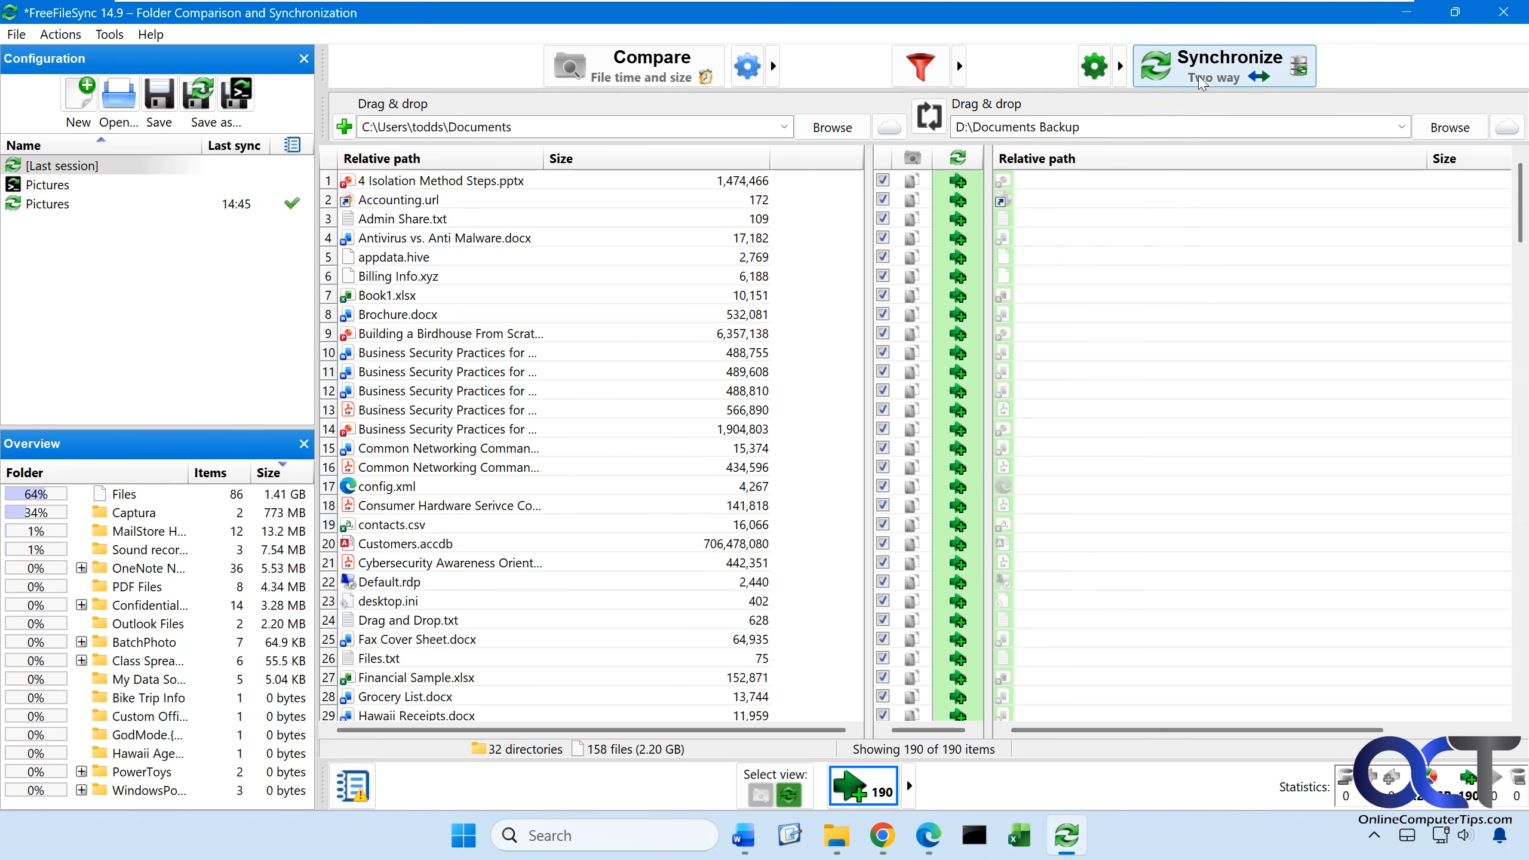
Step: Set the synchronization variant to Mirror and synchronize the Documents folder to D:\Documents Backup
{"action": "left_click", "coordinate": [1120, 66]}
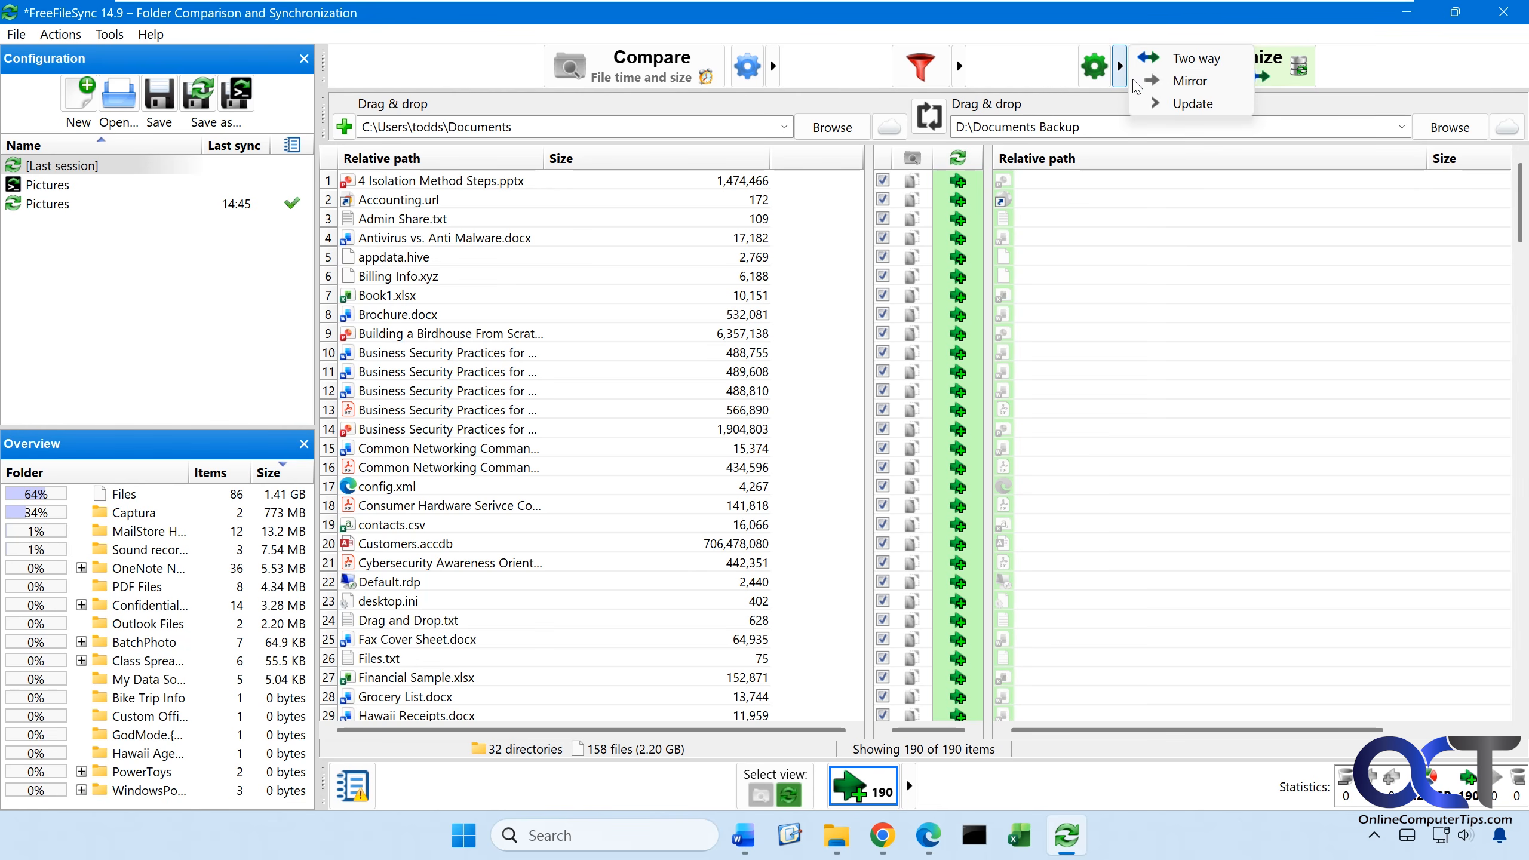
{"action": "left_click", "coordinate": [1187, 82]}
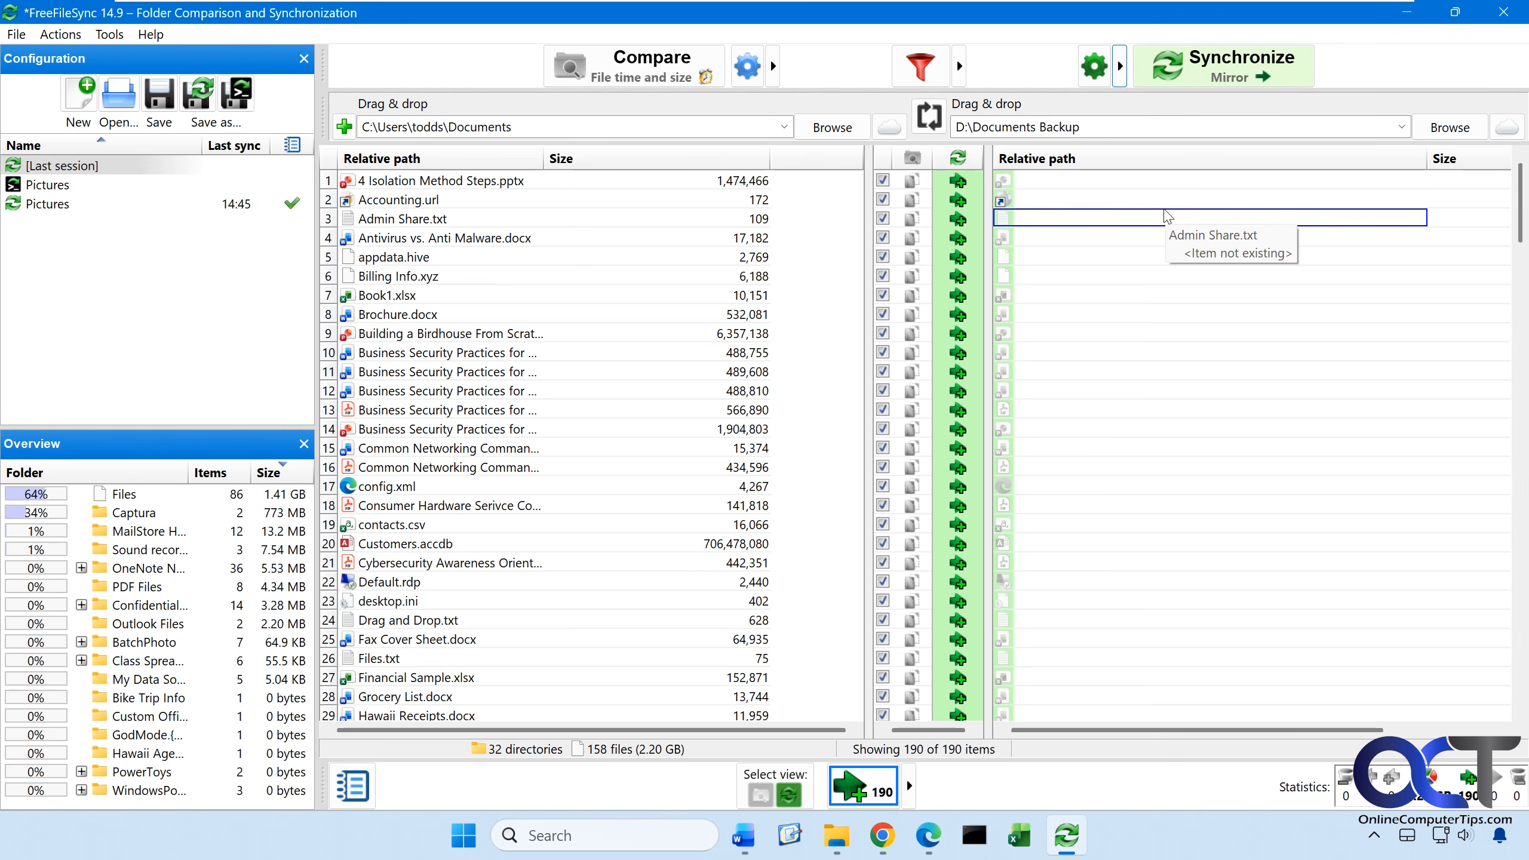
{"action": "left_click", "coordinate": [963, 74]}
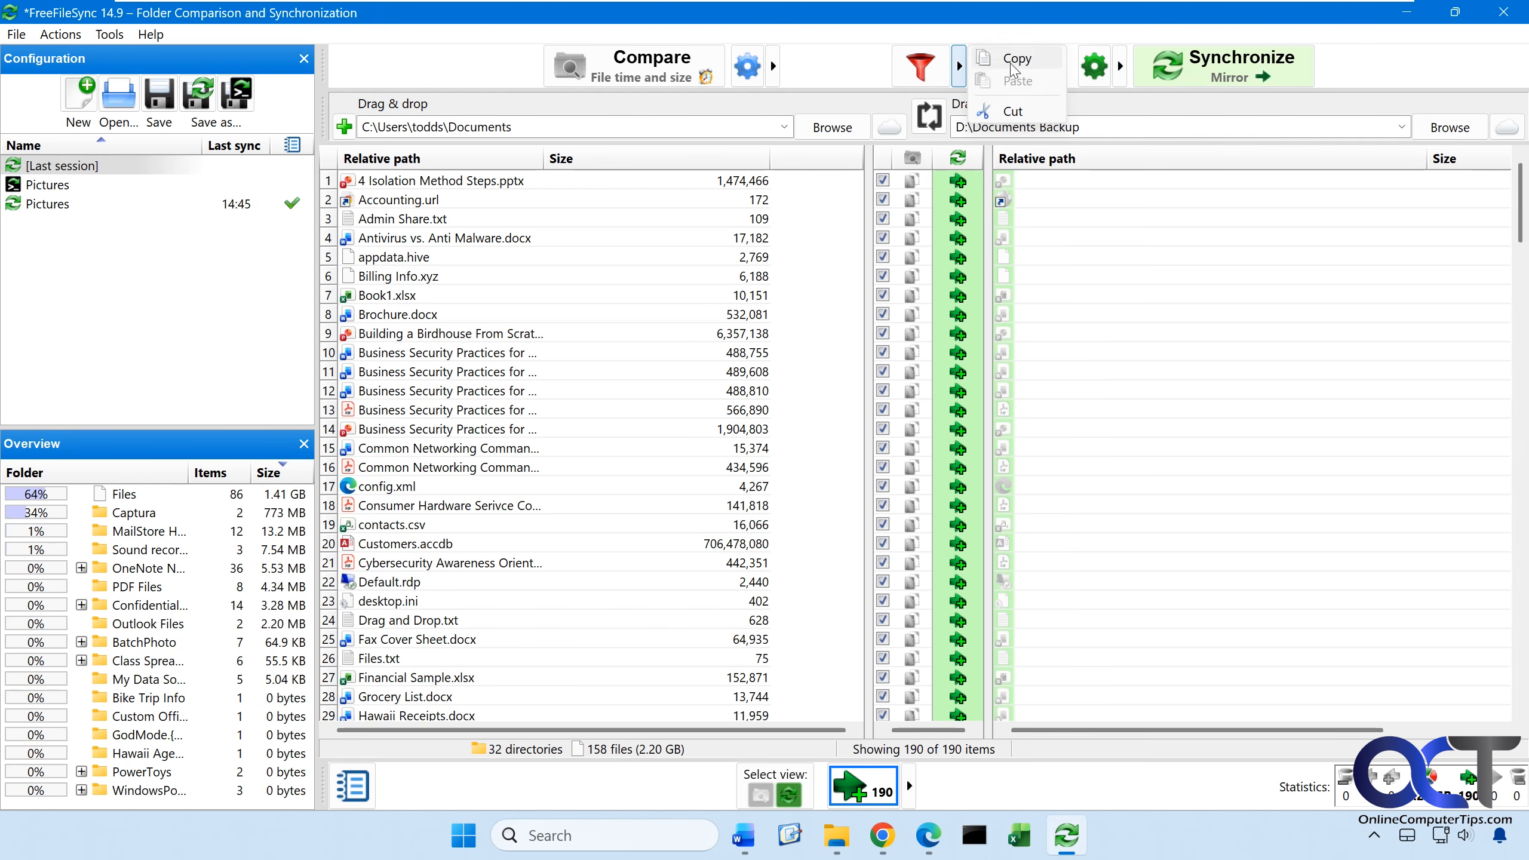
{"action": "left_click", "coordinate": [1351, 68]}
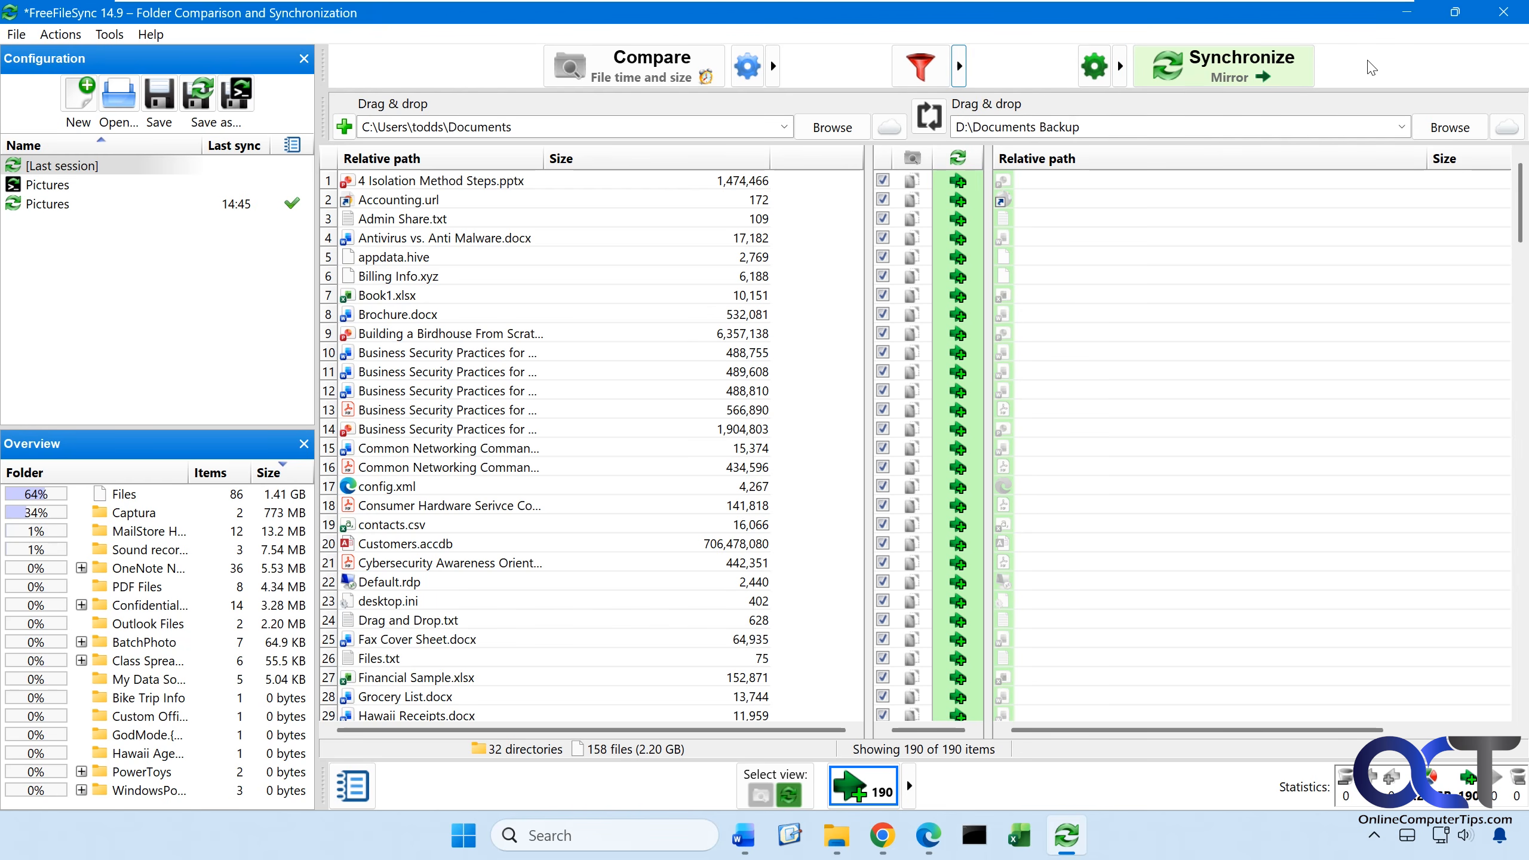
{"action": "left_click", "coordinate": [1234, 73]}
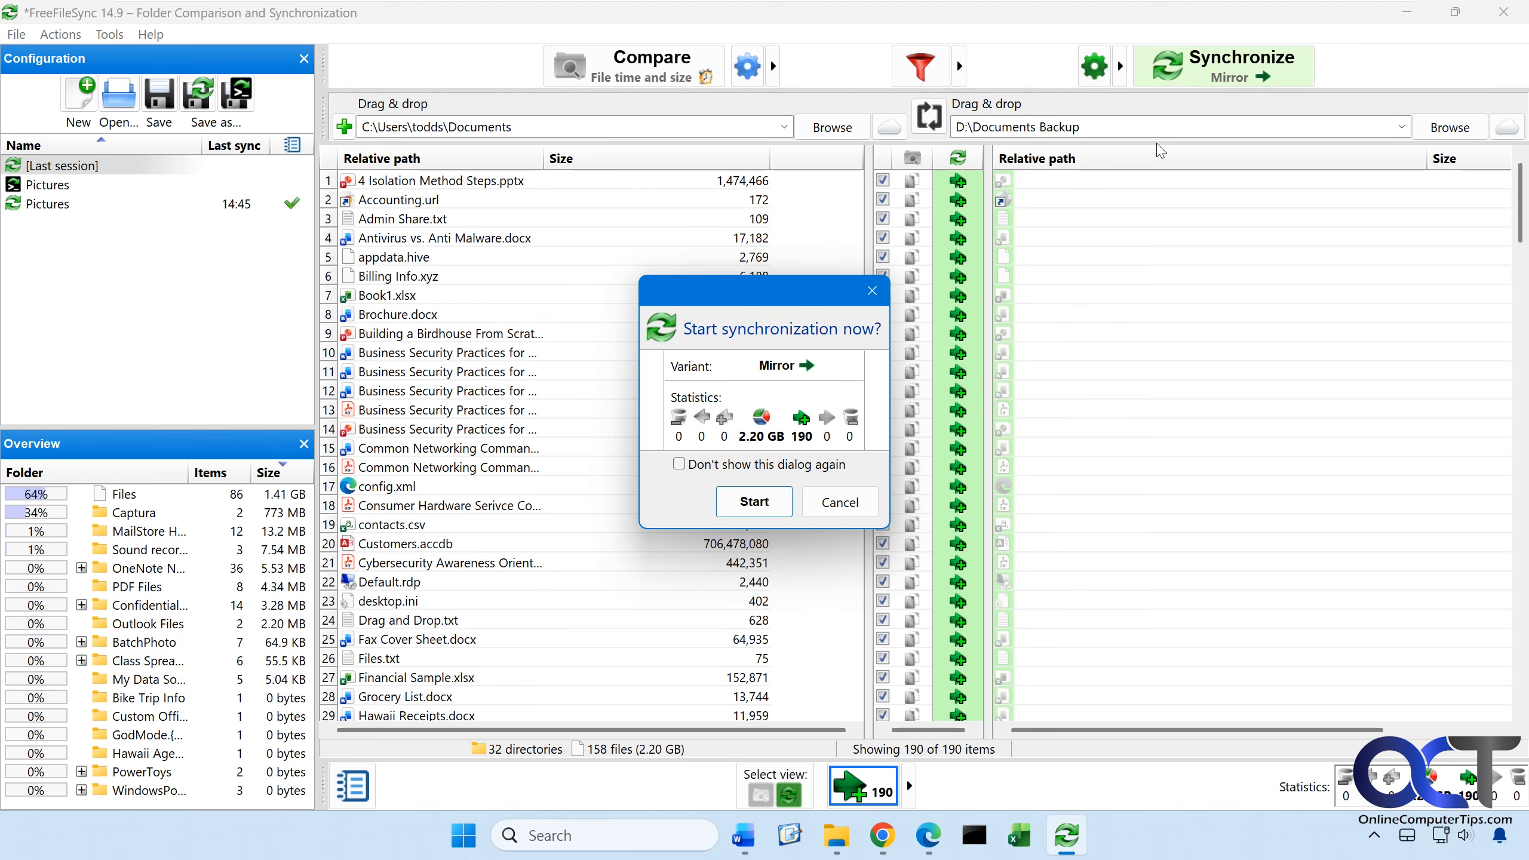
{"action": "left_click", "coordinate": [762, 501]}
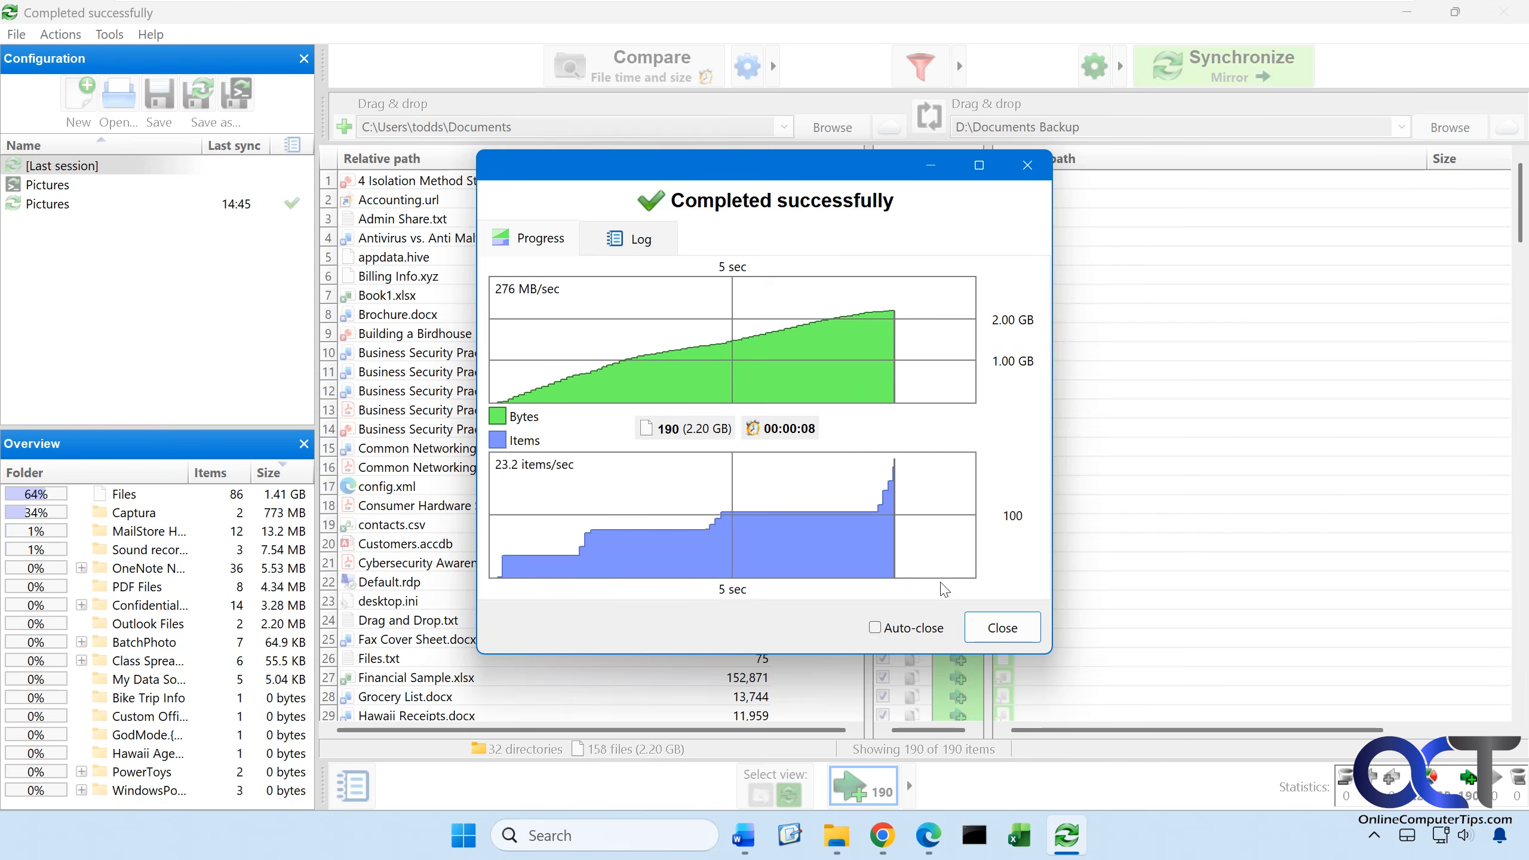
{"action": "left_click", "coordinate": [1002, 627]}
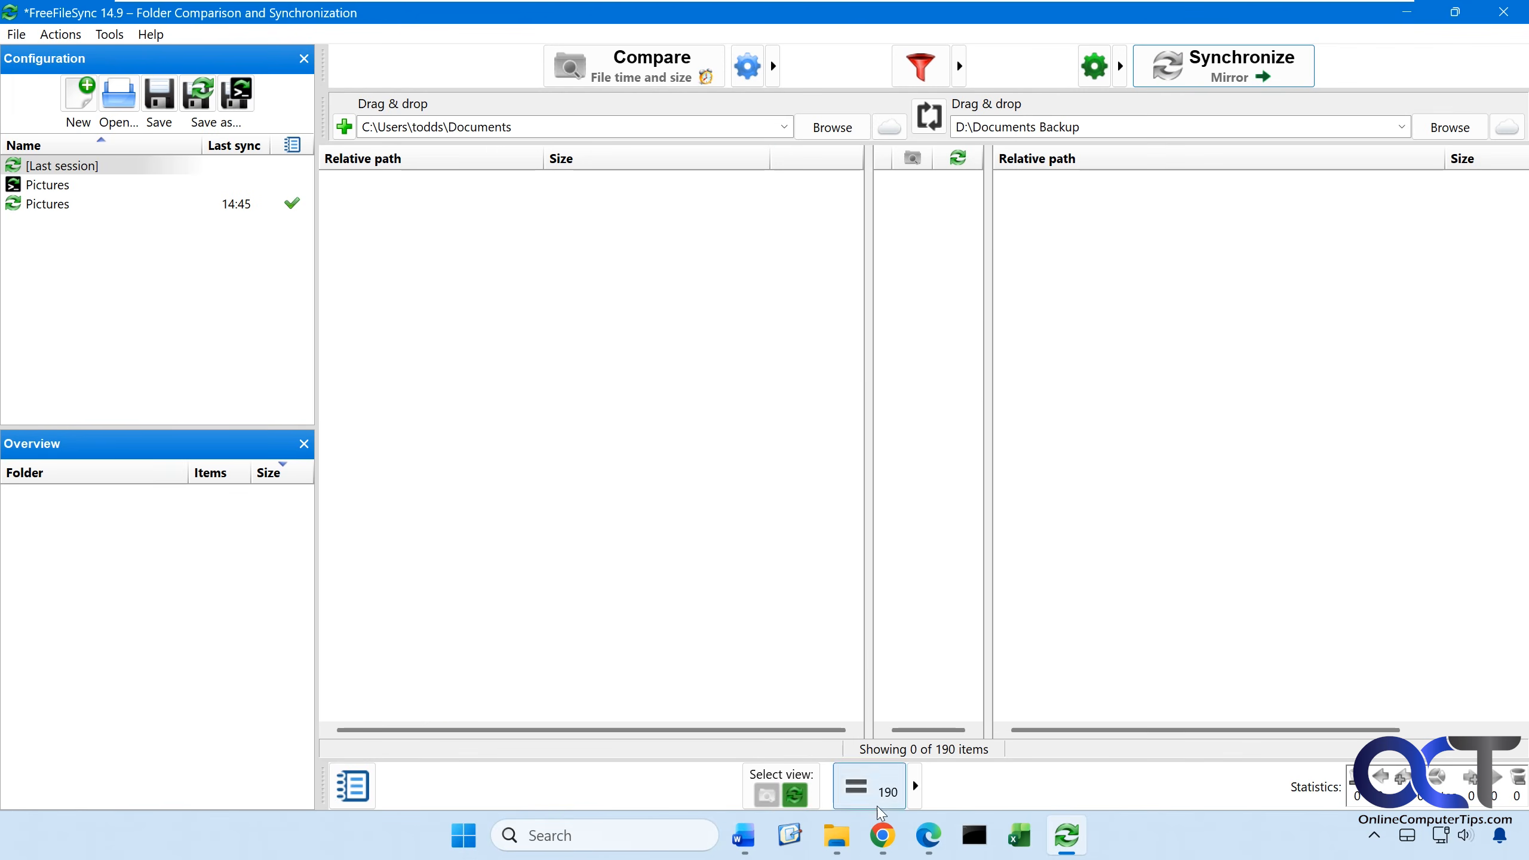
Step: In File Explorer, delete the BatchPhoto folder from Documents and check for it in the Documents Backup folder
{"action": "left_click", "coordinate": [837, 835]}
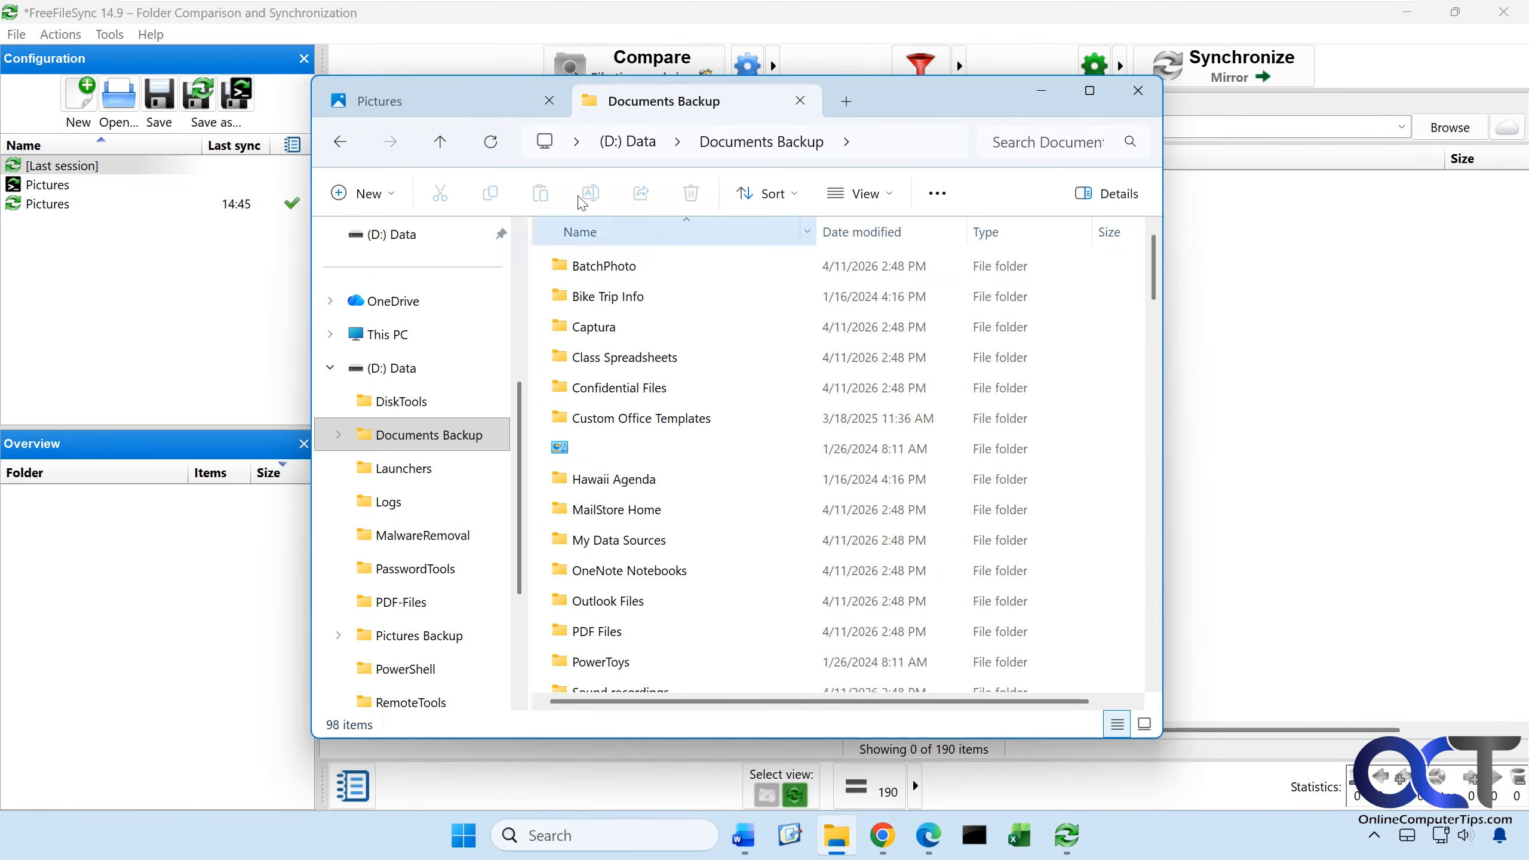
{"action": "left_click", "coordinate": [464, 103]}
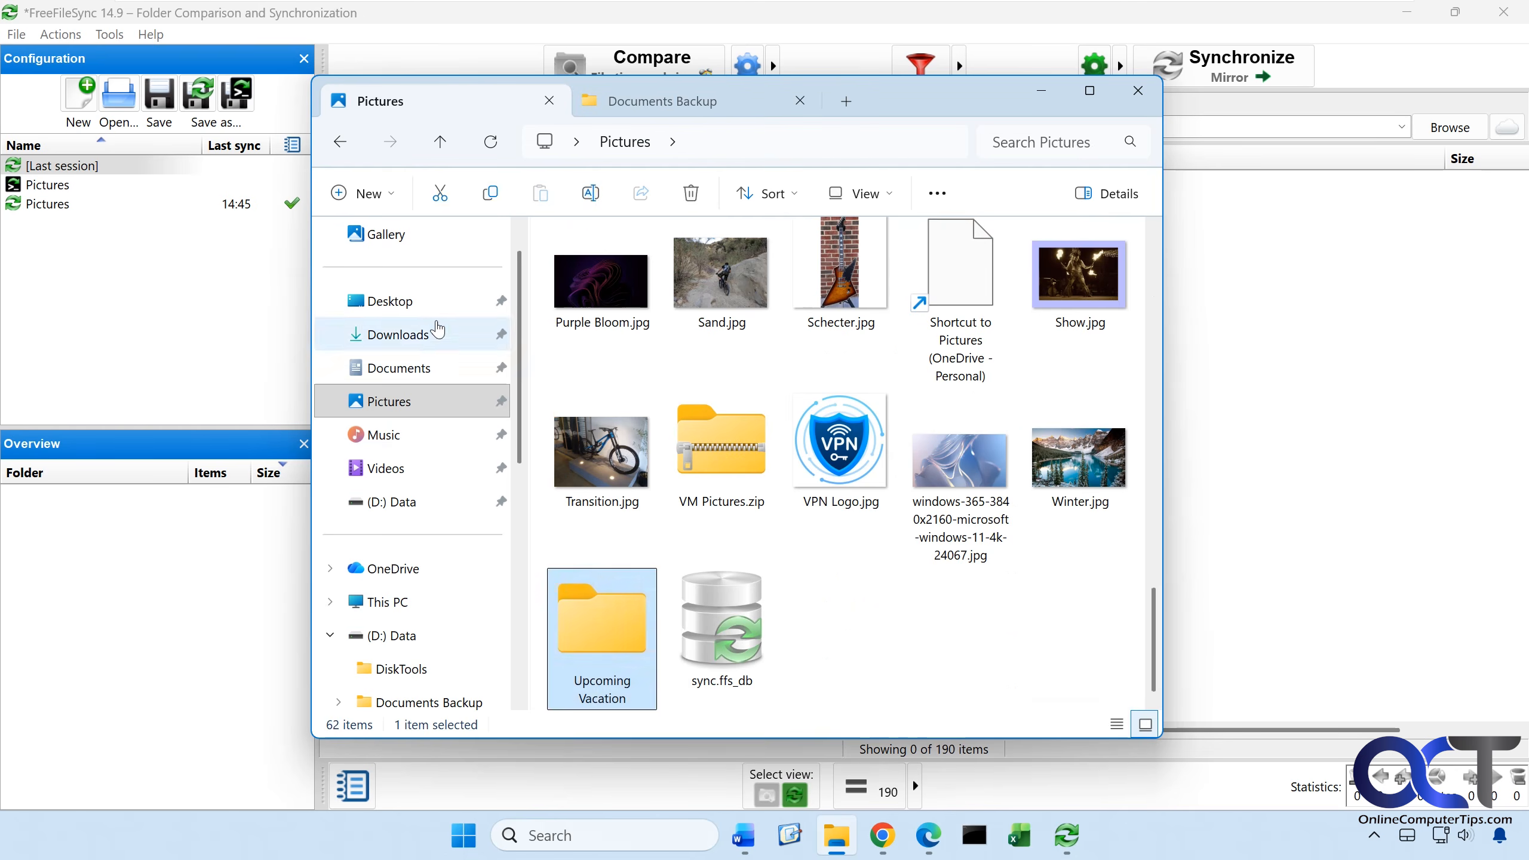
{"action": "left_click", "coordinate": [415, 367]}
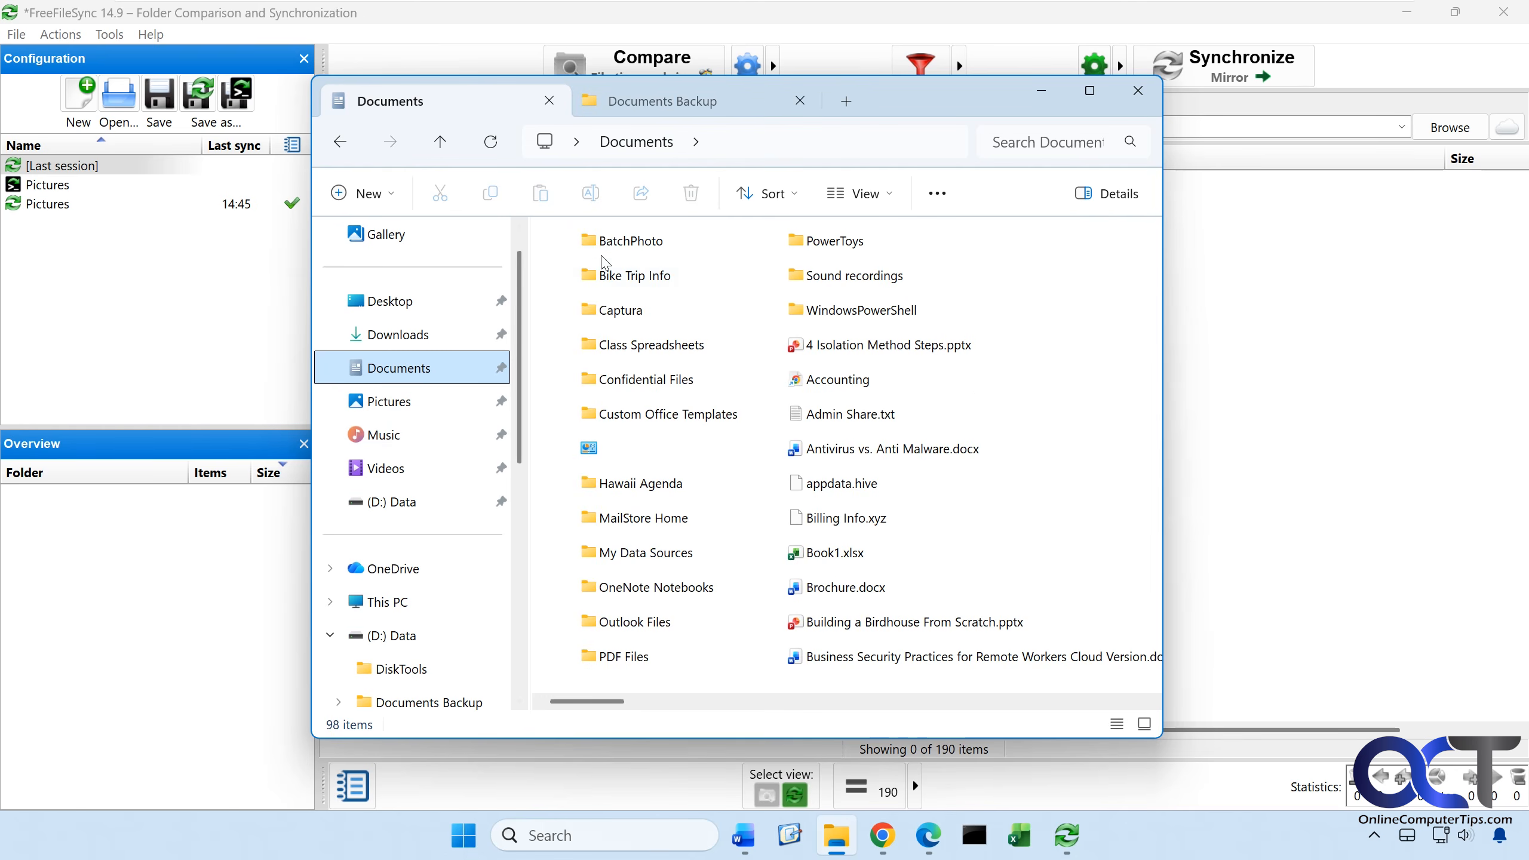
{"action": "left_click", "coordinate": [621, 246]}
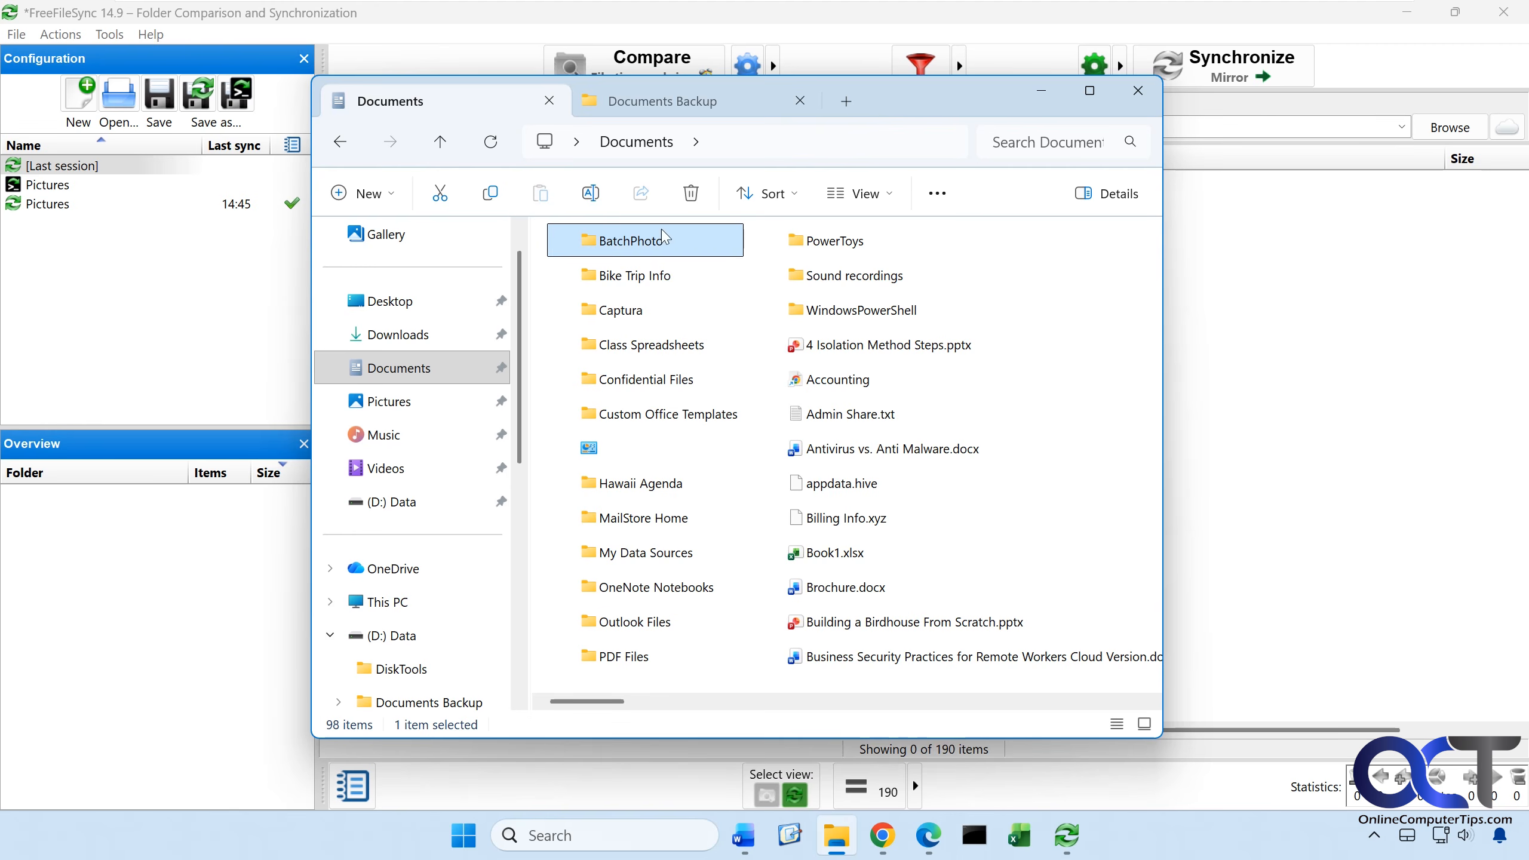
{"action": "left_click", "coordinate": [692, 194]}
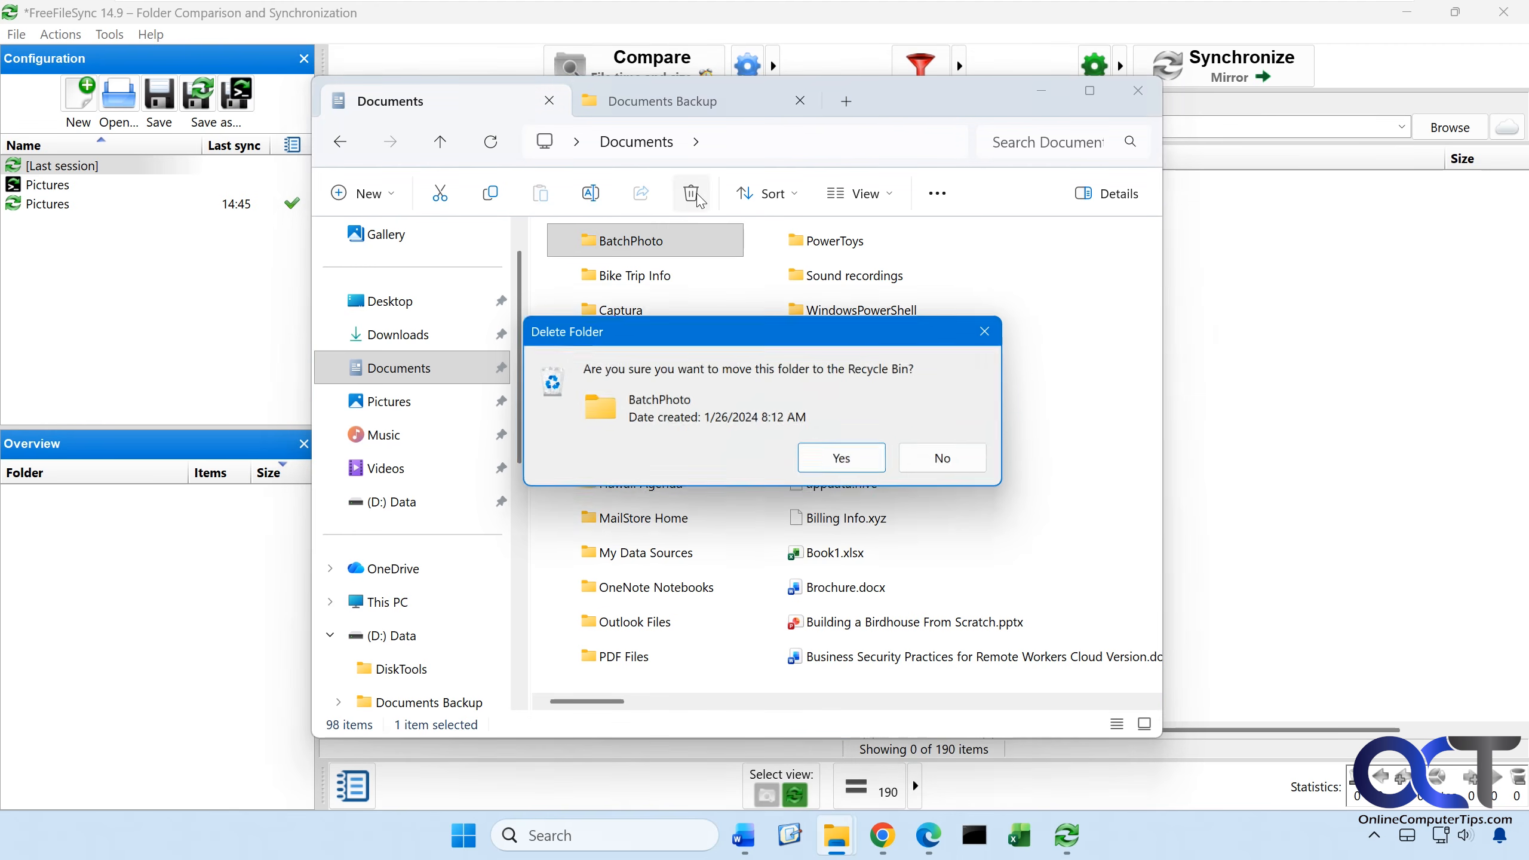
{"action": "left_click", "coordinate": [836, 462]}
{"action": "left_click", "coordinate": [662, 100]}
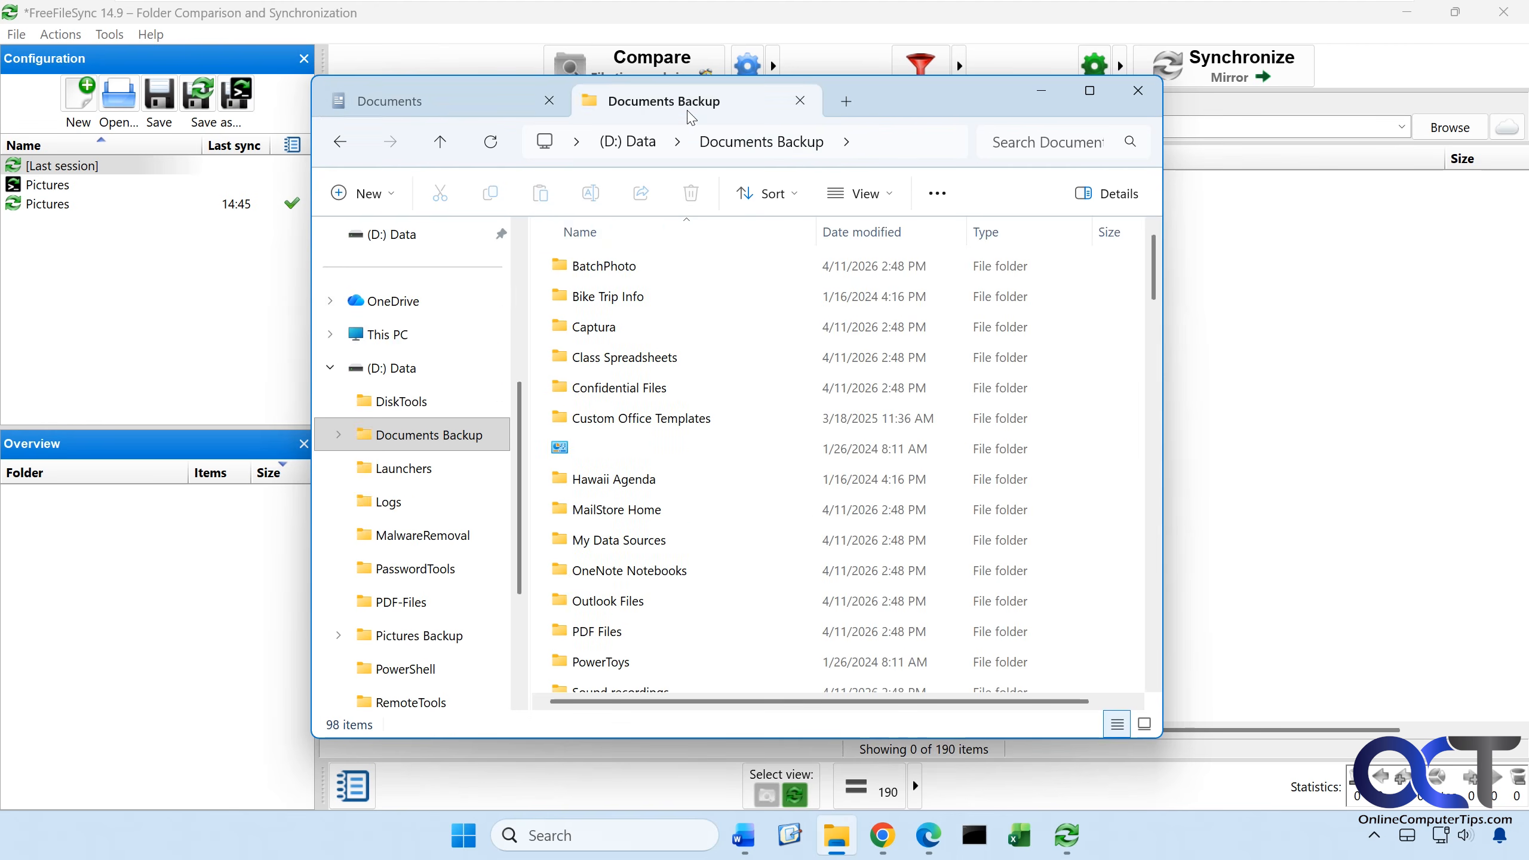
Step: Return to FreeFileSync, compare the two folders again and mirror the BatchPhoto deletion to D:\Documents Backup
{"action": "left_click", "coordinate": [1029, 92]}
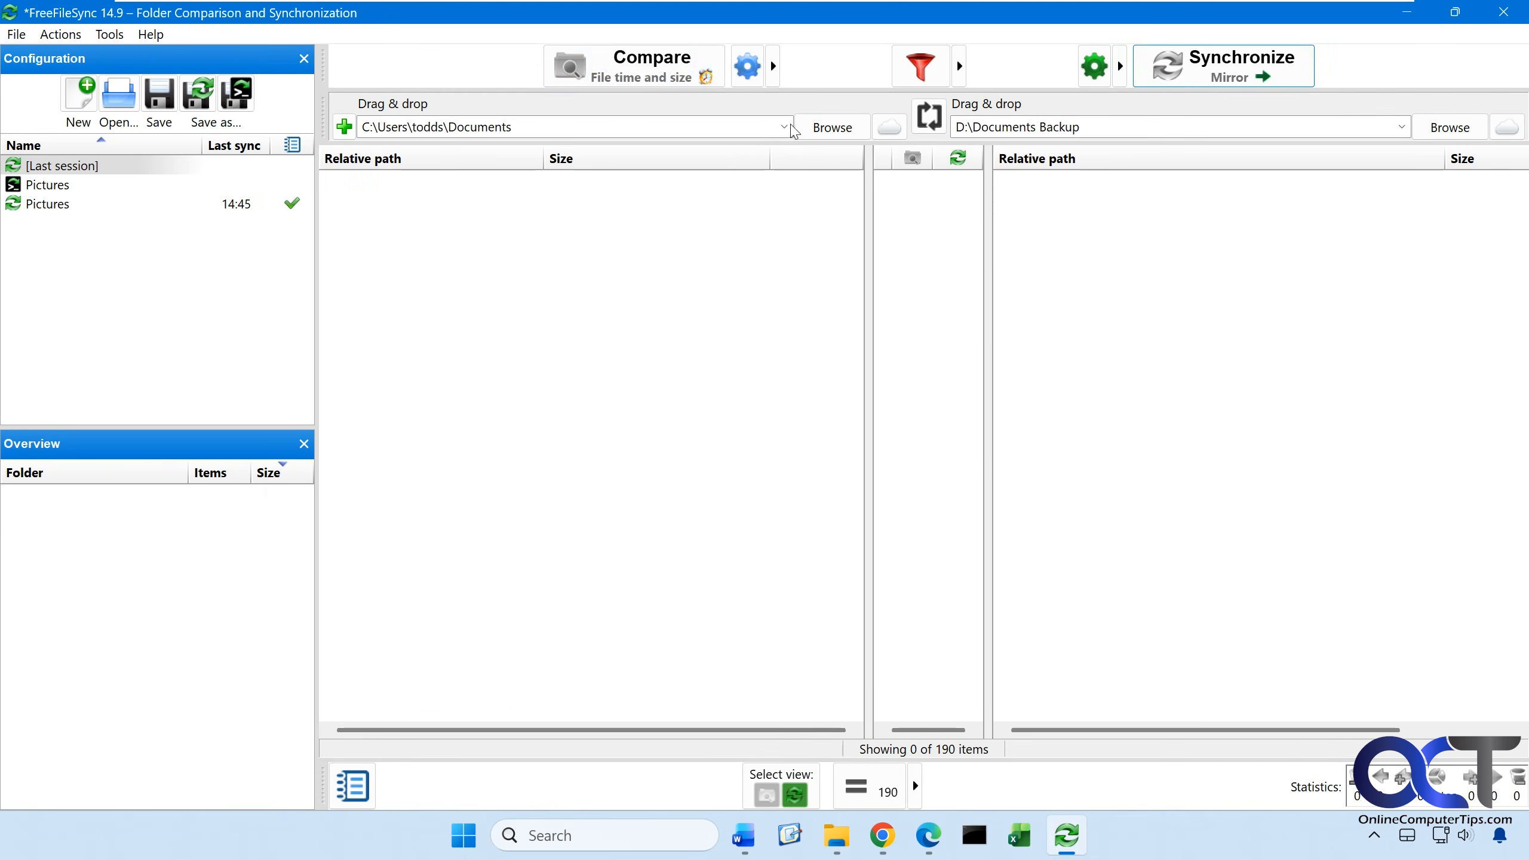
{"action": "left_click", "coordinate": [660, 65]}
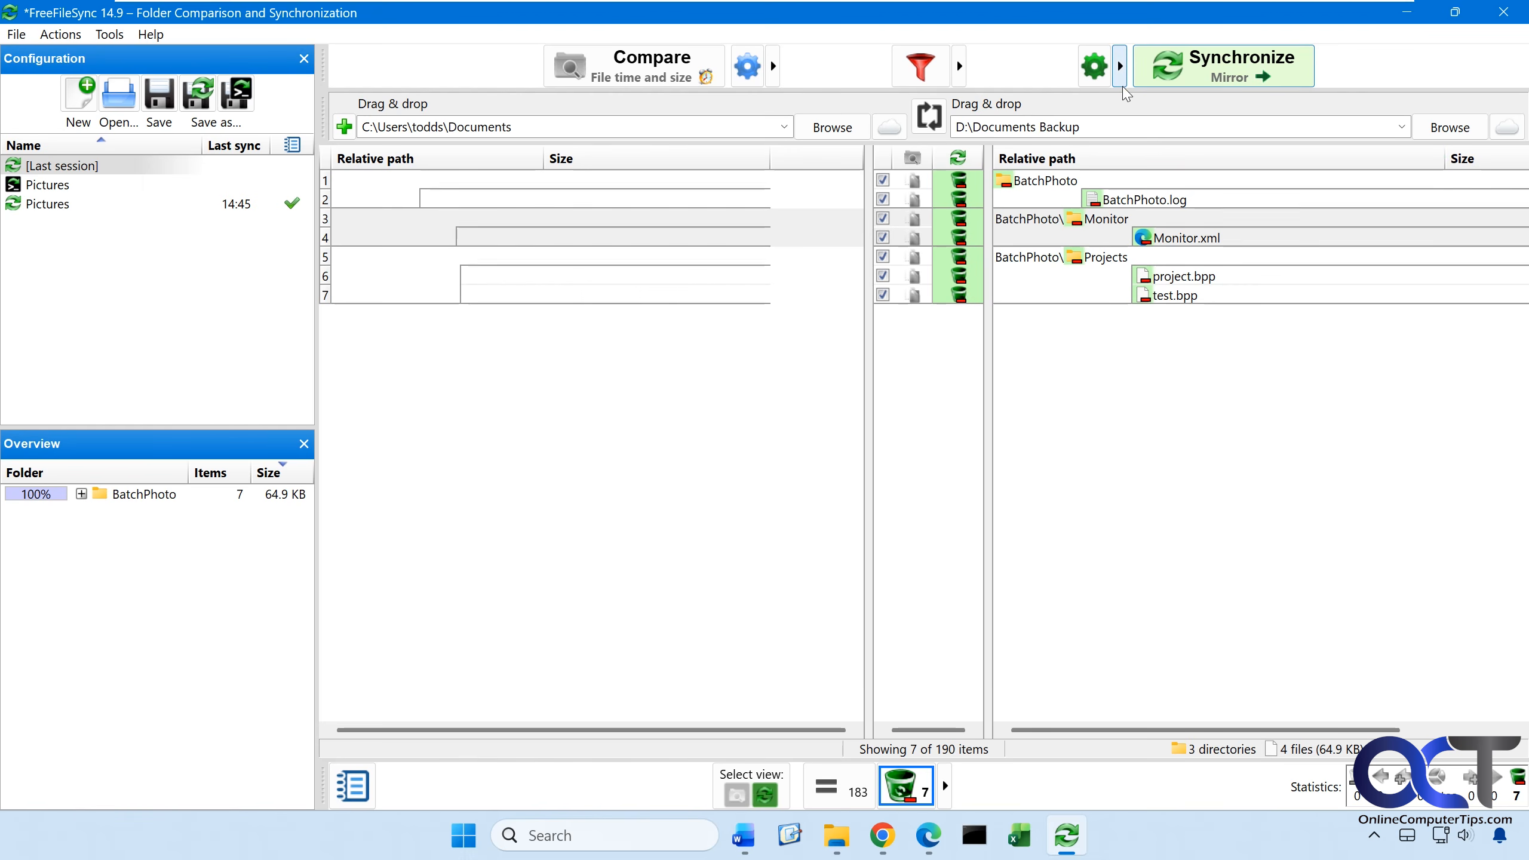
{"action": "left_click", "coordinate": [1214, 68]}
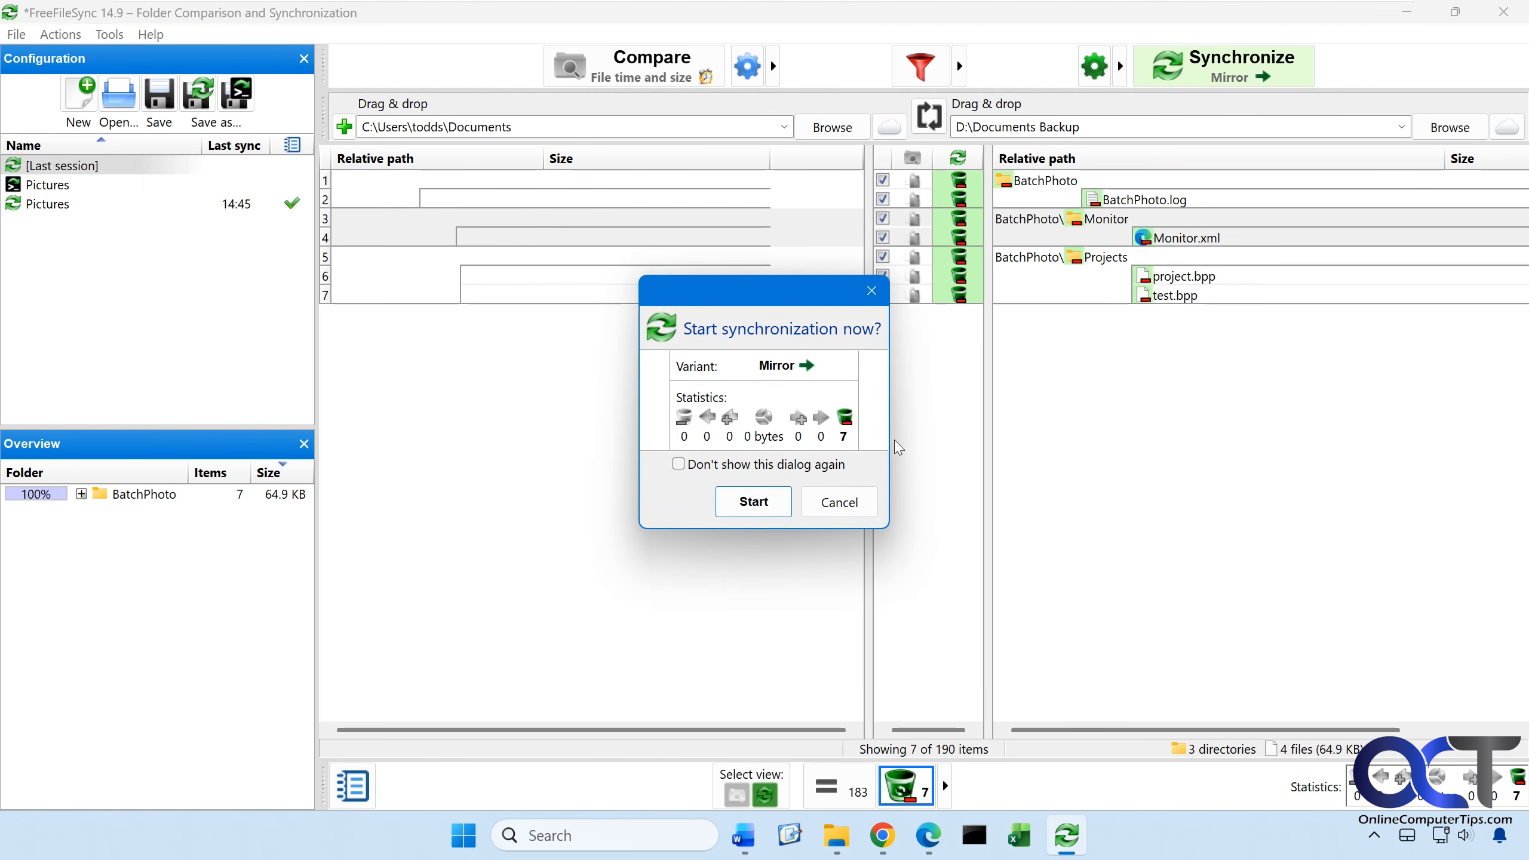
{"action": "left_click", "coordinate": [777, 503]}
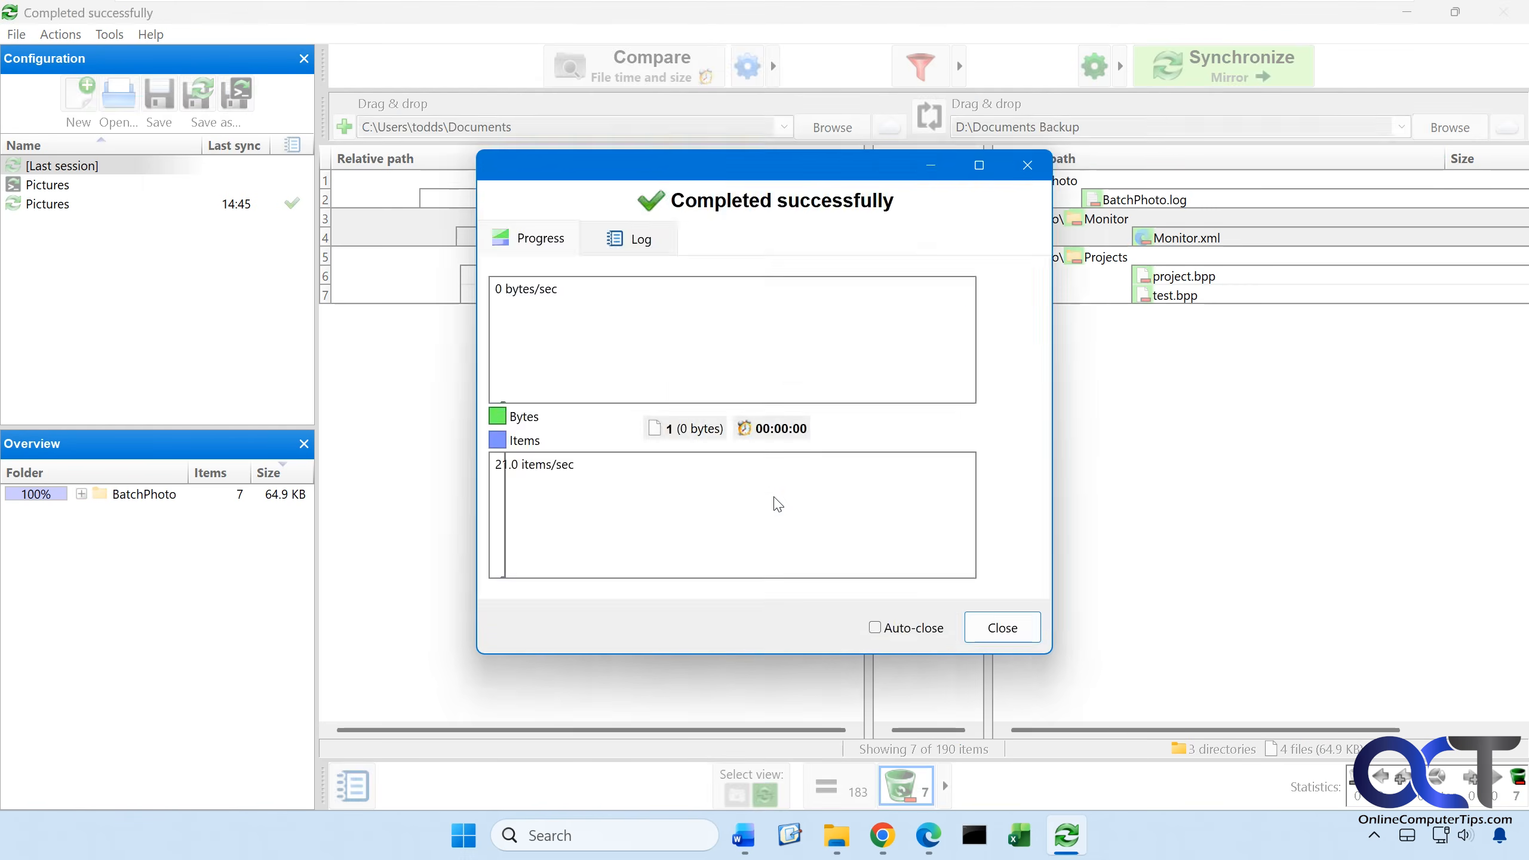
{"action": "left_click", "coordinate": [1001, 627]}
Step: Check the Documents Backup folder in File Explorer for the BatchPhoto folder
{"action": "left_click", "coordinate": [838, 835]}
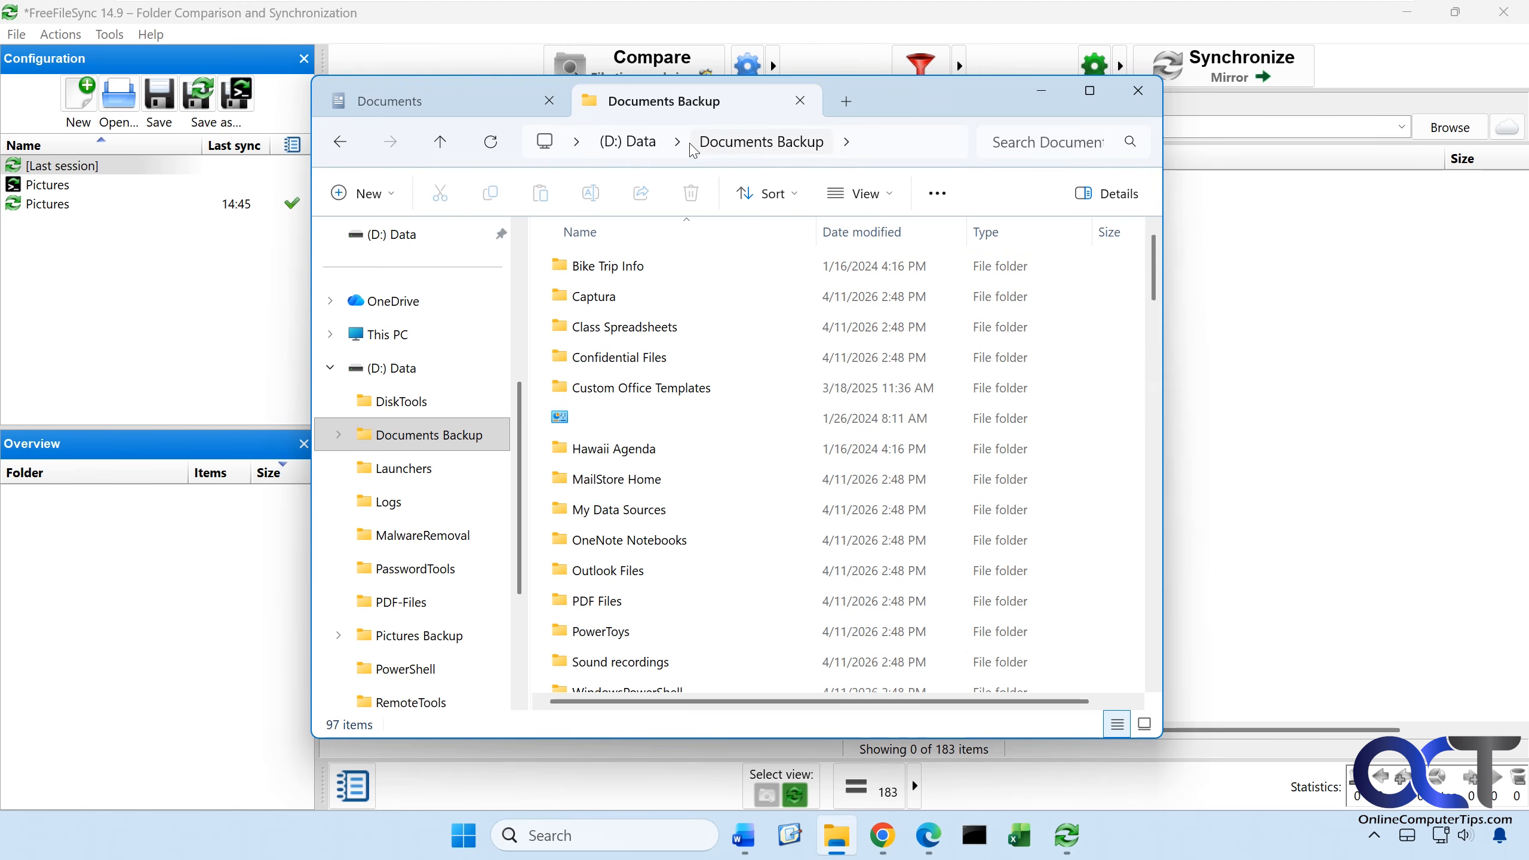
{"action": "left_click", "coordinate": [1046, 105]}
{"action": "left_click", "coordinate": [836, 835]}
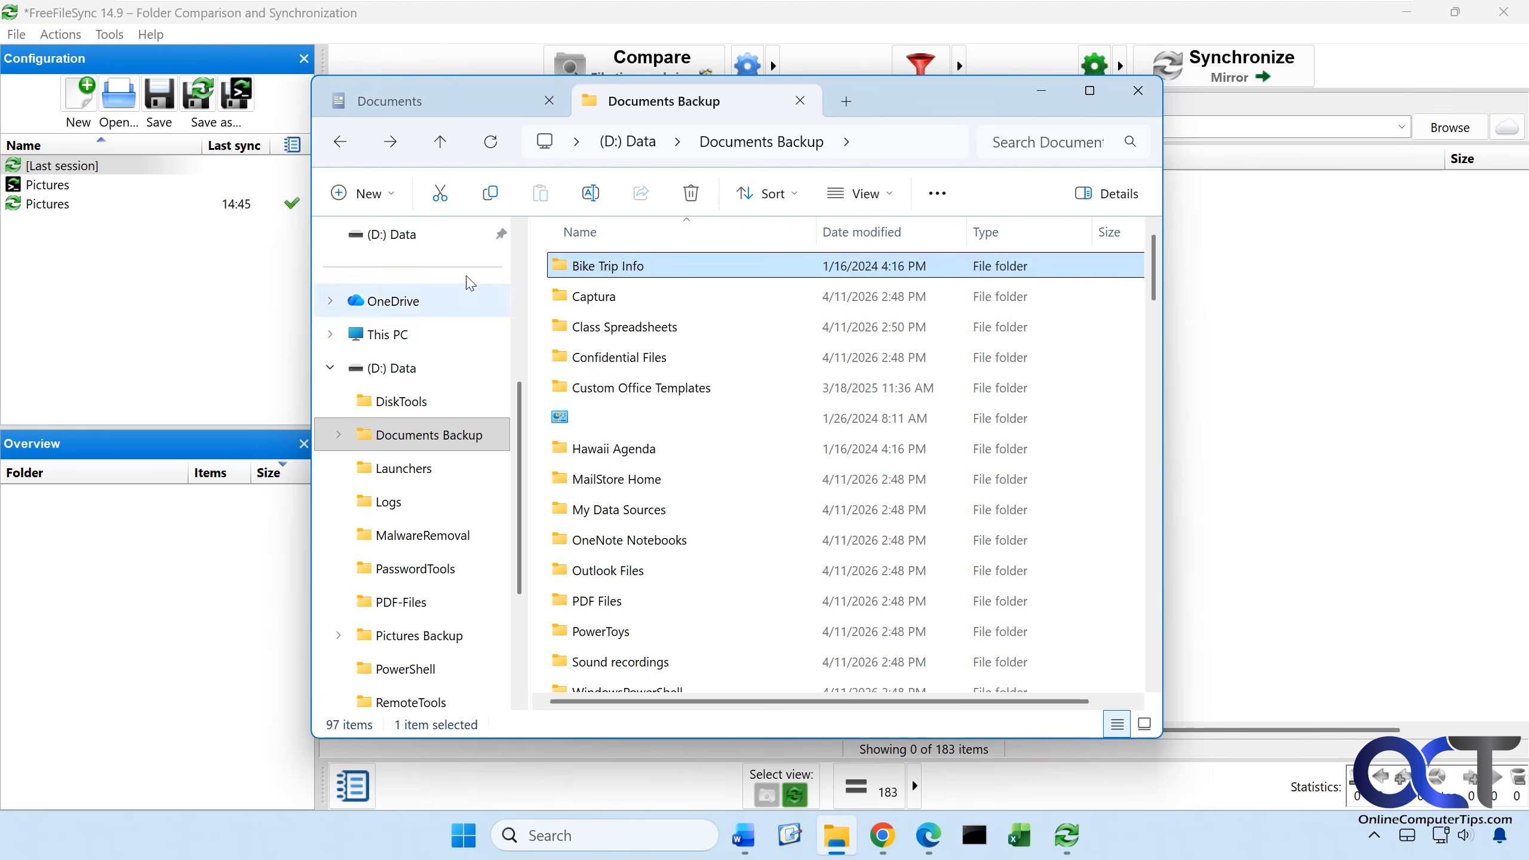
Step: Create a Microsoft Excel worksheet named TEST.xlsx in the Confidential Files folder of Documents
{"action": "left_click", "coordinate": [457, 102]}
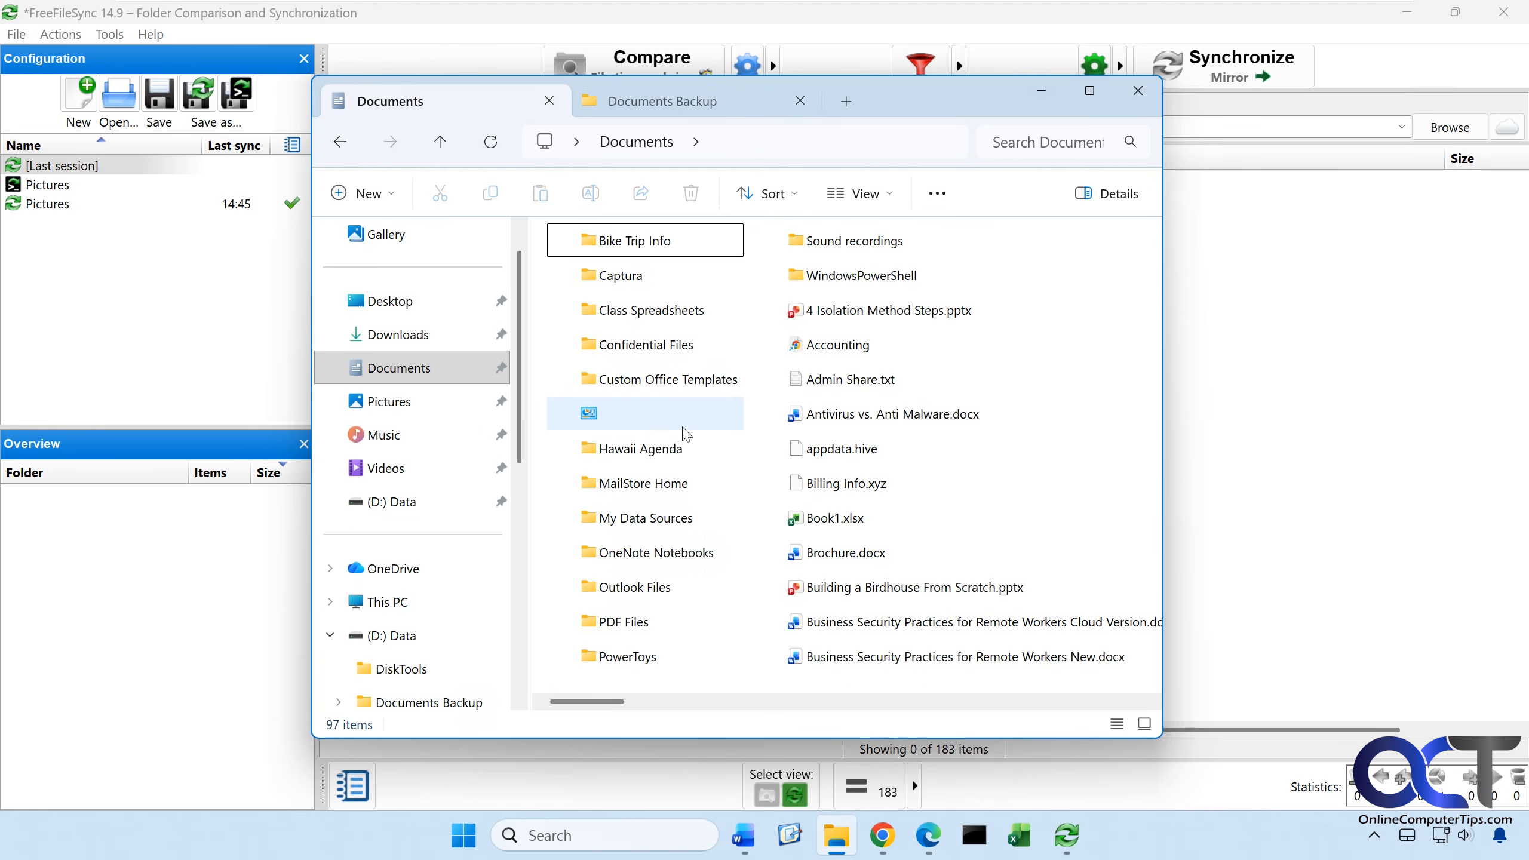
{"action": "double_click", "coordinate": [651, 345]}
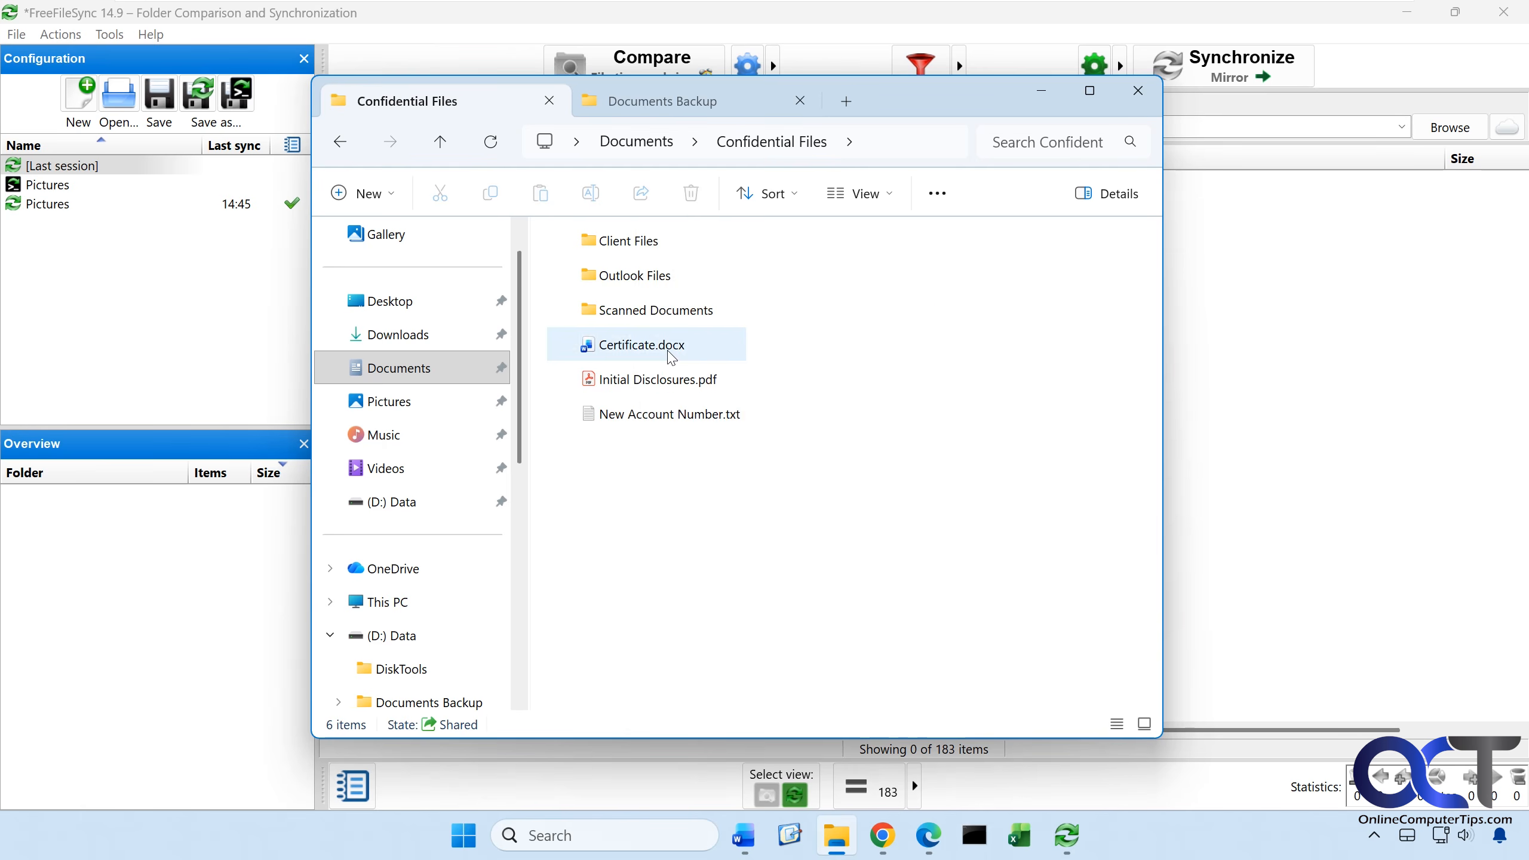
{"action": "right_click", "coordinate": [642, 492]}
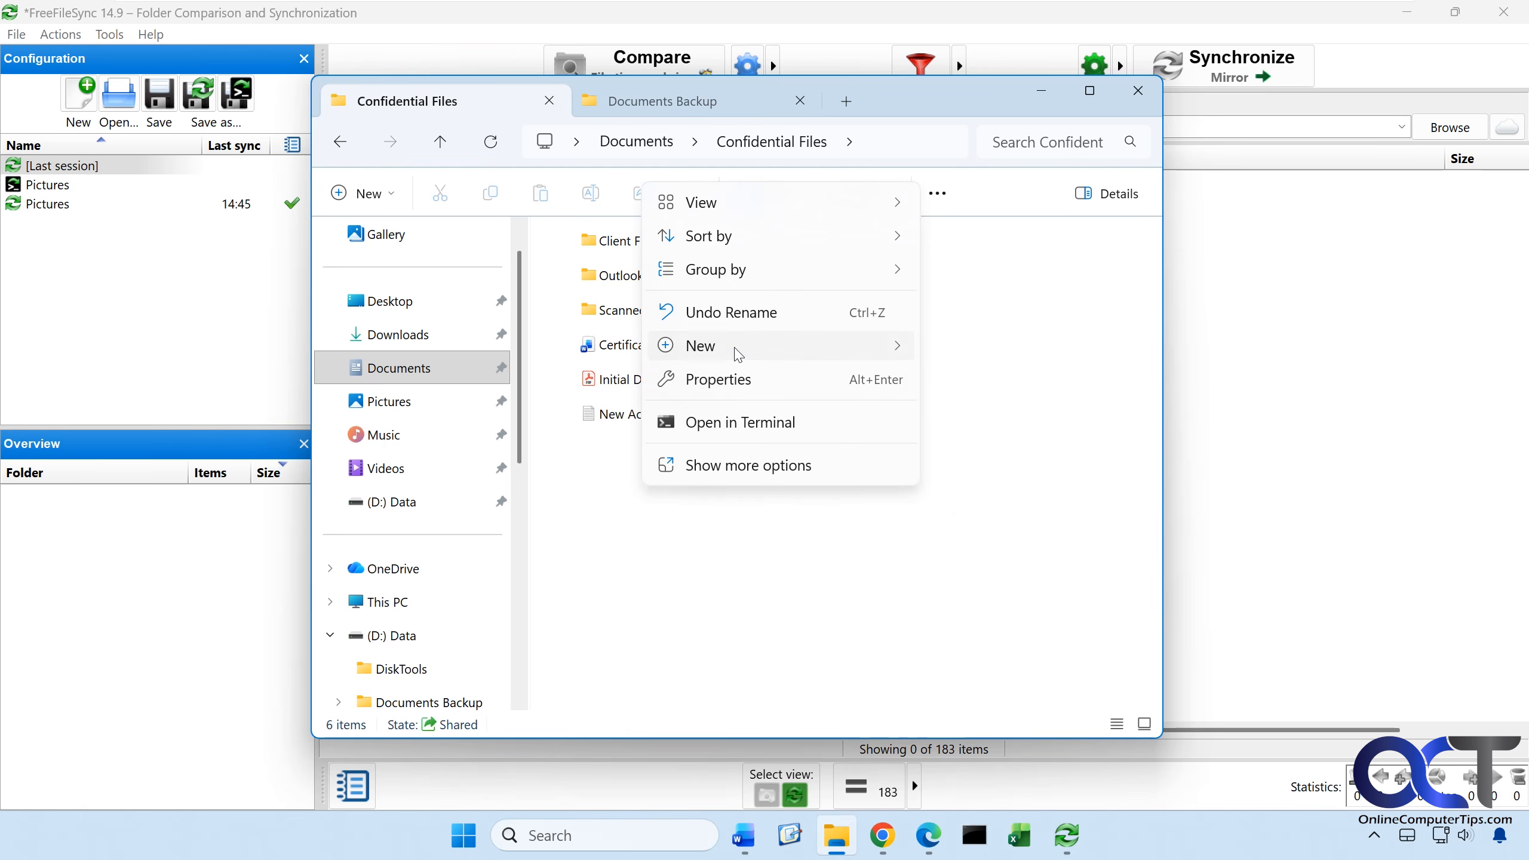
{"action": "mouse_move", "coordinate": [733, 350]}
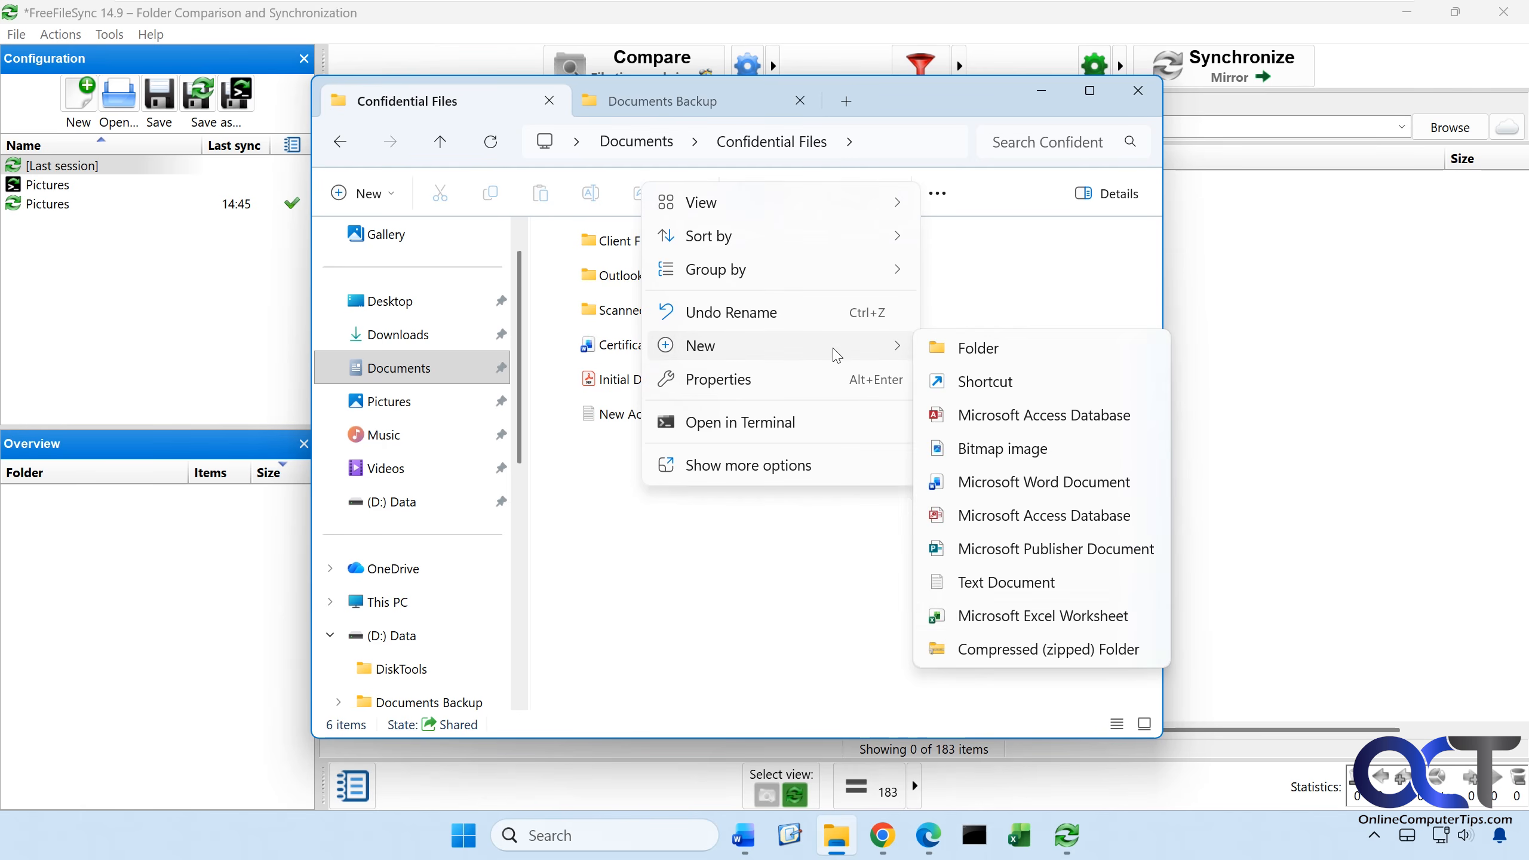
{"action": "left_click", "coordinate": [976, 614]}
{"action": "type", "text": "TEST.xlsx"}
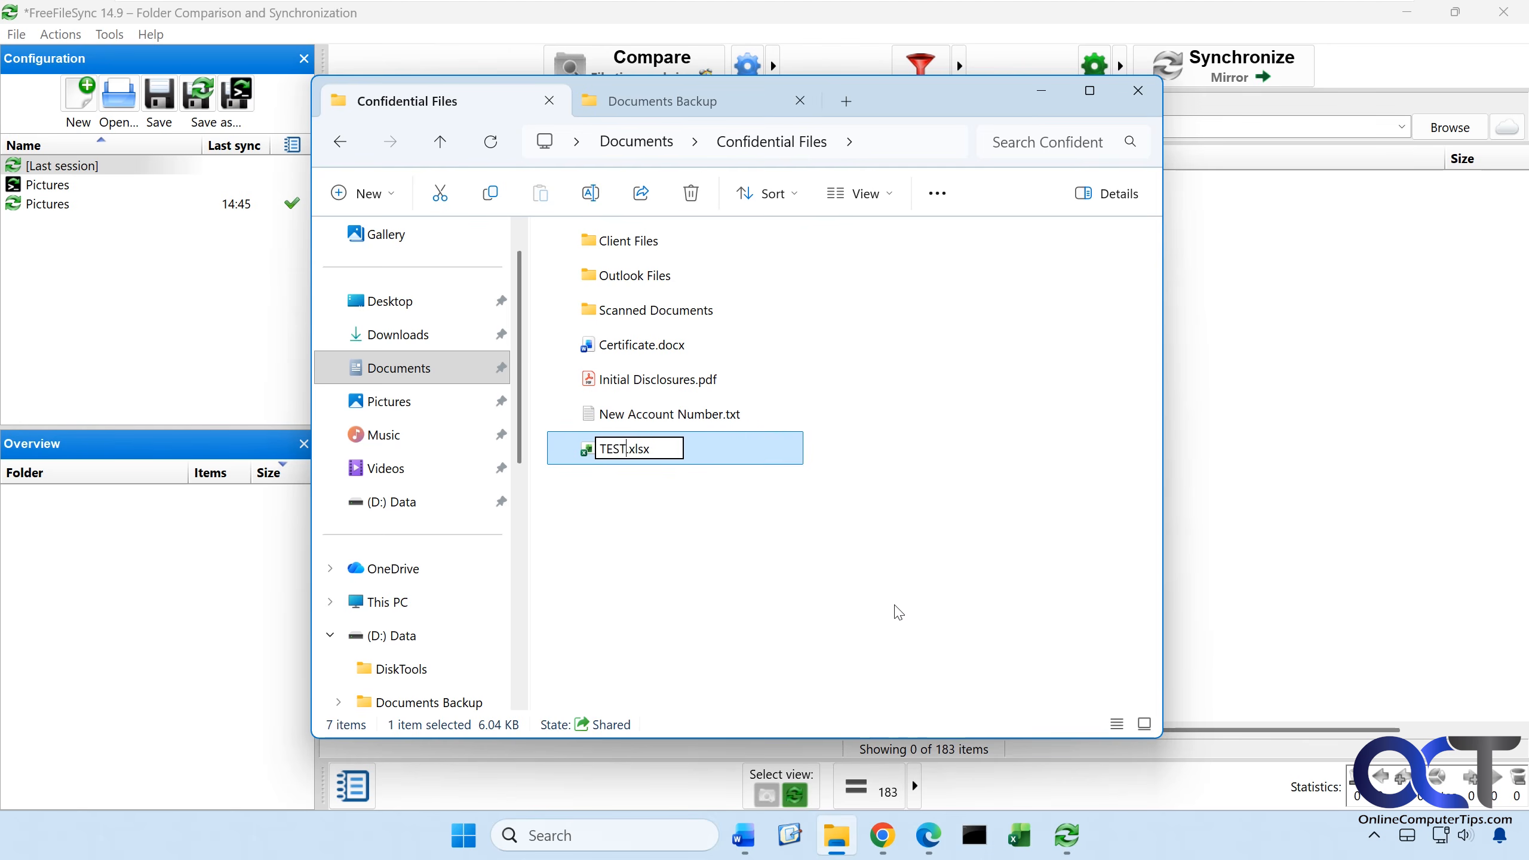
{"action": "key", "text": "Return"}
Step: Return to FreeFileSync, compare Documents with its backup again and set the synchronization variant to Update
{"action": "left_click", "coordinate": [1237, 568]}
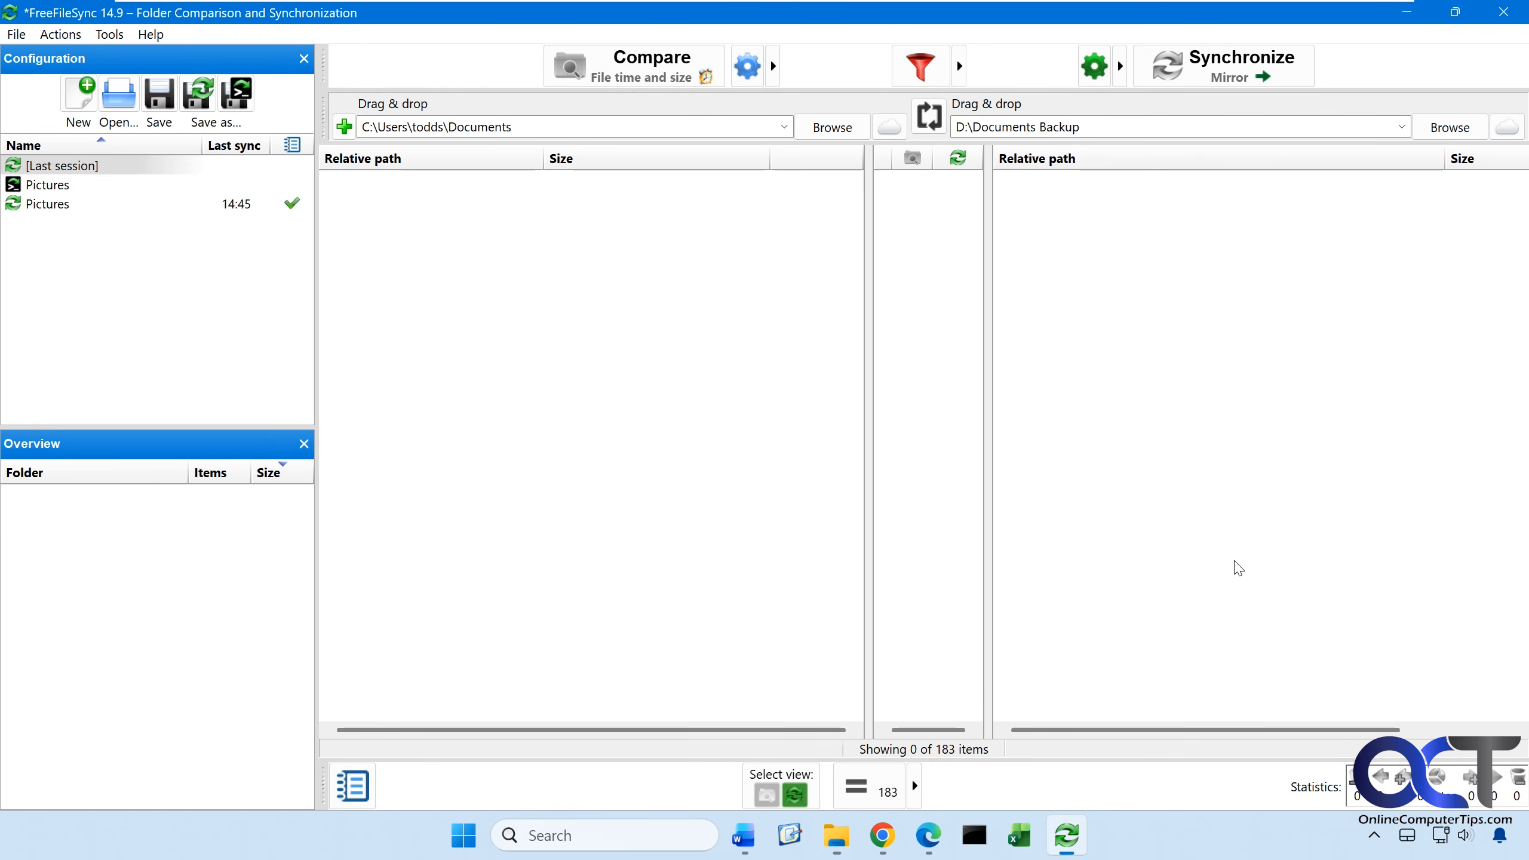
{"action": "left_click", "coordinate": [674, 77]}
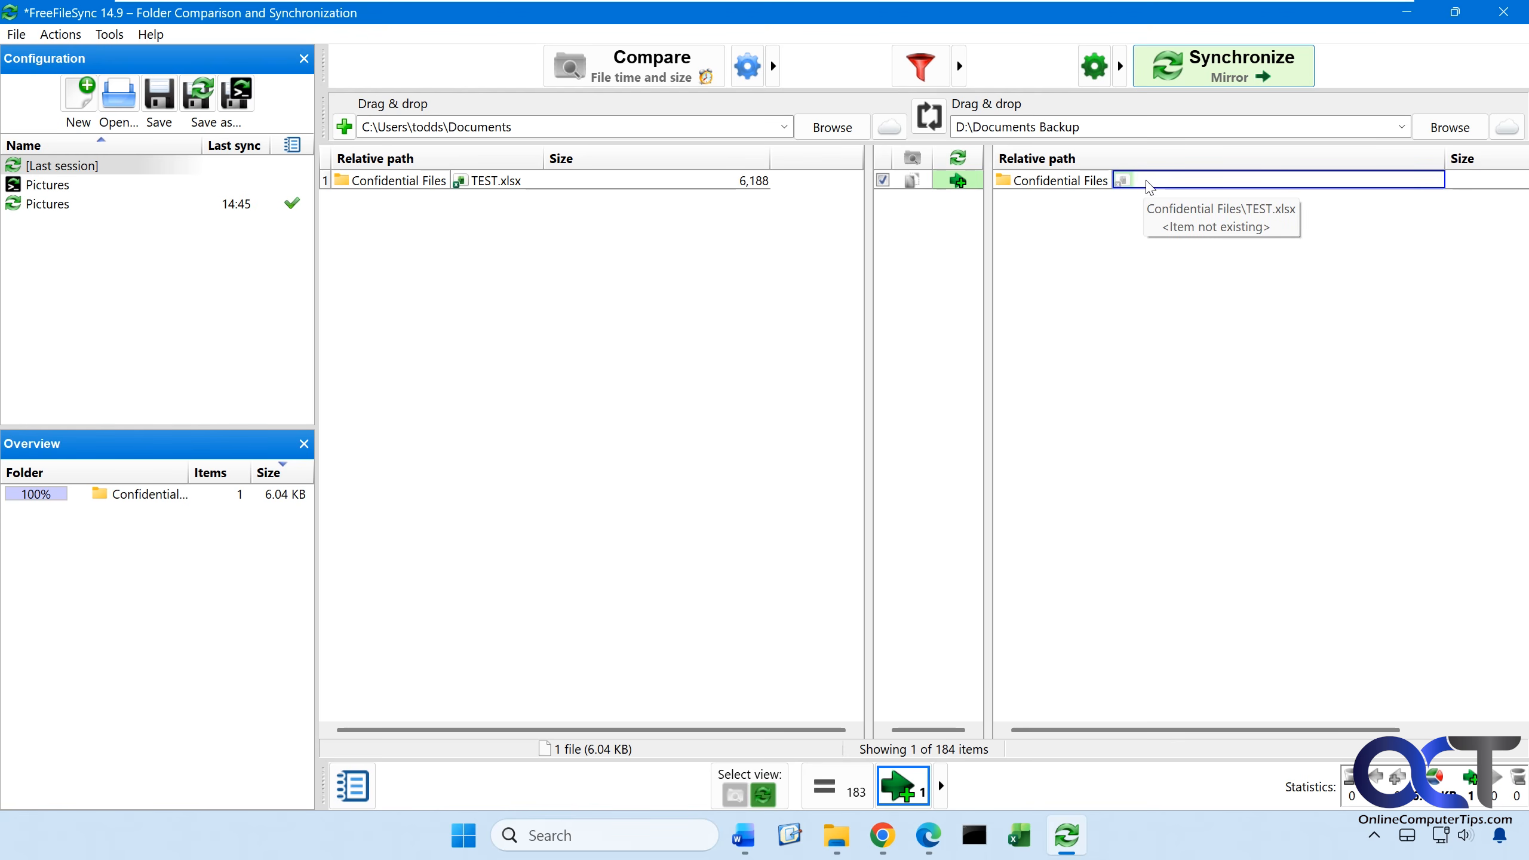
{"action": "left_click", "coordinate": [1120, 65]}
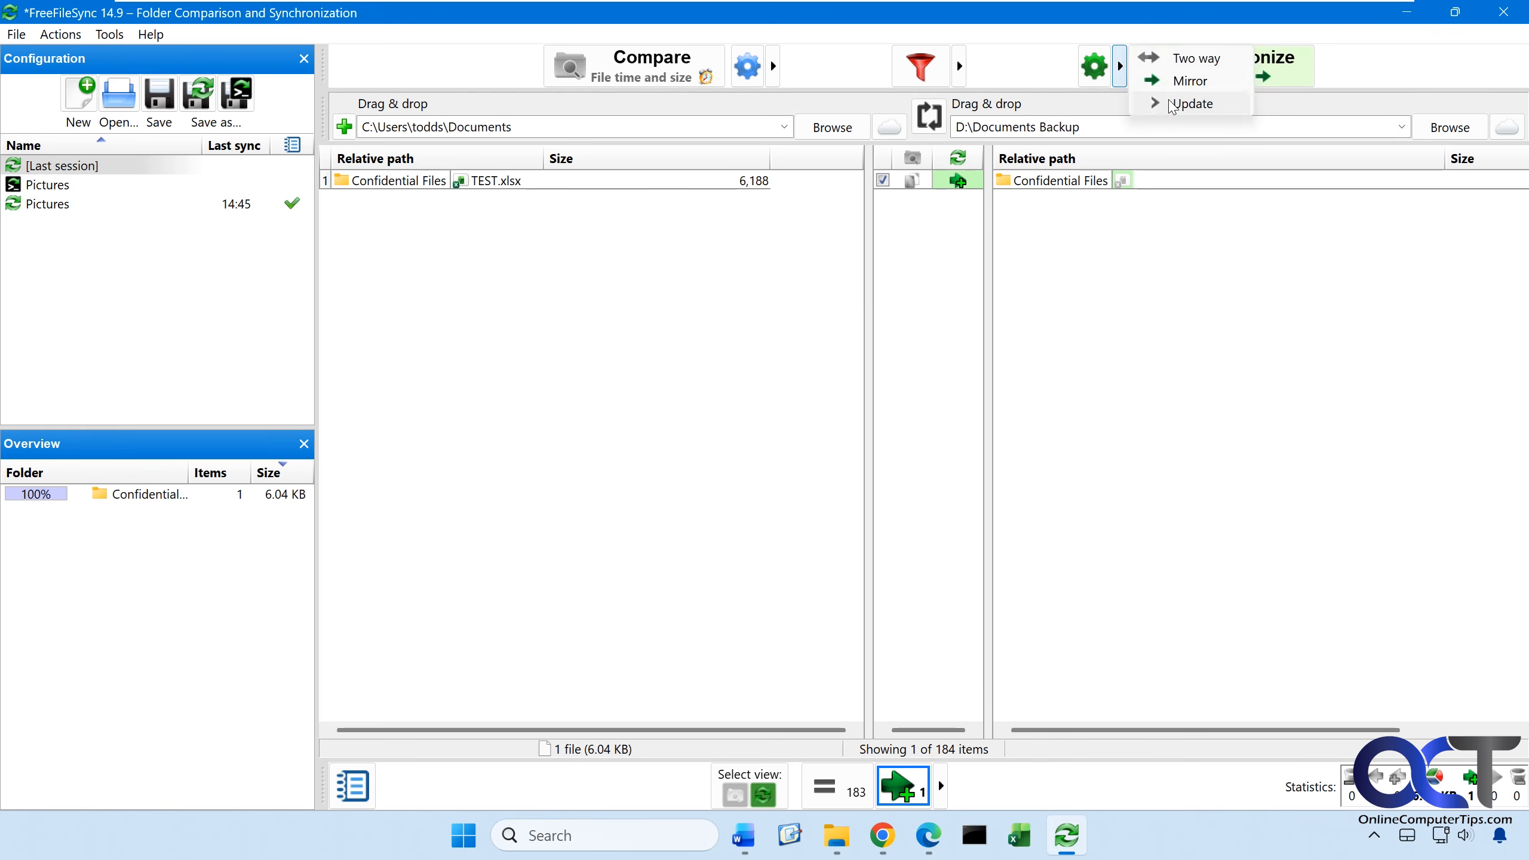
{"action": "left_click", "coordinate": [1170, 105]}
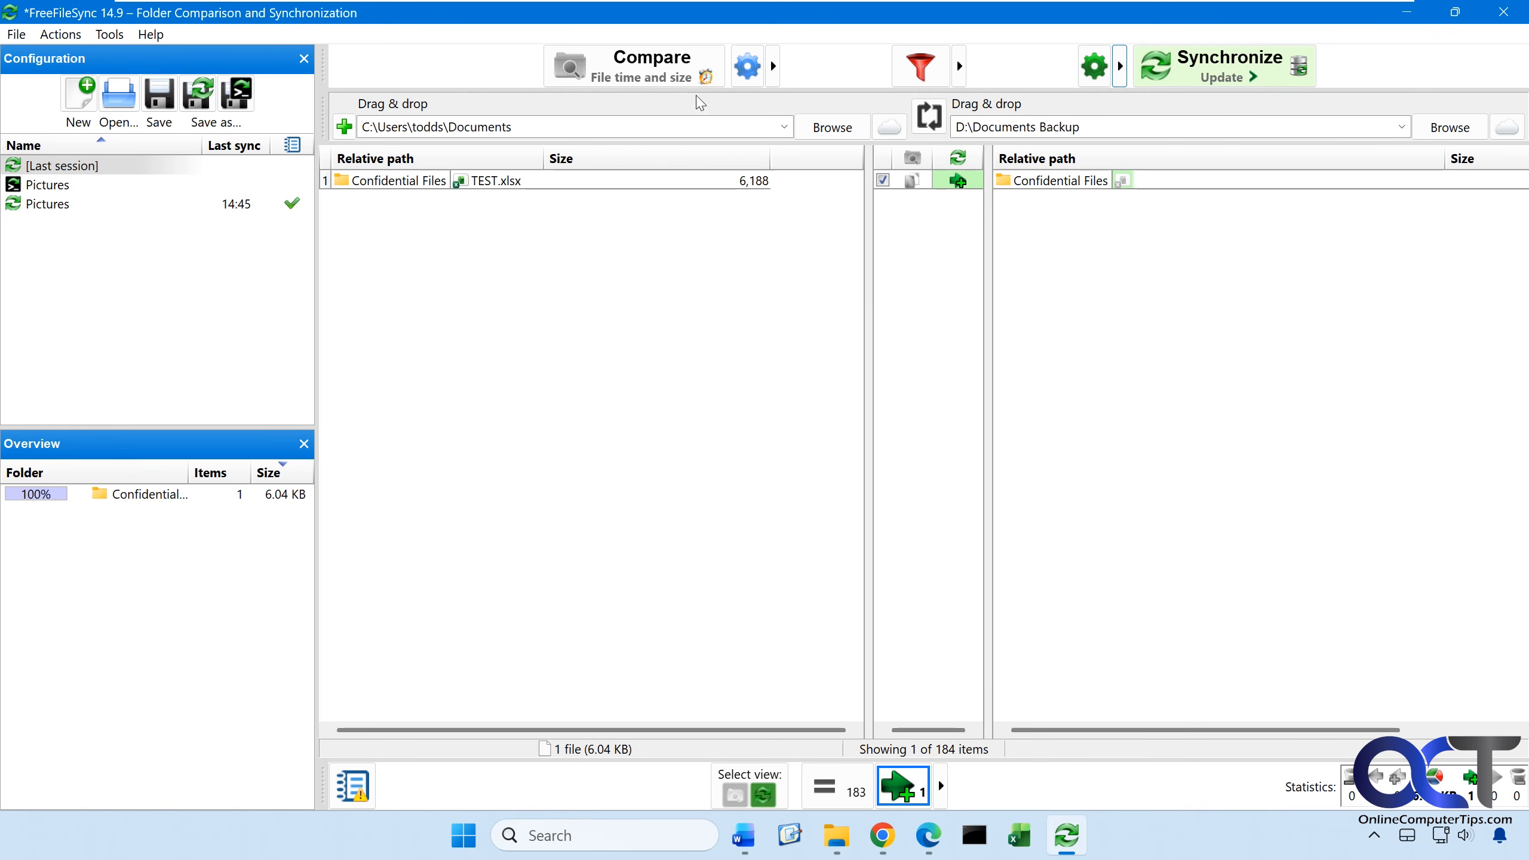
Step: Synchronize TEST.xlsx to D:\Documents Backup using the Update variant and close the results
{"action": "left_click", "coordinate": [1210, 66]}
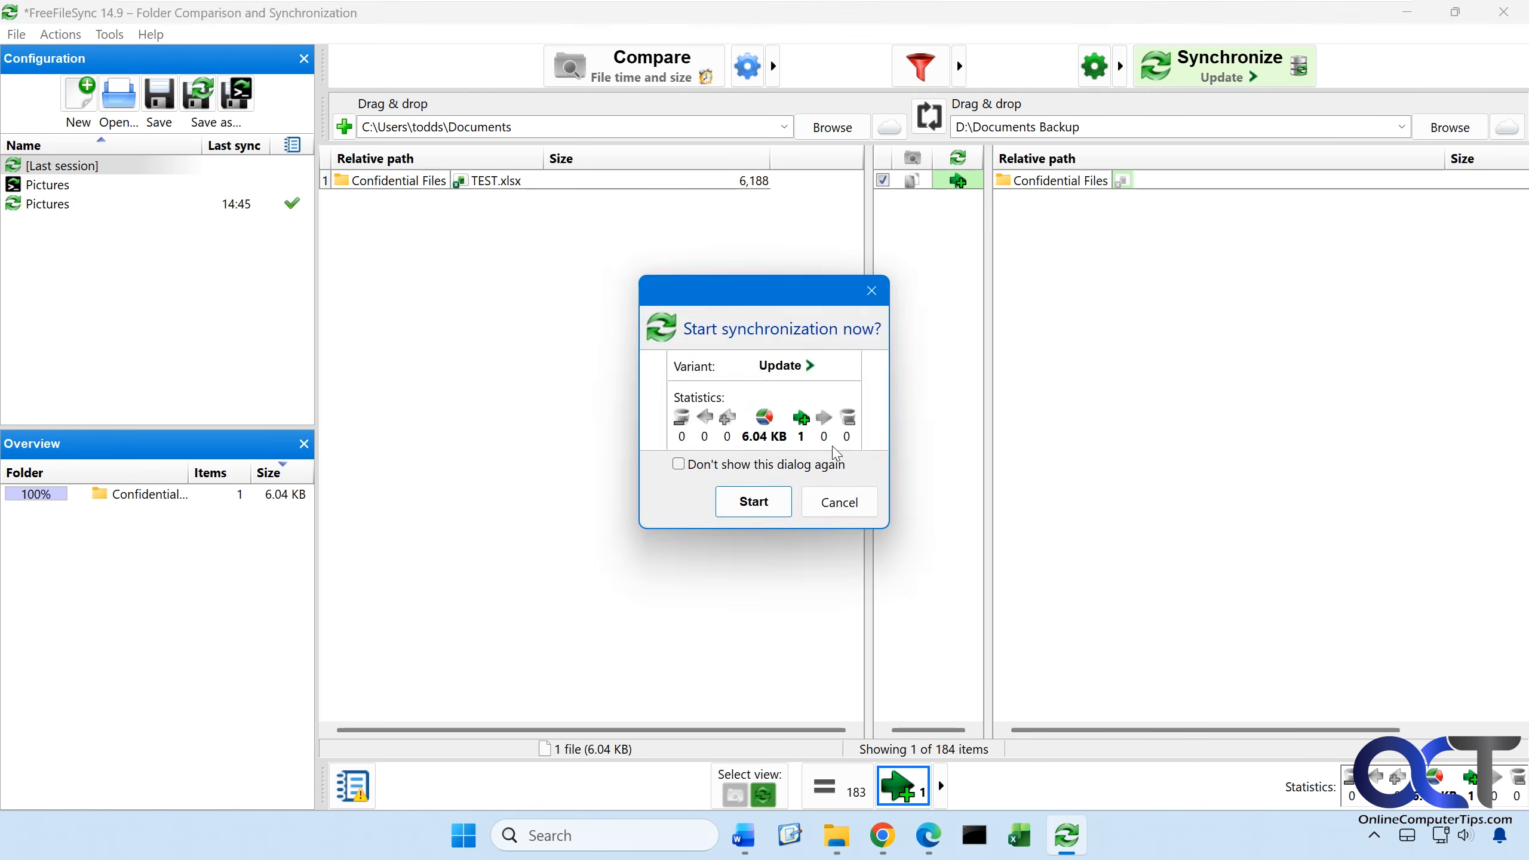
{"action": "left_click", "coordinate": [776, 496]}
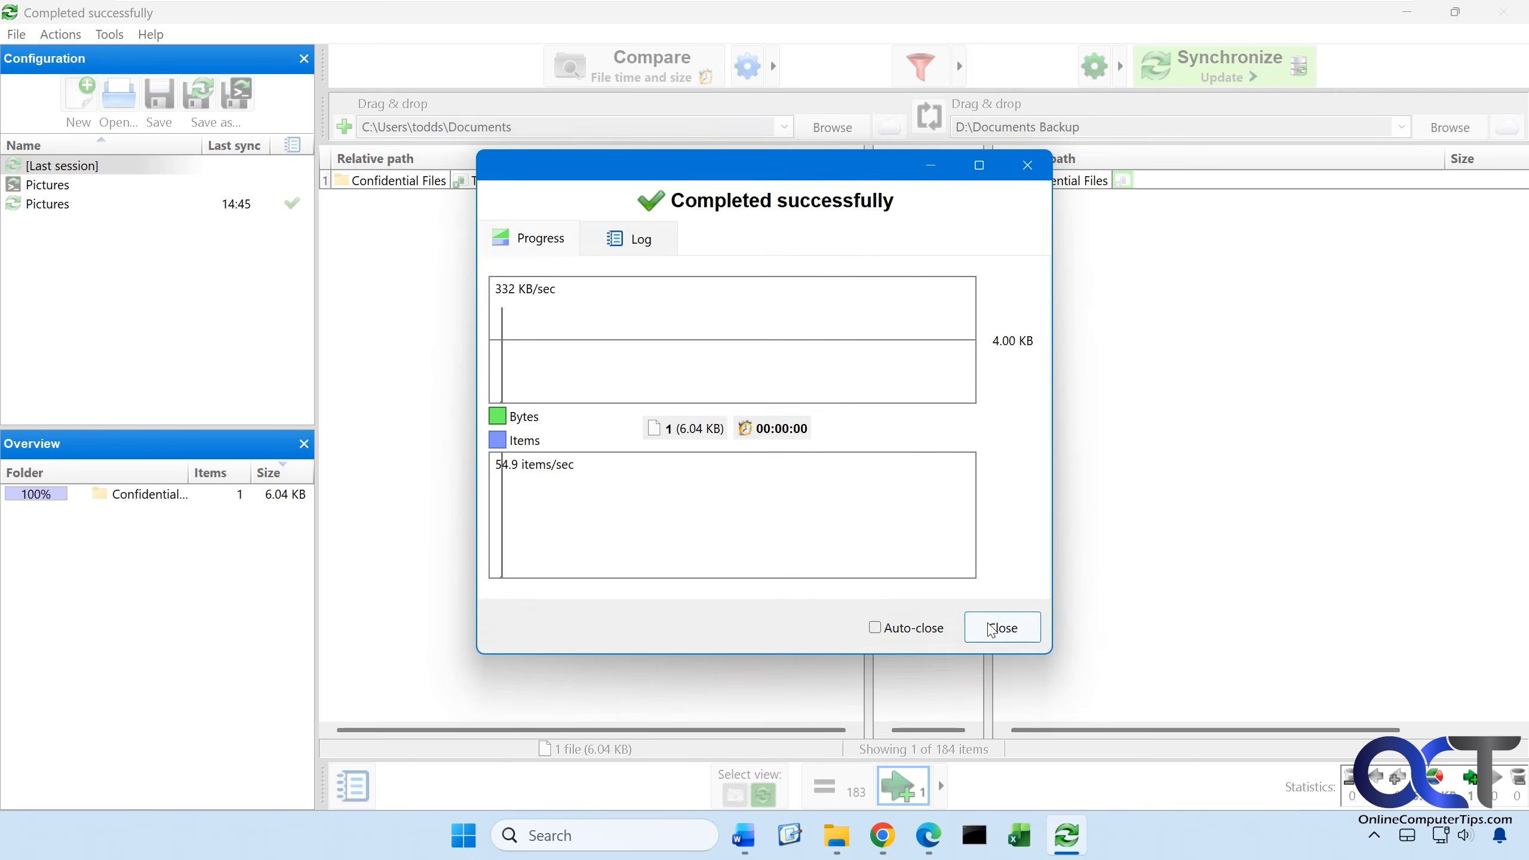
{"action": "left_click", "coordinate": [990, 630]}
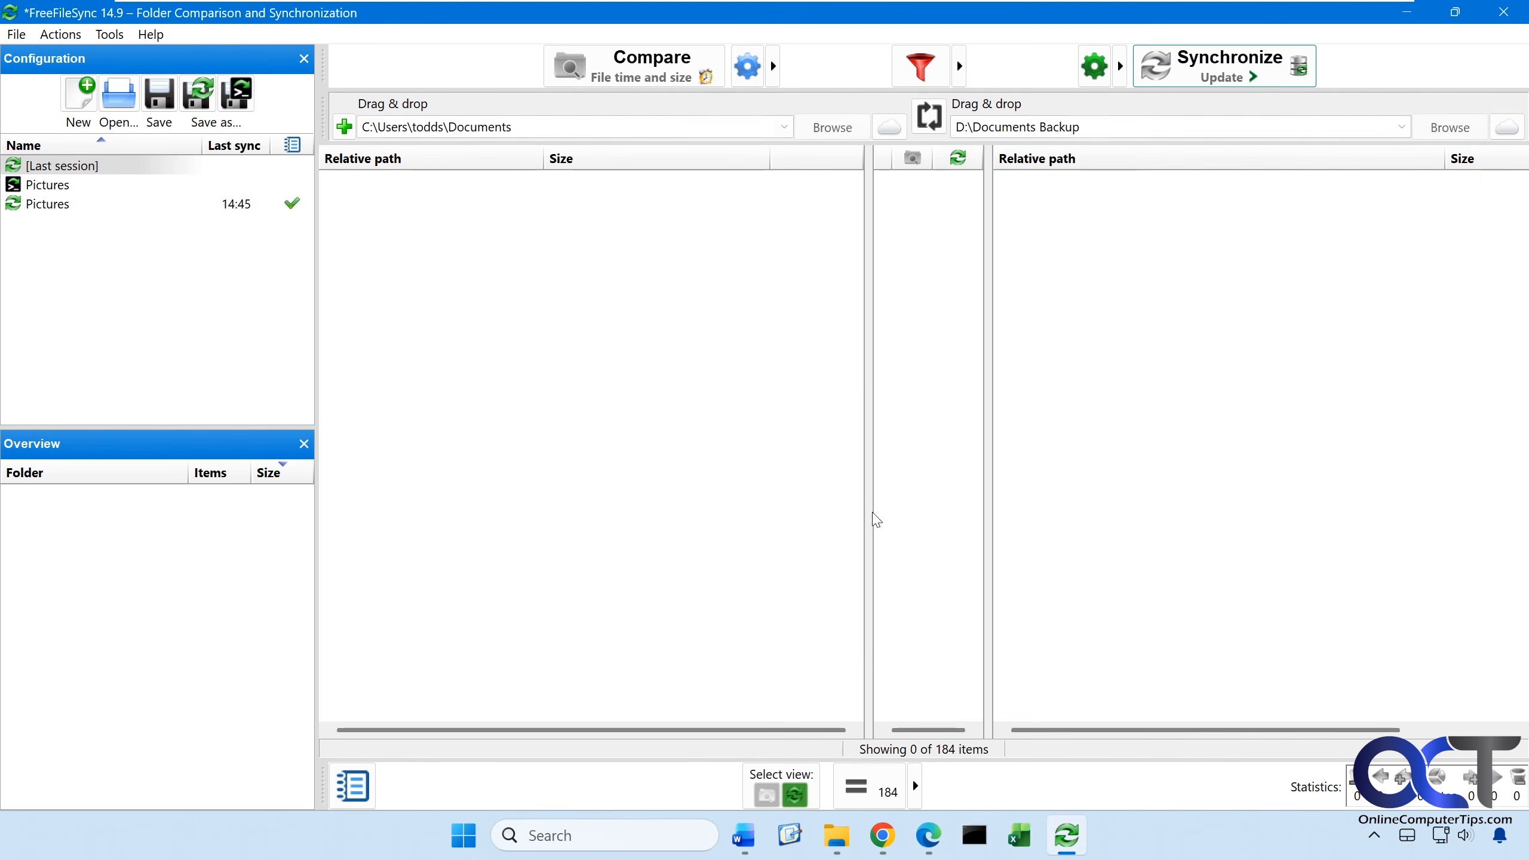
Step: Check the Confidential Files folder inside D:\Documents Backup in File Explorer for TEST.xlsx, and minimize the window
{"action": "left_click", "coordinate": [837, 836]}
{"action": "left_click", "coordinate": [684, 108]}
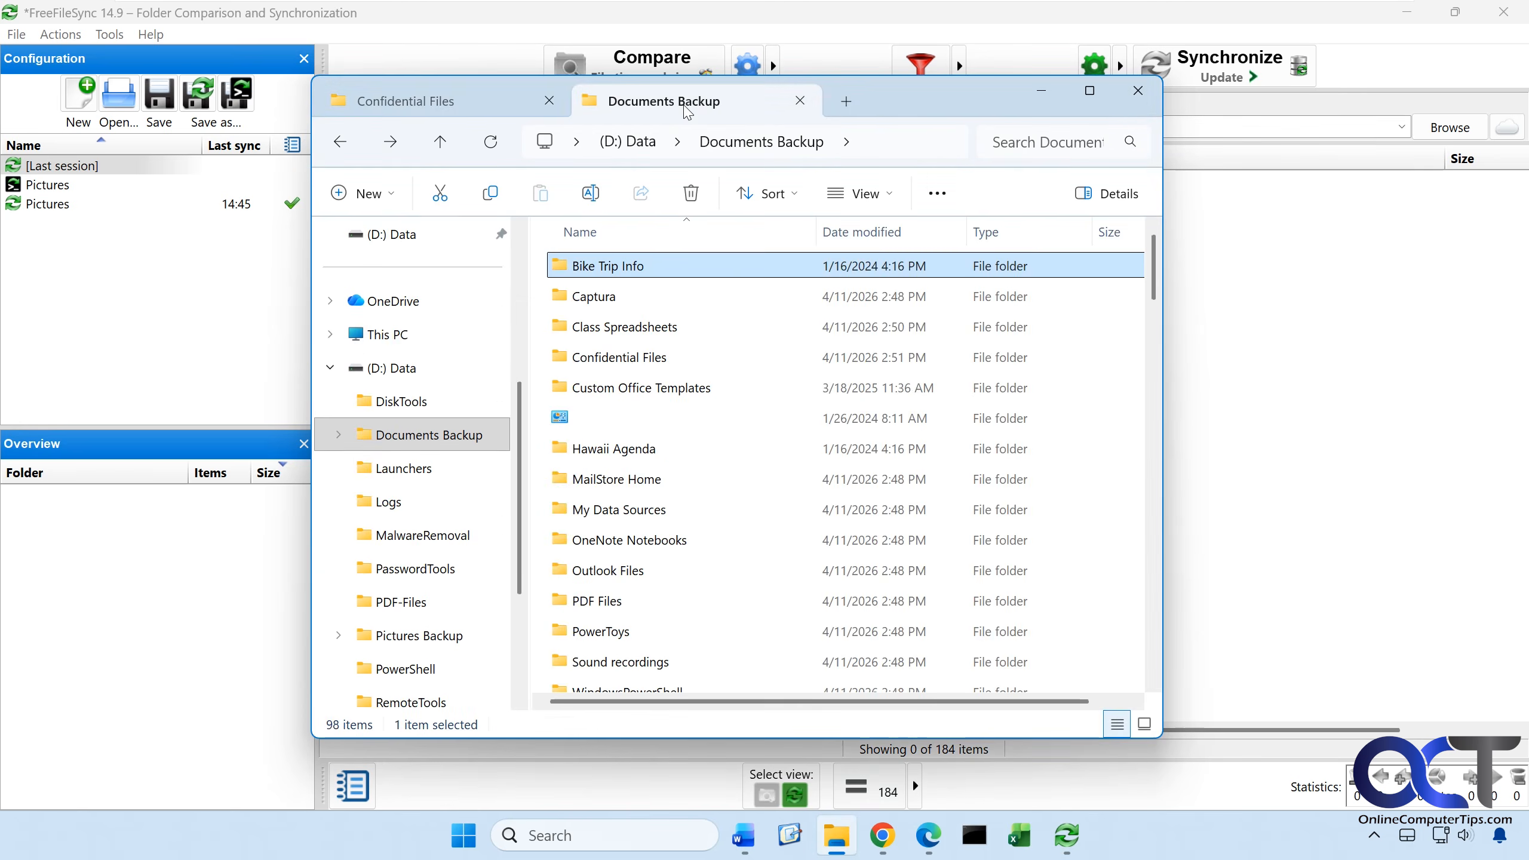
{"action": "double_click", "coordinate": [648, 361]}
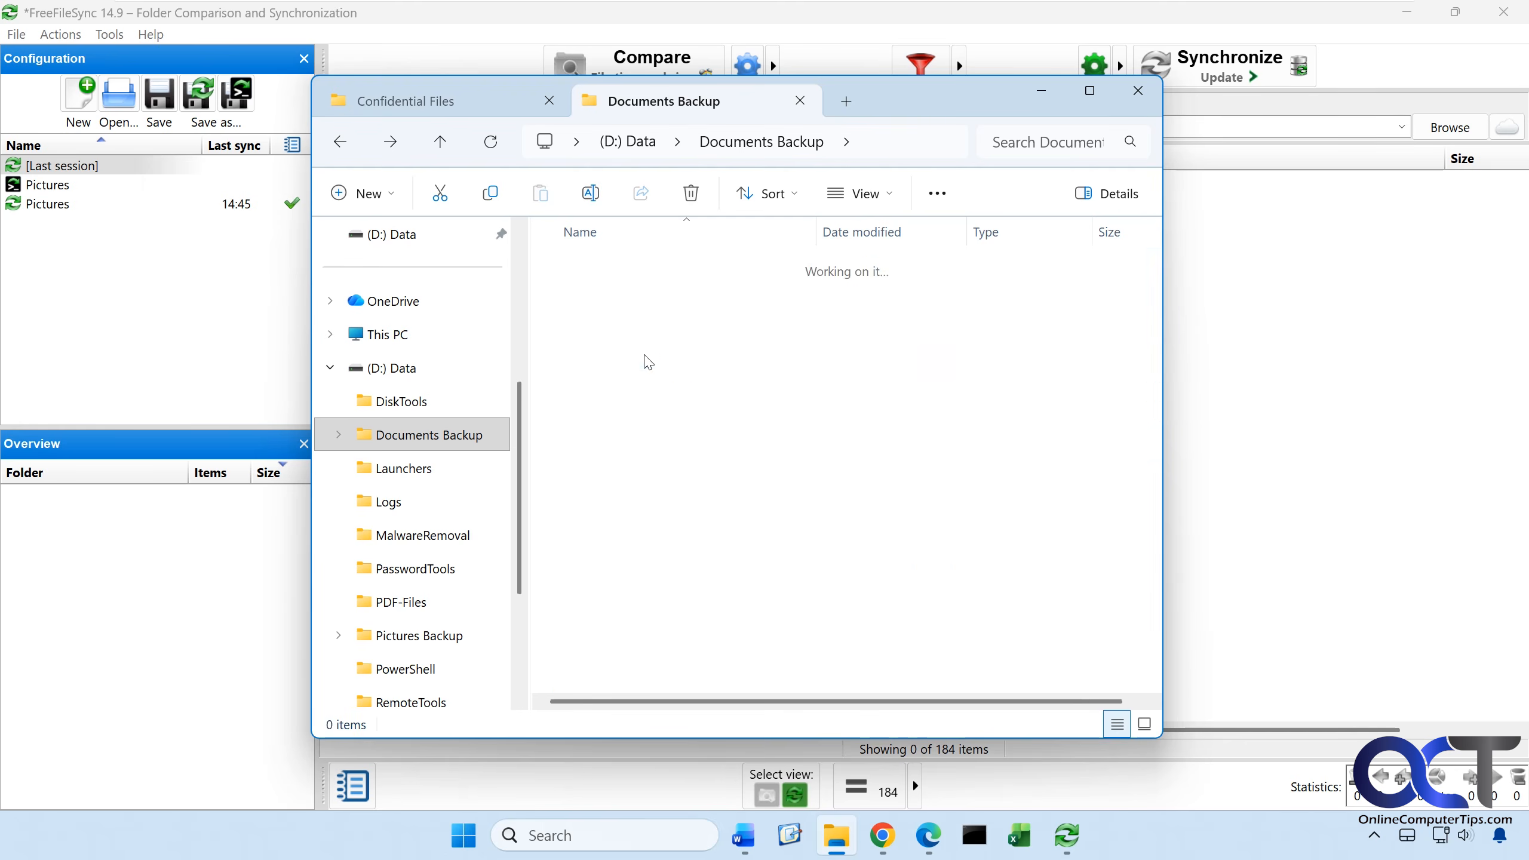
{"action": "left_click", "coordinate": [1047, 91]}
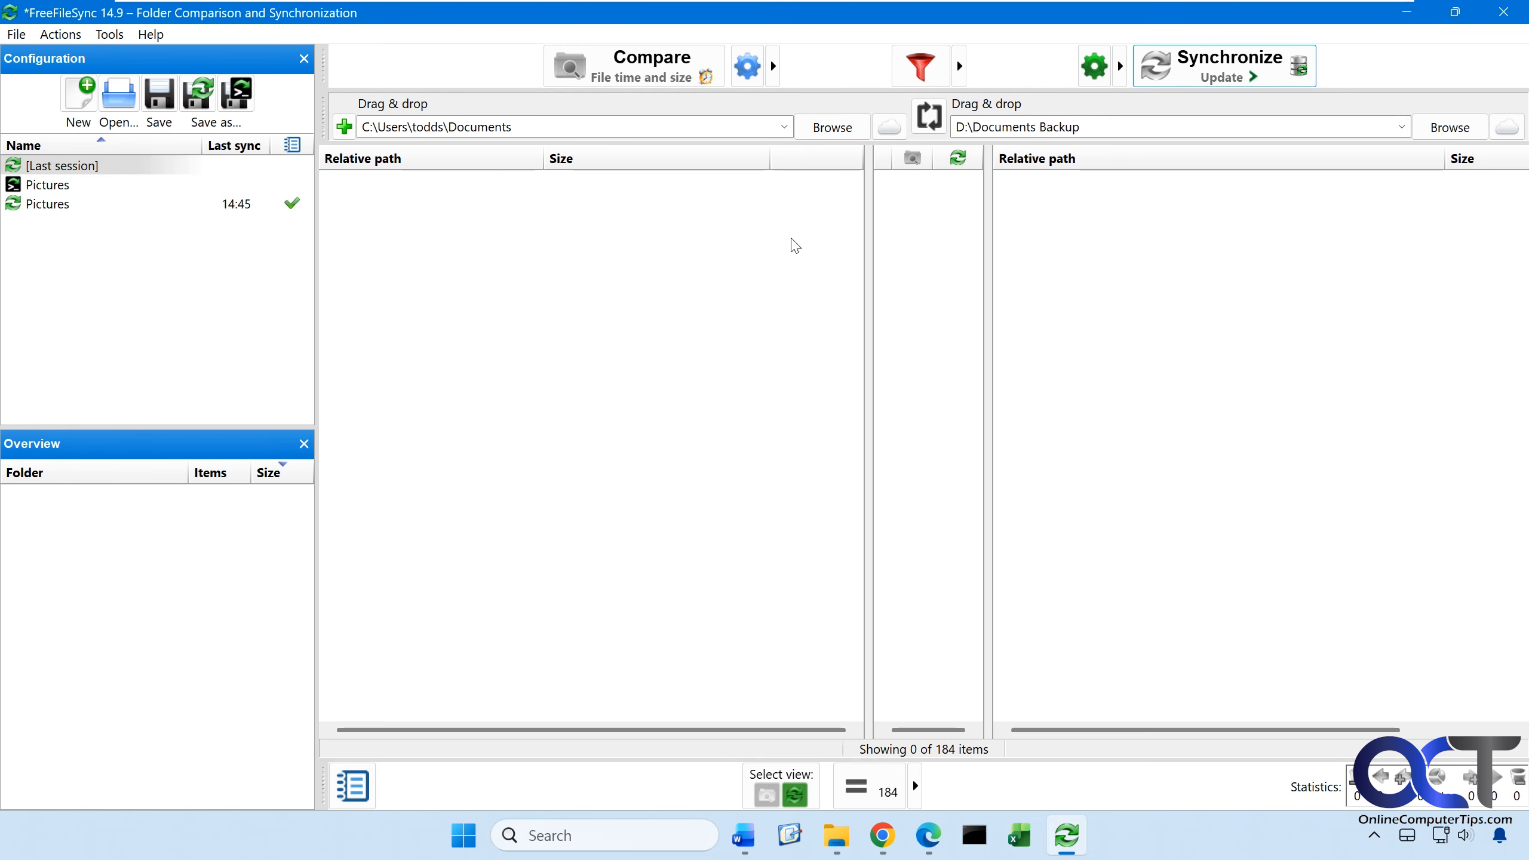
Step: Close FreeFileSync without changing the synchronization variant and launch RealTimeSync from the desktop
{"action": "left_click", "coordinate": [1119, 67]}
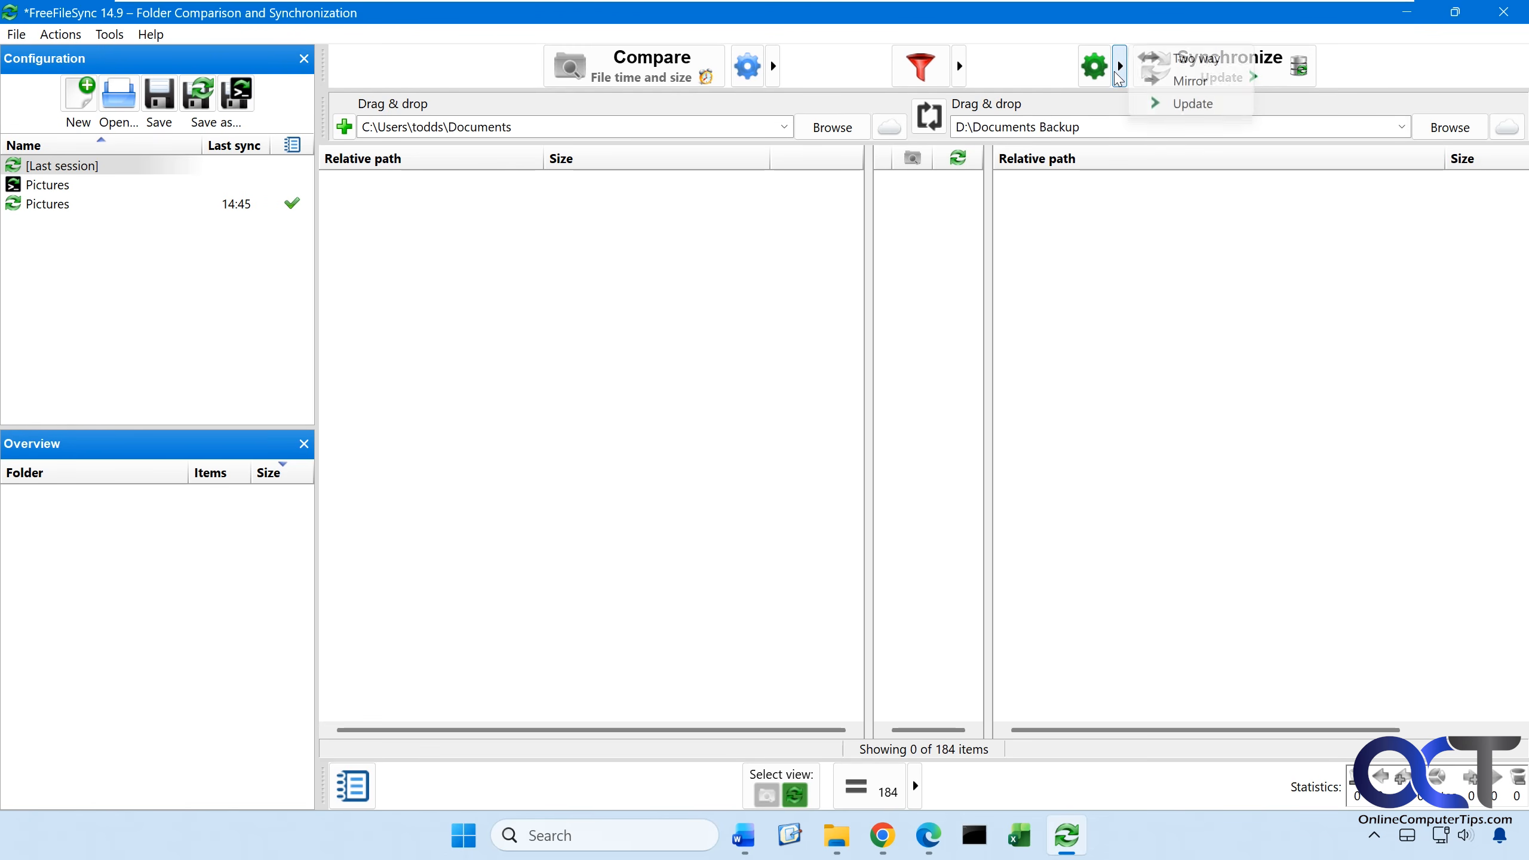
{"action": "left_click", "coordinate": [1103, 291]}
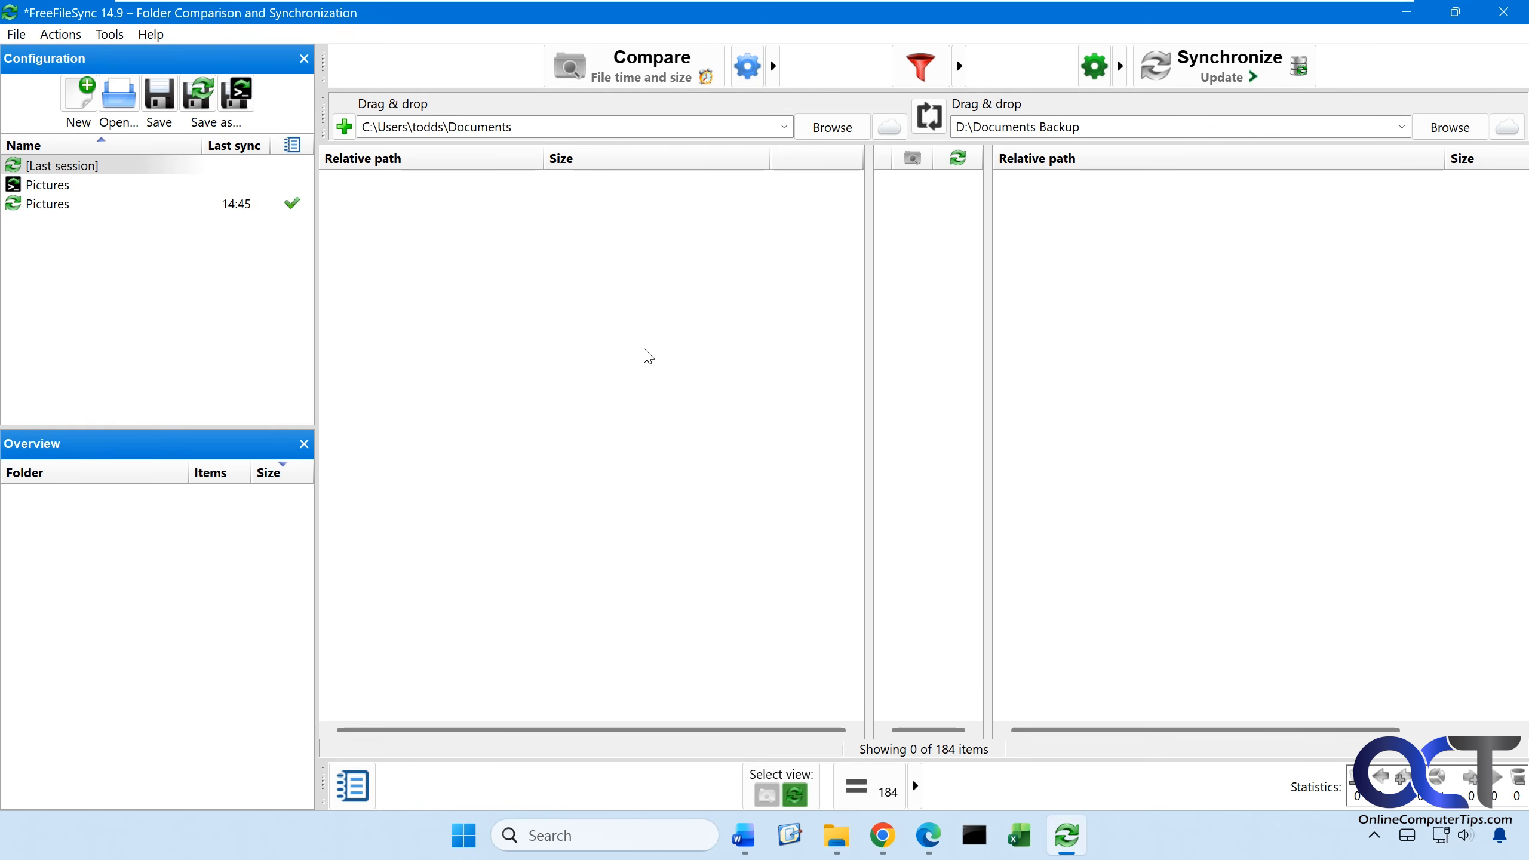
{"action": "left_click", "coordinate": [1503, 12]}
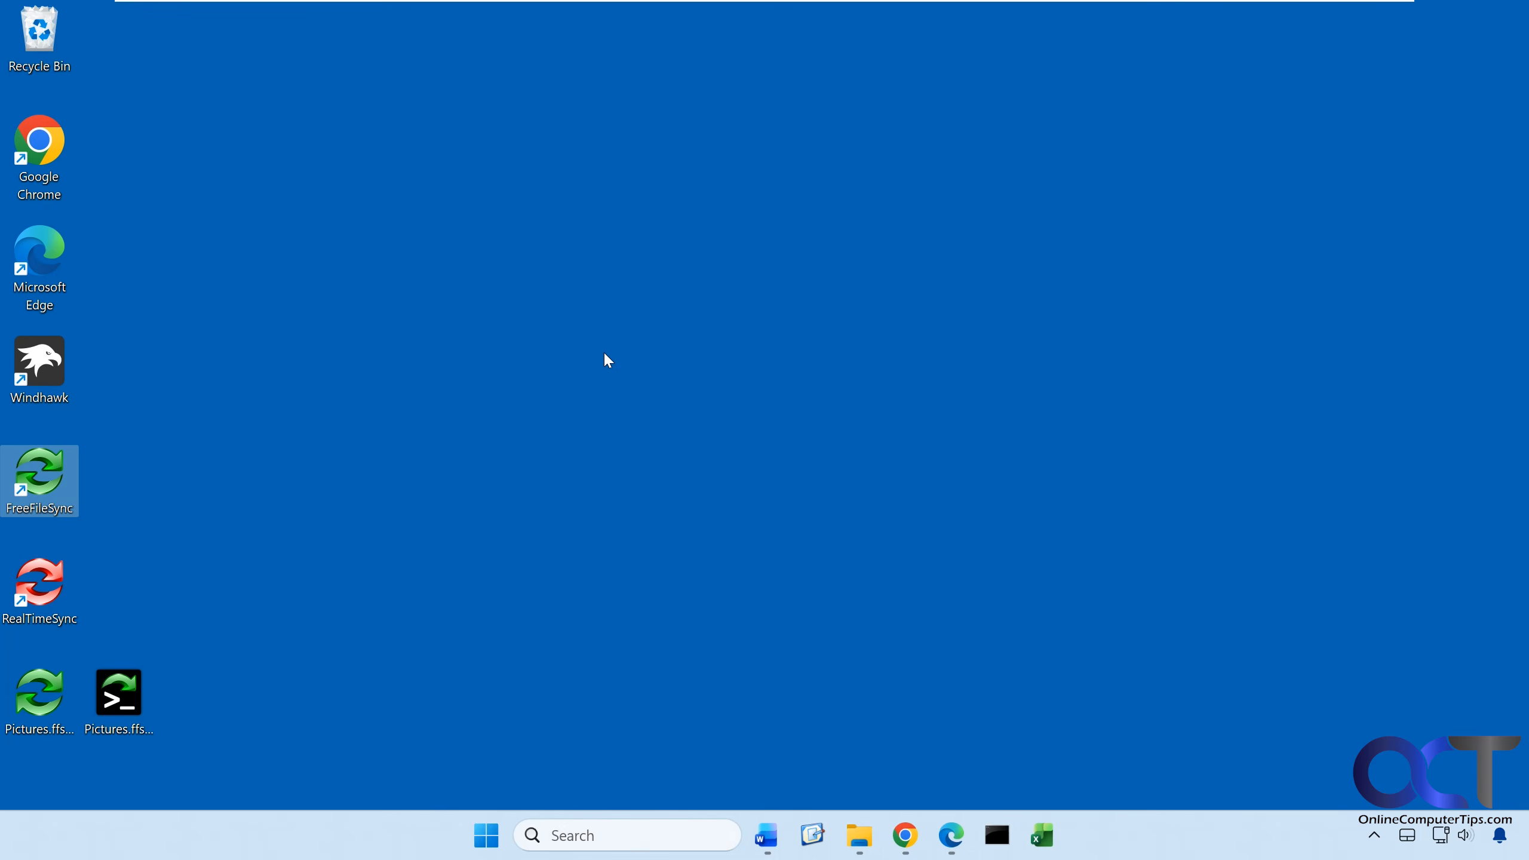
{"action": "double_click", "coordinate": [54, 585]}
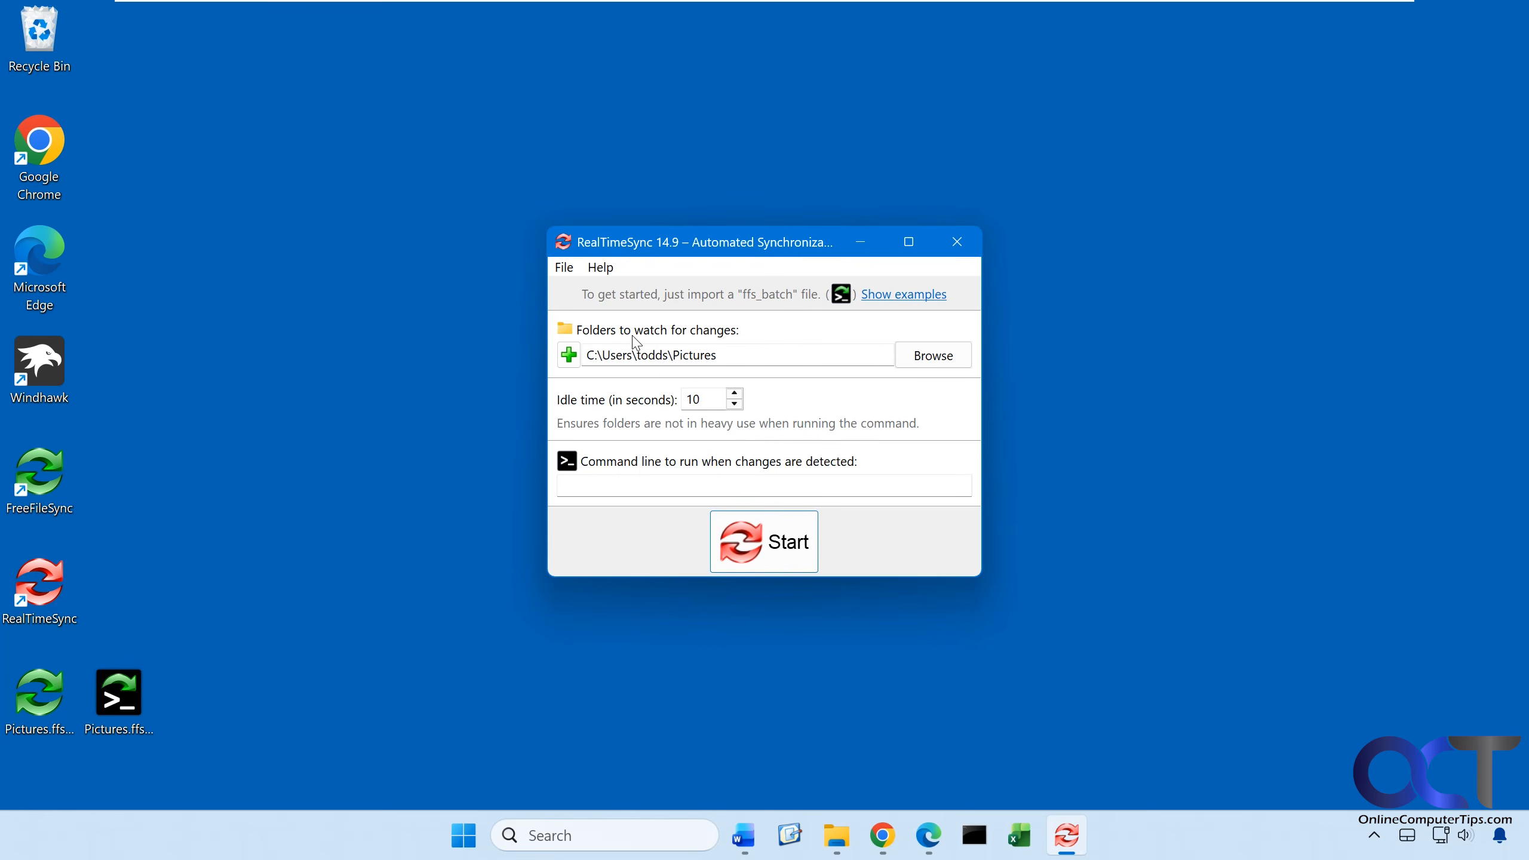
Step: View the contents of the Pictures folder in File Explorer and return to RealTimeSync
{"action": "left_click", "coordinate": [836, 835]}
{"action": "scroll", "coordinate": [412, 352], "scroll_direction": "up", "scroll_amount": 5}
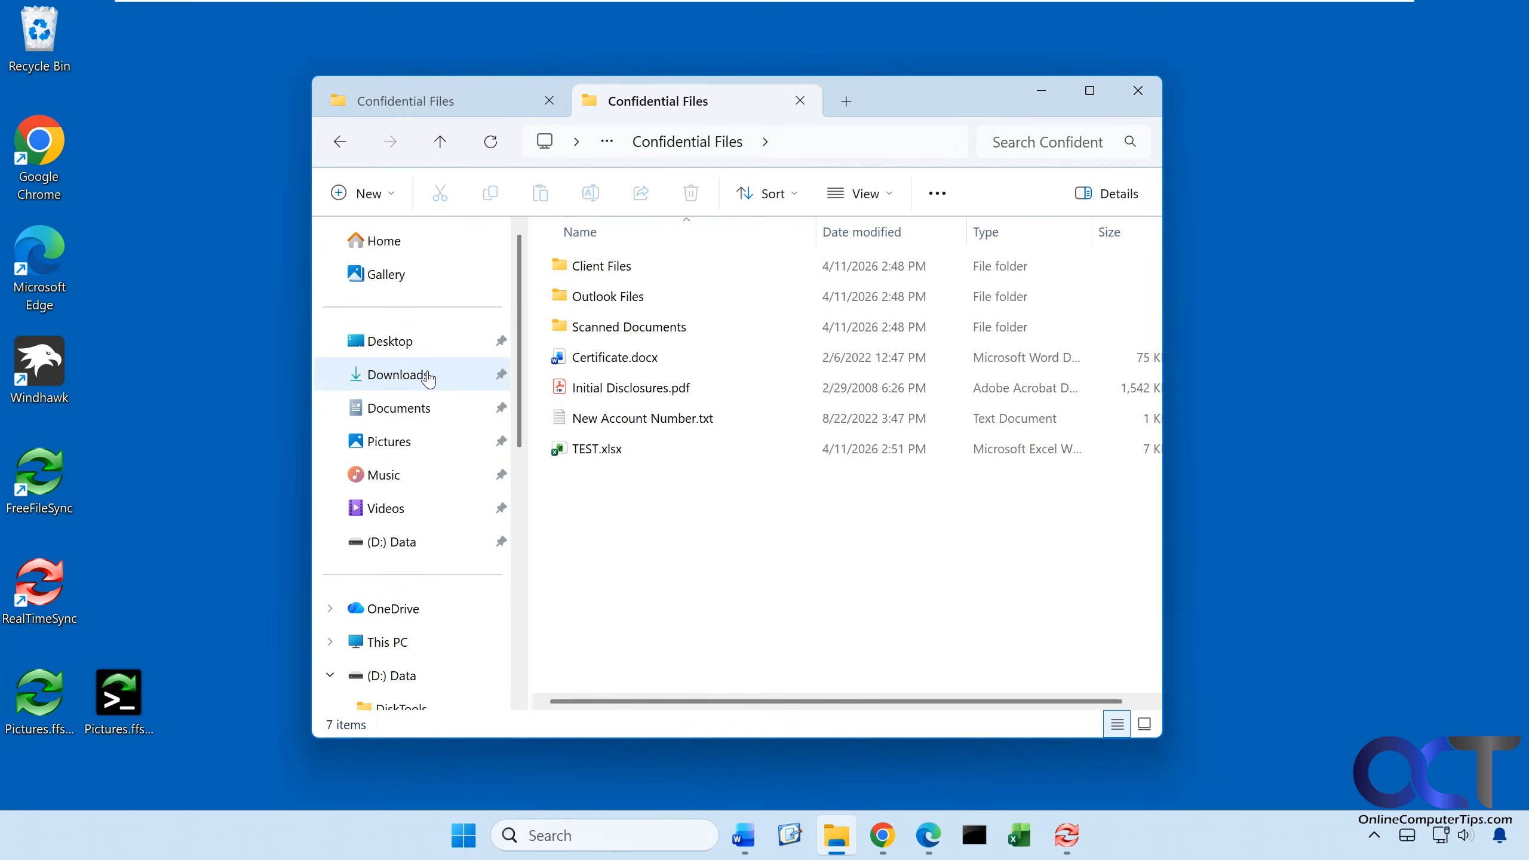
{"action": "left_click", "coordinate": [412, 441]}
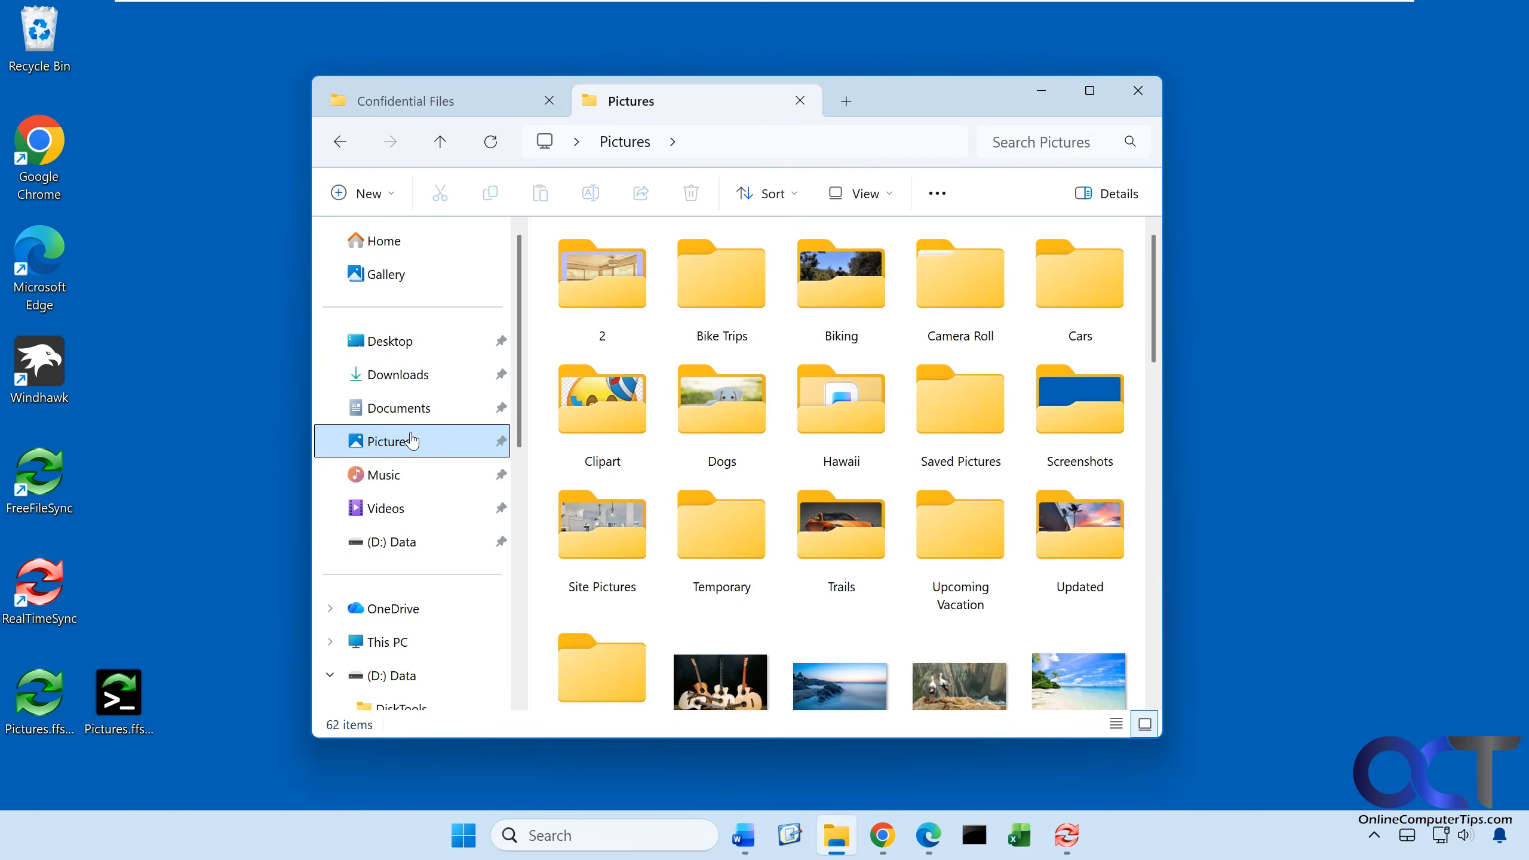
{"action": "left_click", "coordinate": [1039, 93]}
Step: Load the Pictures.ffs_batch file from the Desktop into RealTimeSync
{"action": "left_click", "coordinate": [566, 268]}
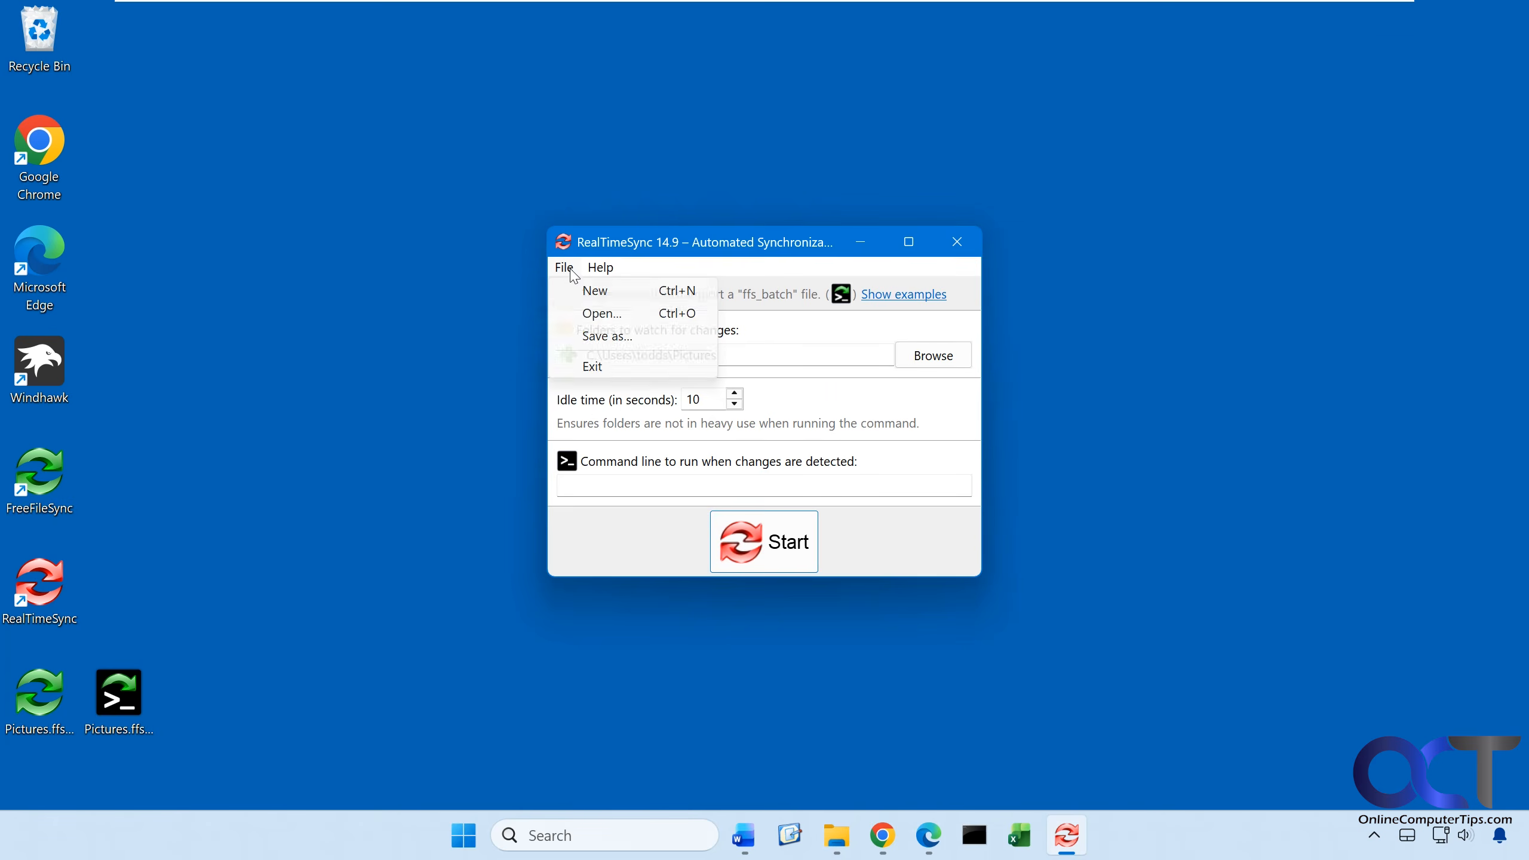
{"action": "left_click", "coordinate": [600, 313]}
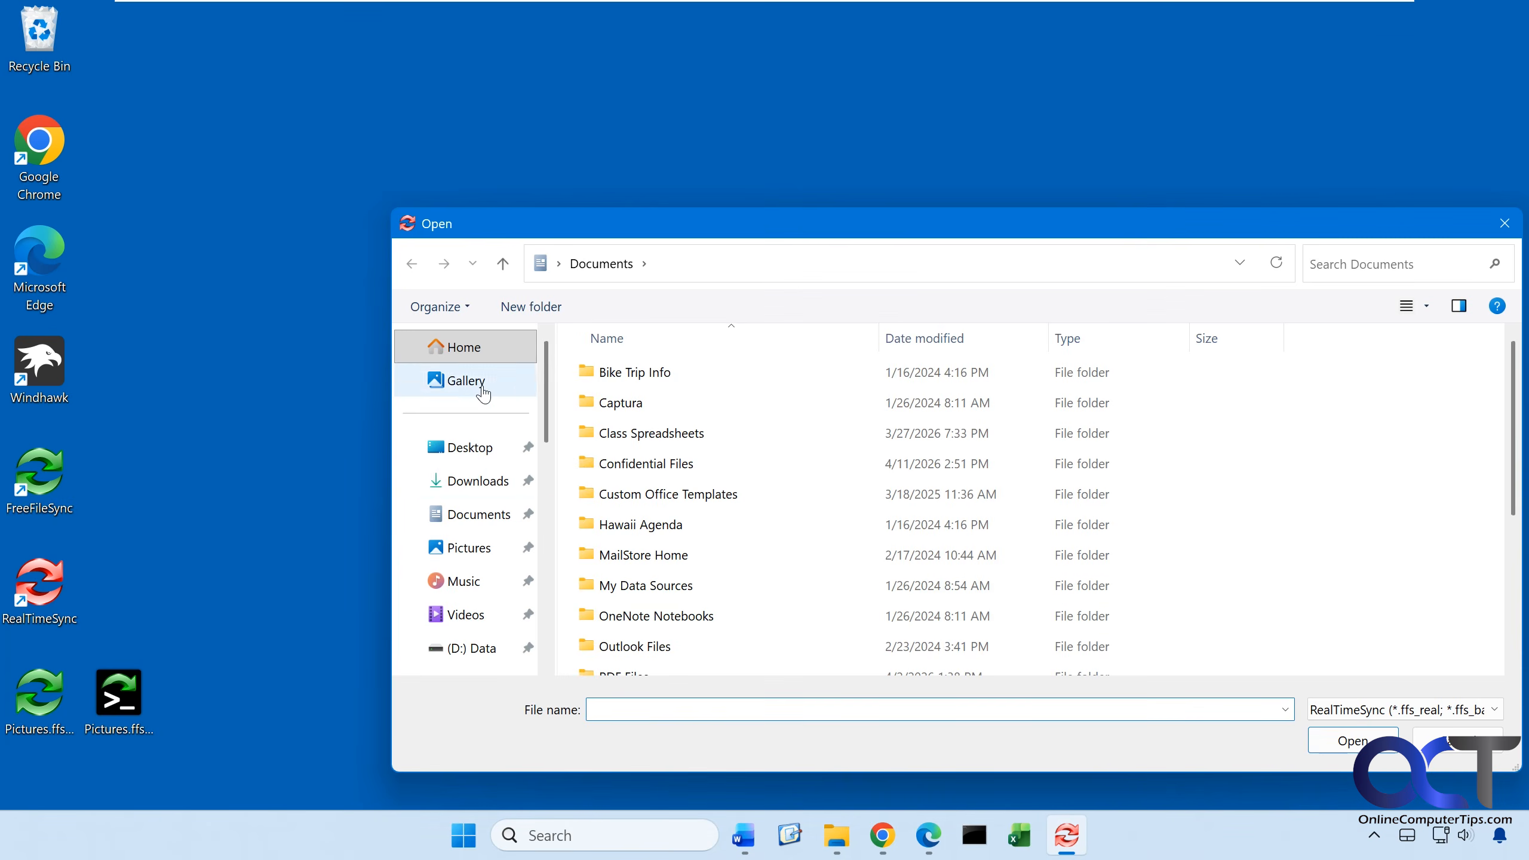
{"action": "left_click", "coordinate": [478, 446]}
{"action": "double_click", "coordinate": [614, 374]}
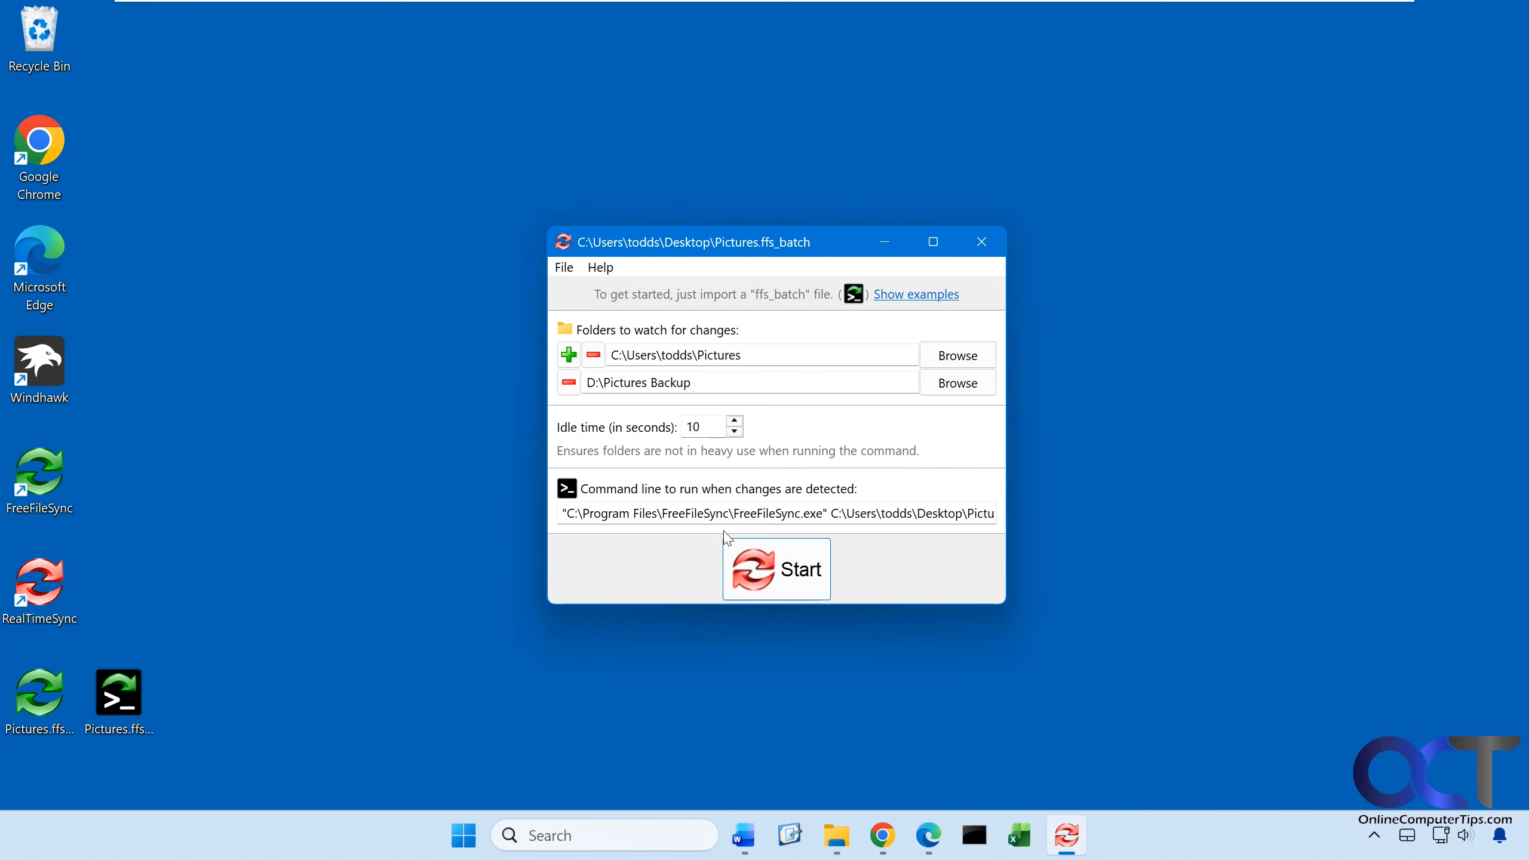
Step: Open Pictures.ffs_gui in FreeFileSync and review the options for saving it as a batch job without saving
{"action": "double_click", "coordinate": [51, 478]}
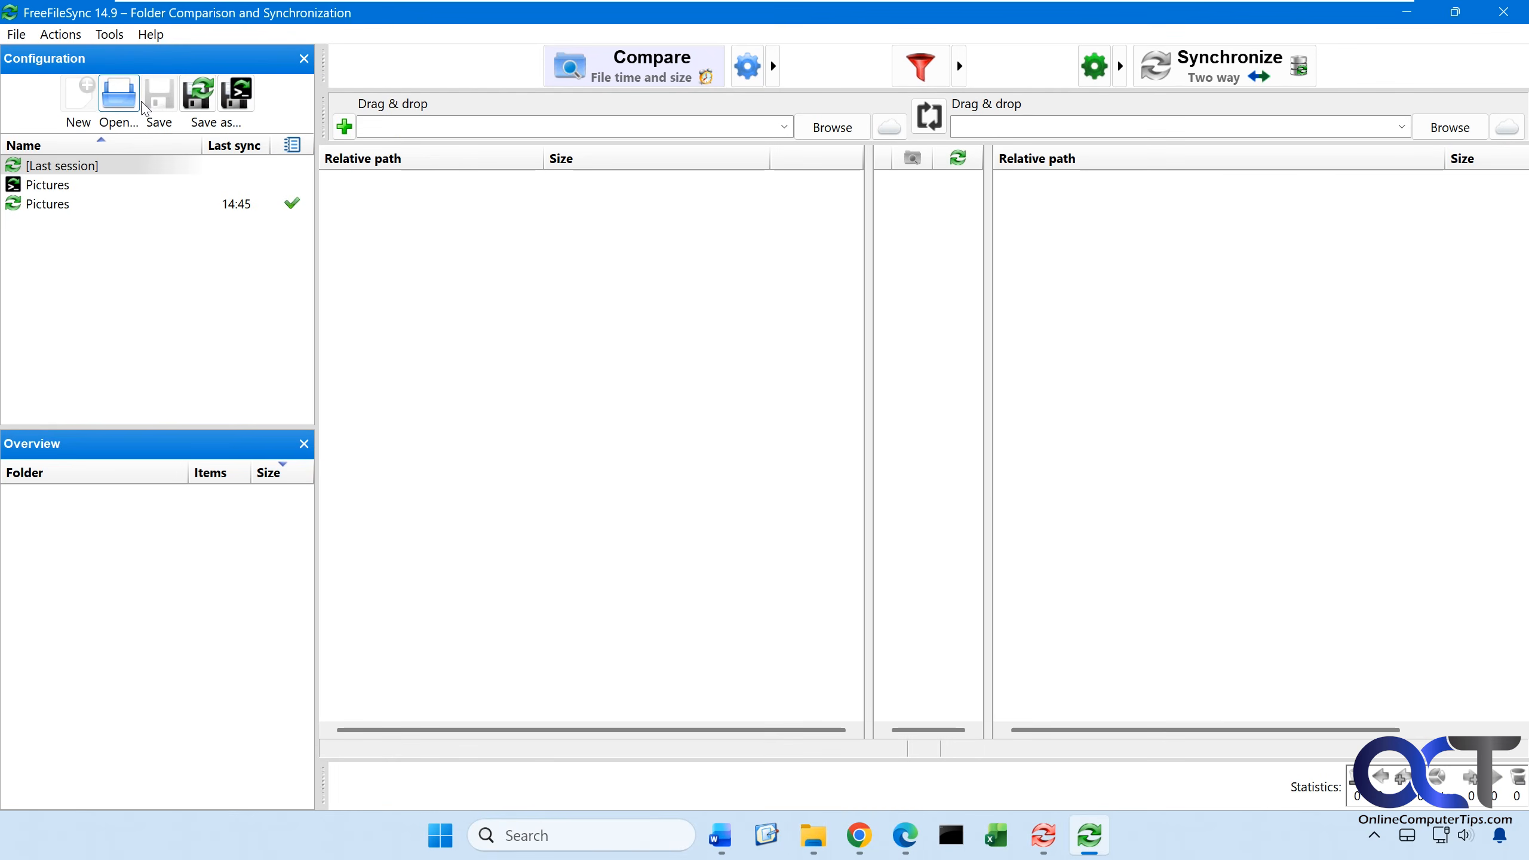
{"action": "left_click", "coordinate": [118, 96]}
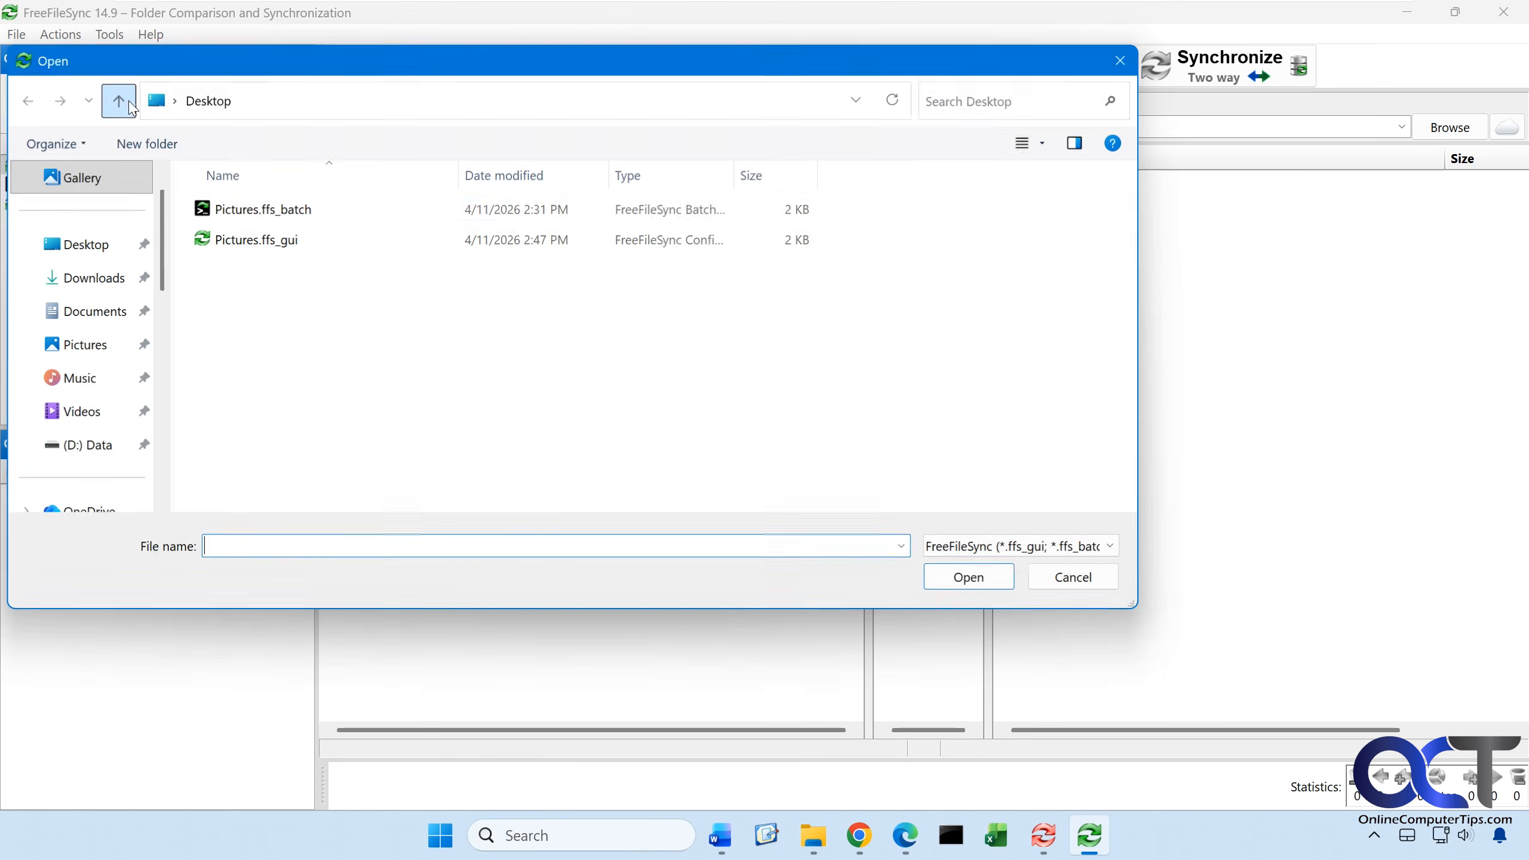
{"action": "double_click", "coordinate": [240, 248]}
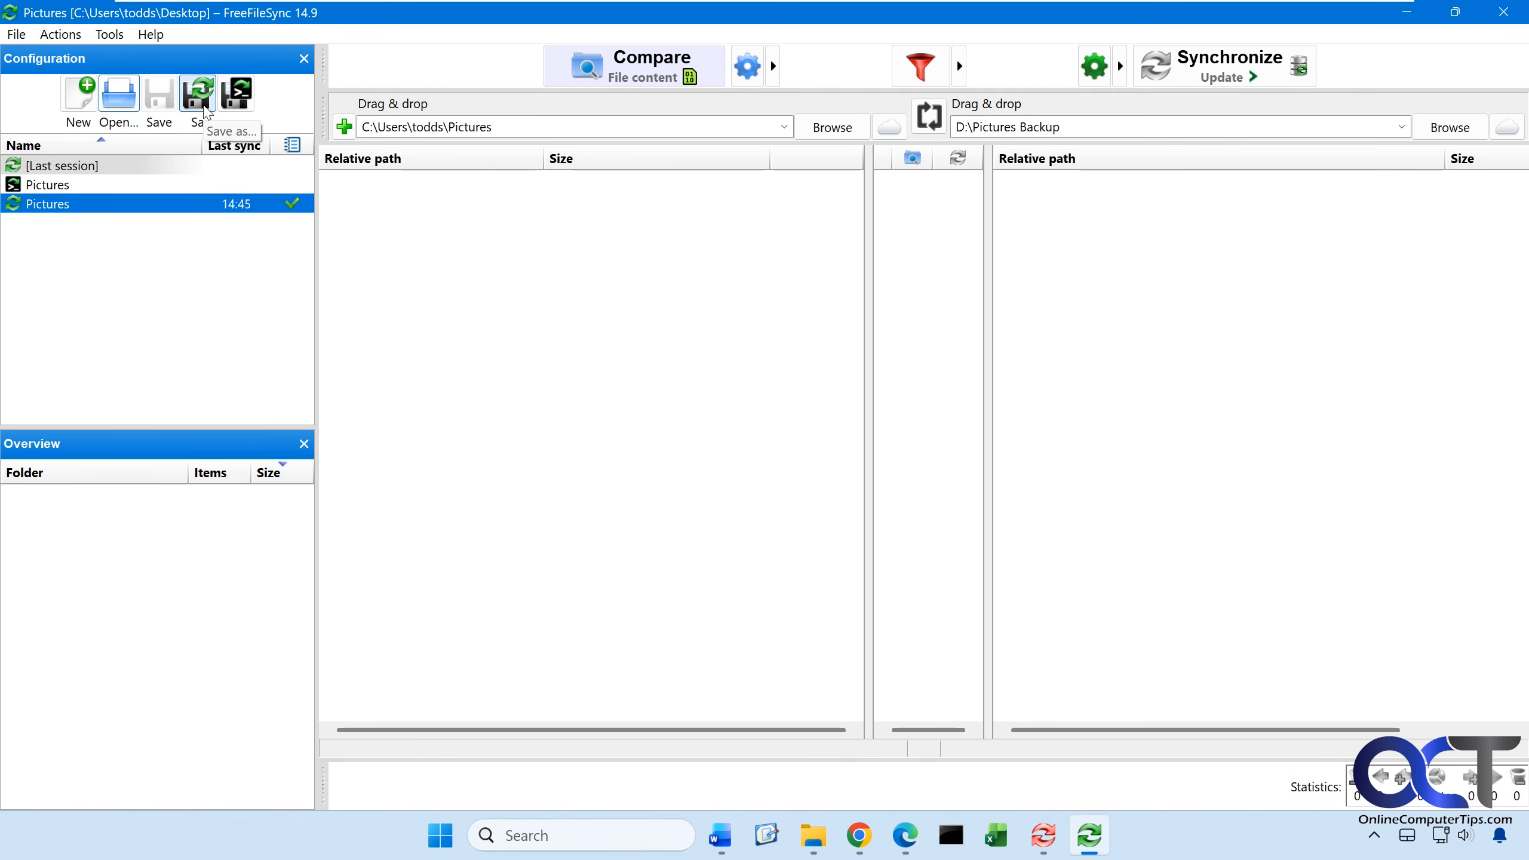
{"action": "left_click", "coordinate": [238, 96]}
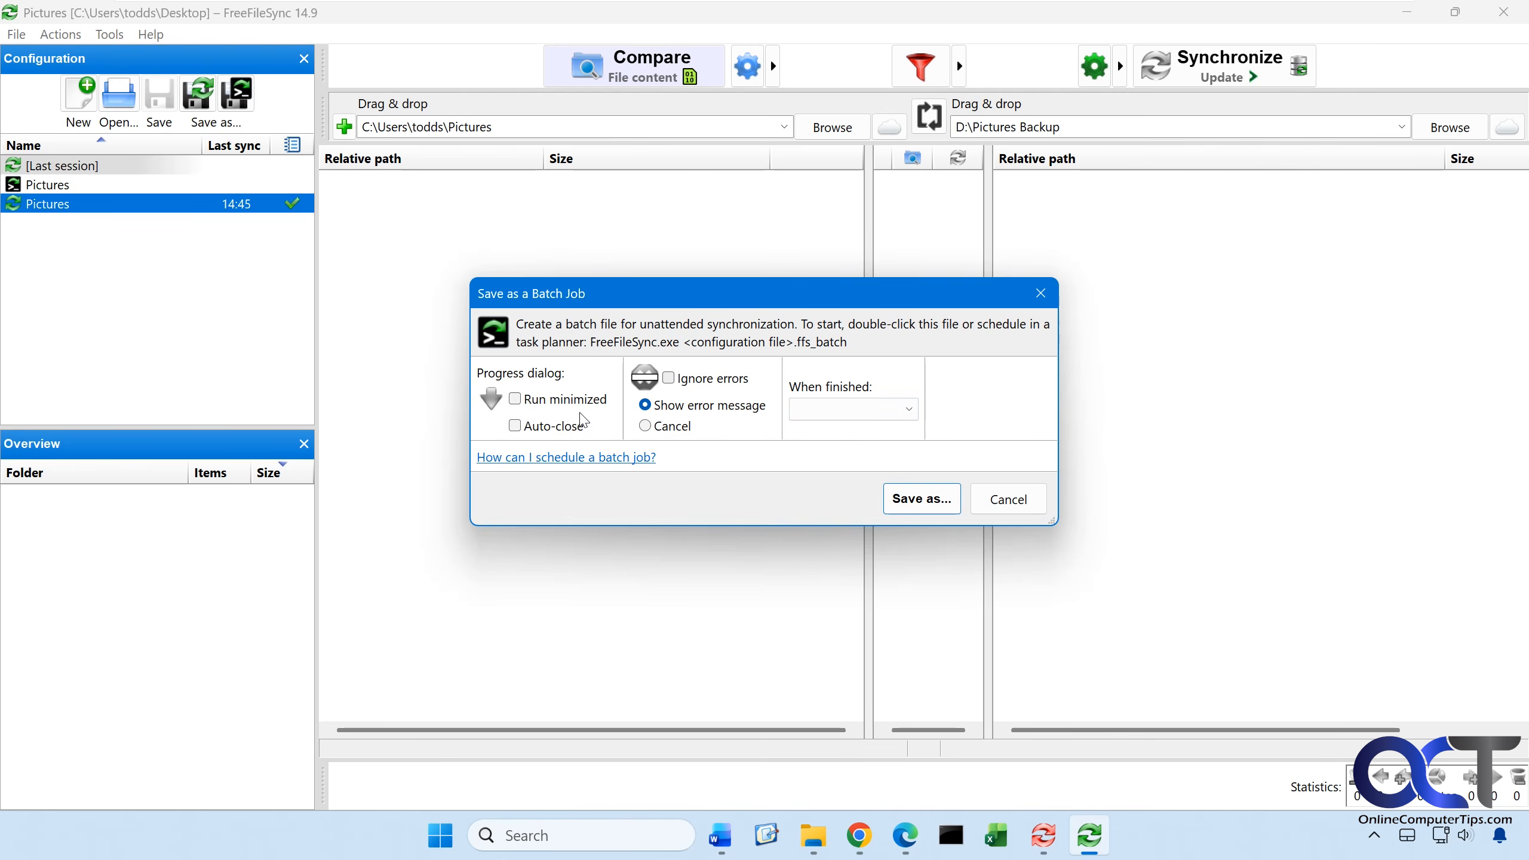
{"action": "left_click", "coordinate": [992, 491]}
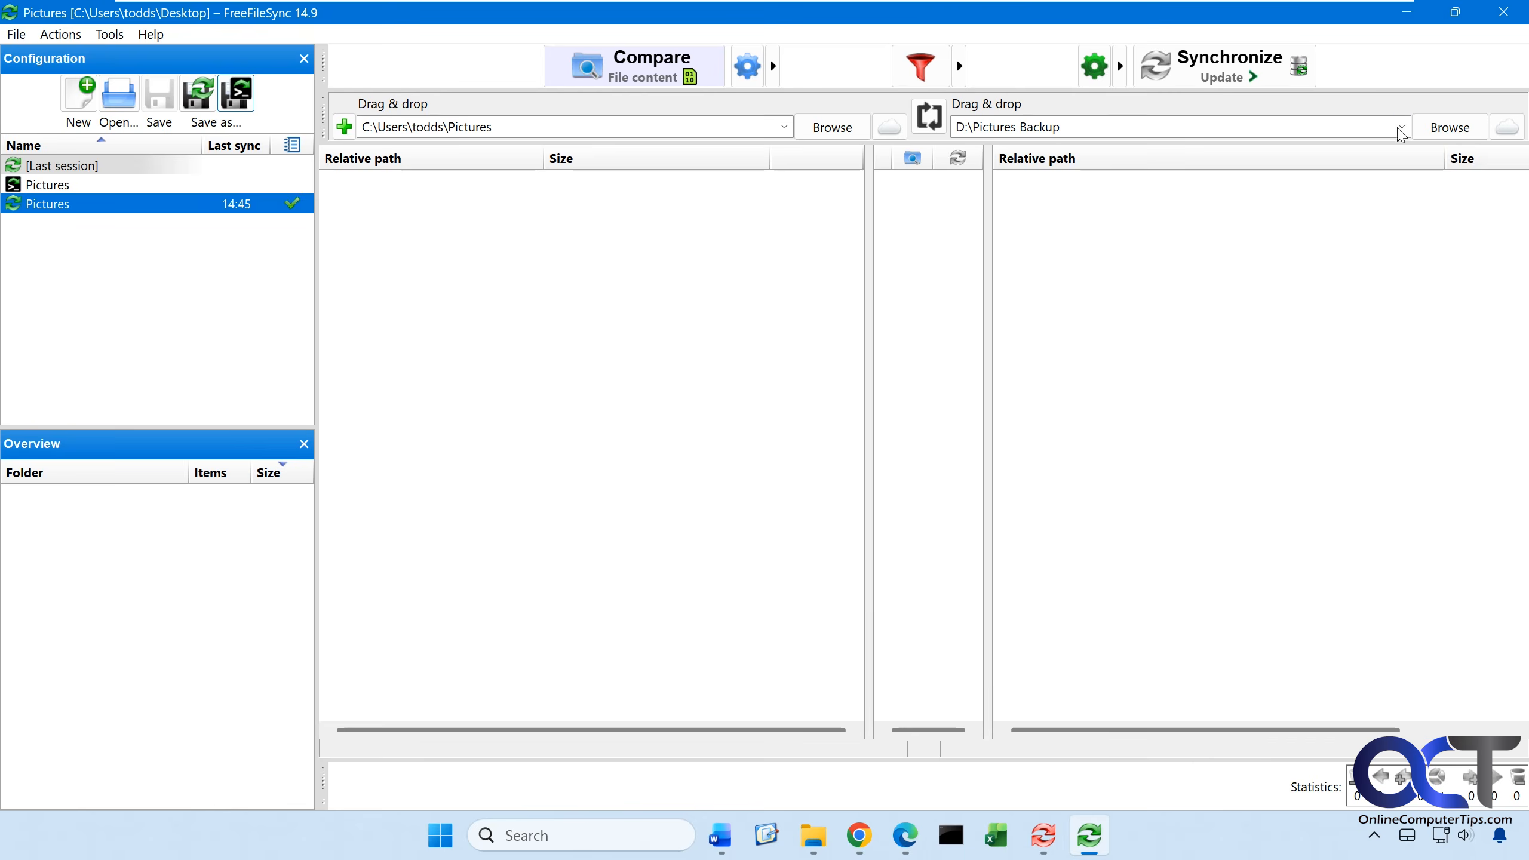
{"action": "left_click", "coordinate": [1421, 21]}
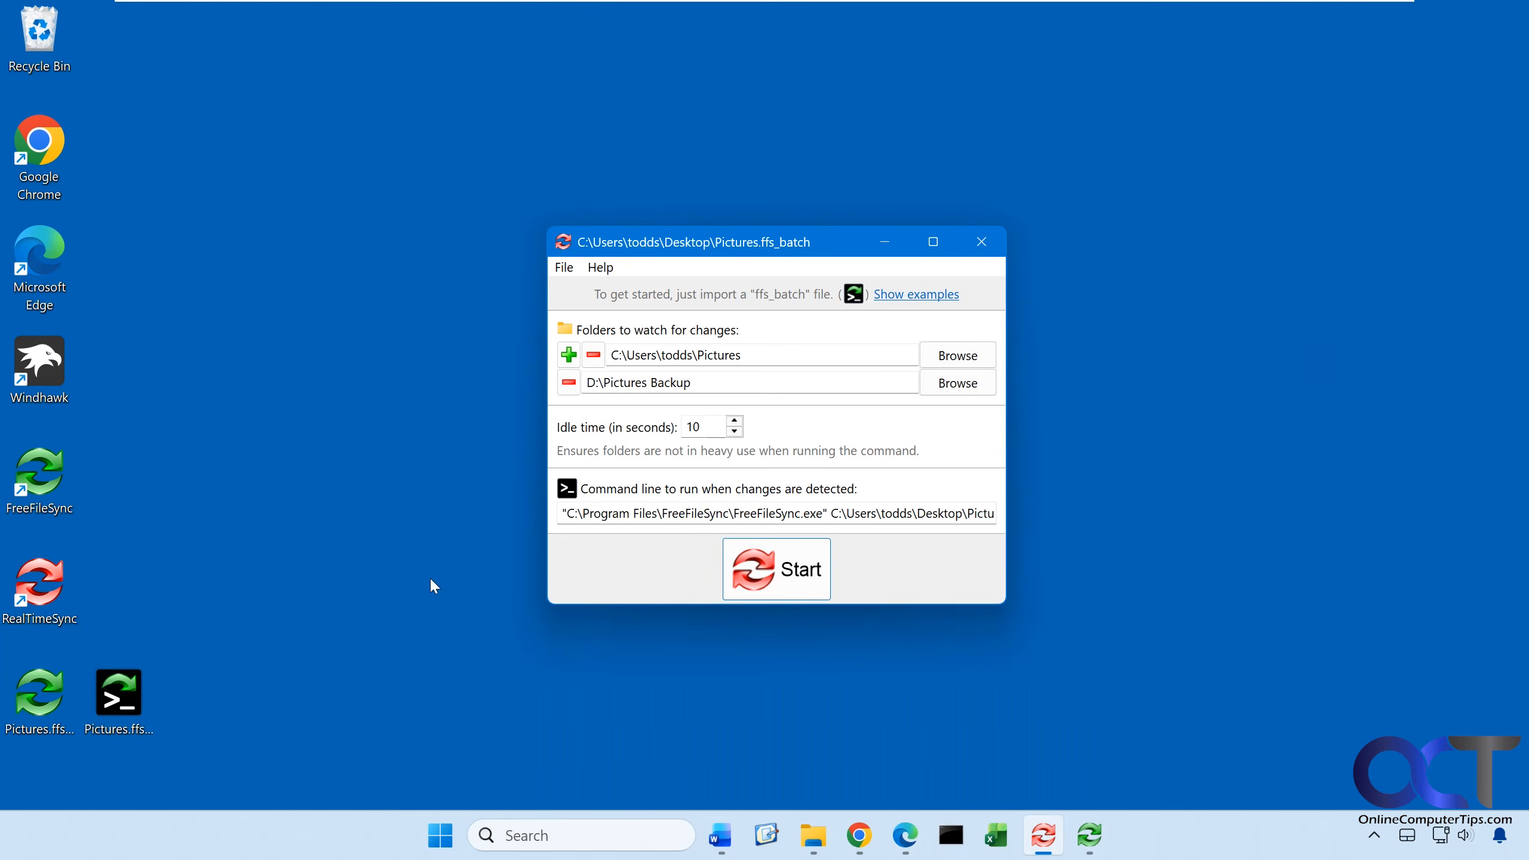
Step: Start RealTimeSync monitoring of the Pictures and D:\Pictures Backup folders with the Pictures.ffs_batch job
{"action": "left_click", "coordinate": [141, 701]}
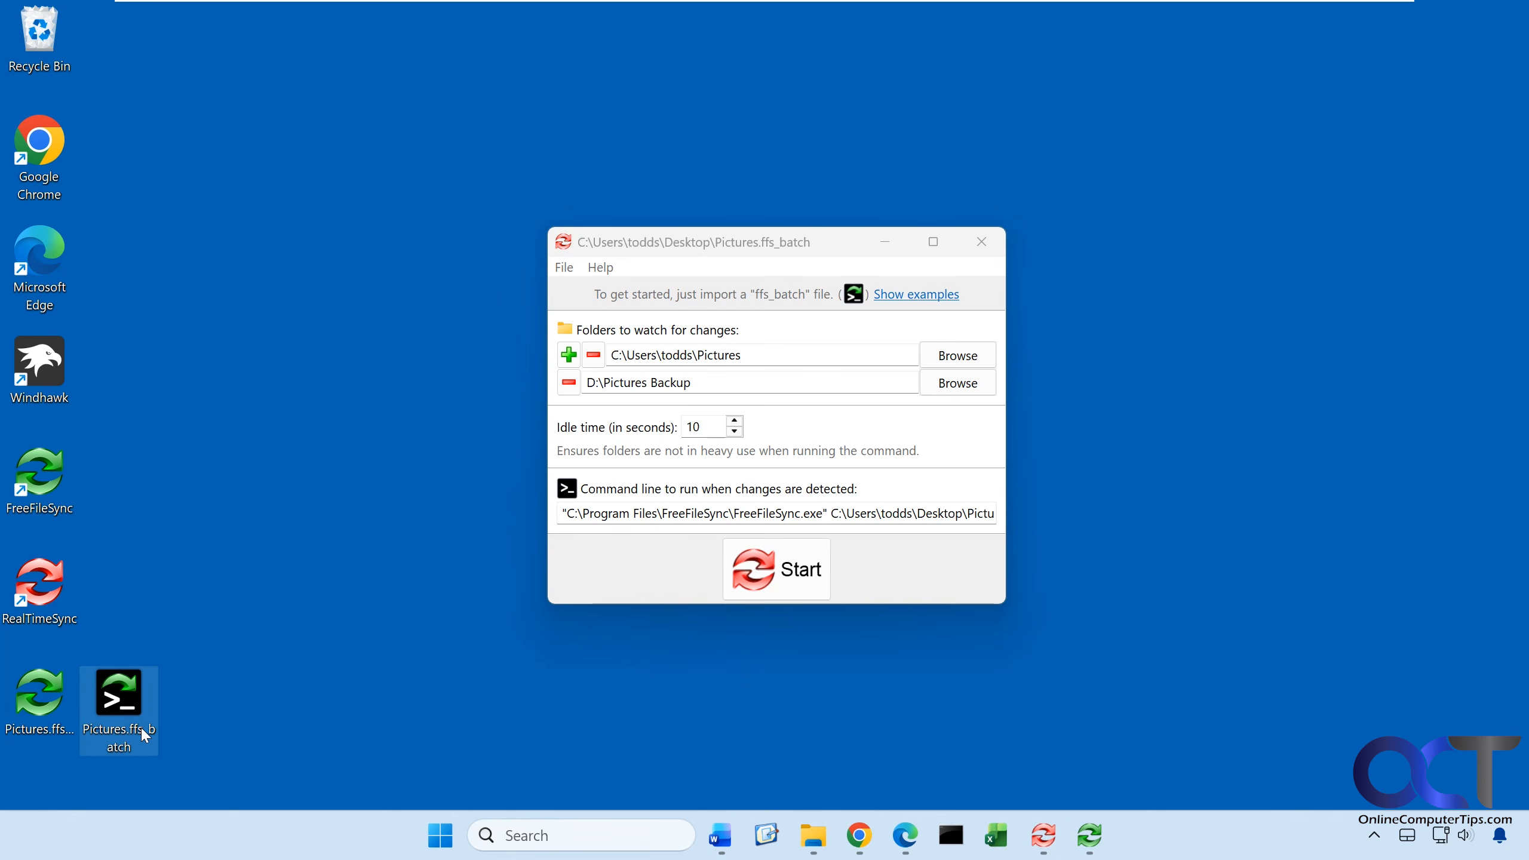
{"action": "left_click", "coordinate": [54, 706]}
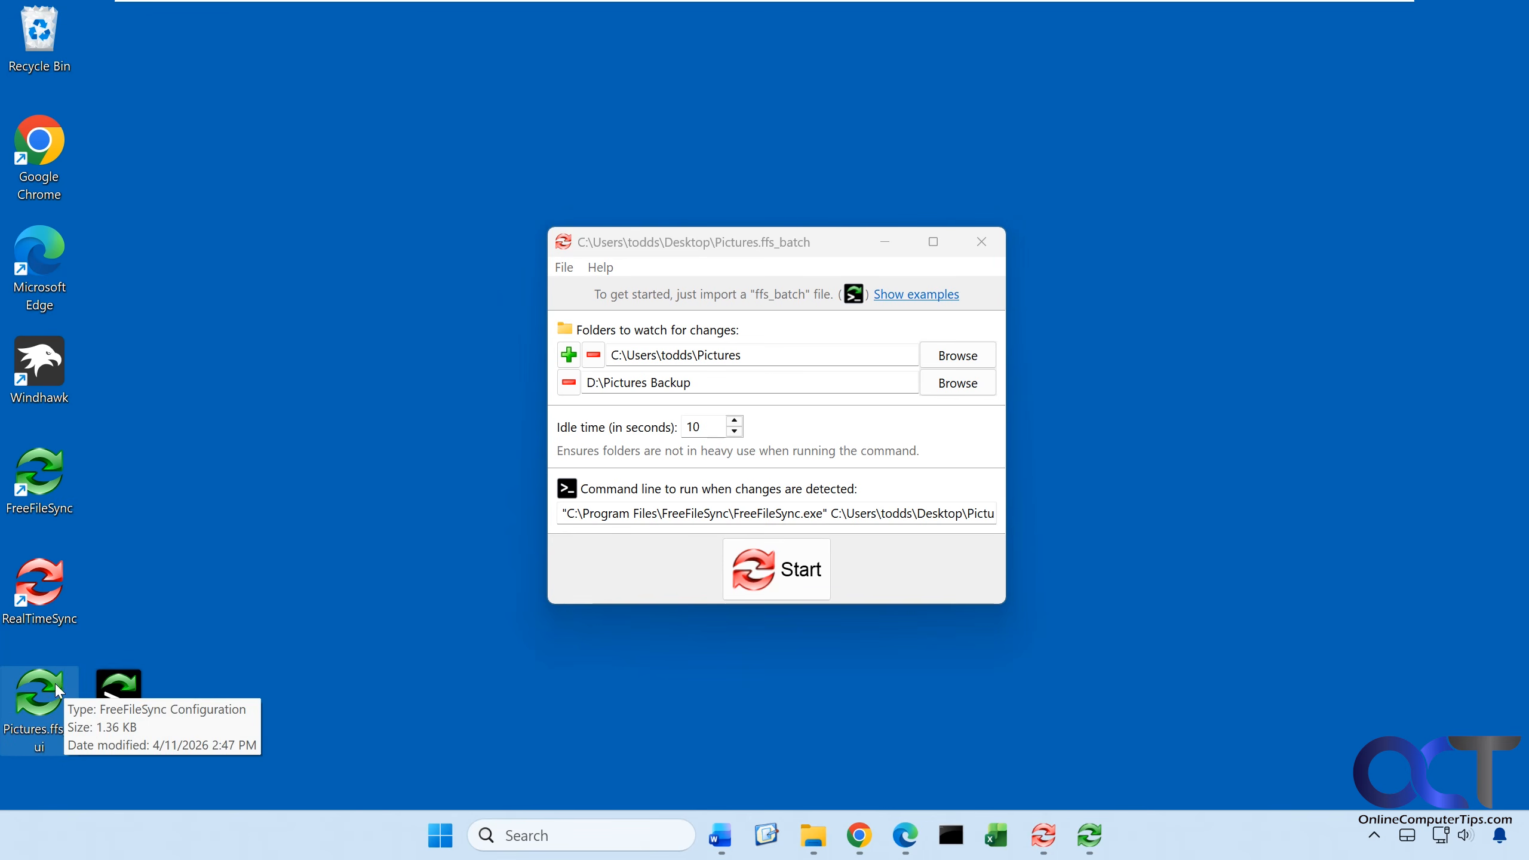
{"action": "left_click", "coordinate": [129, 713]}
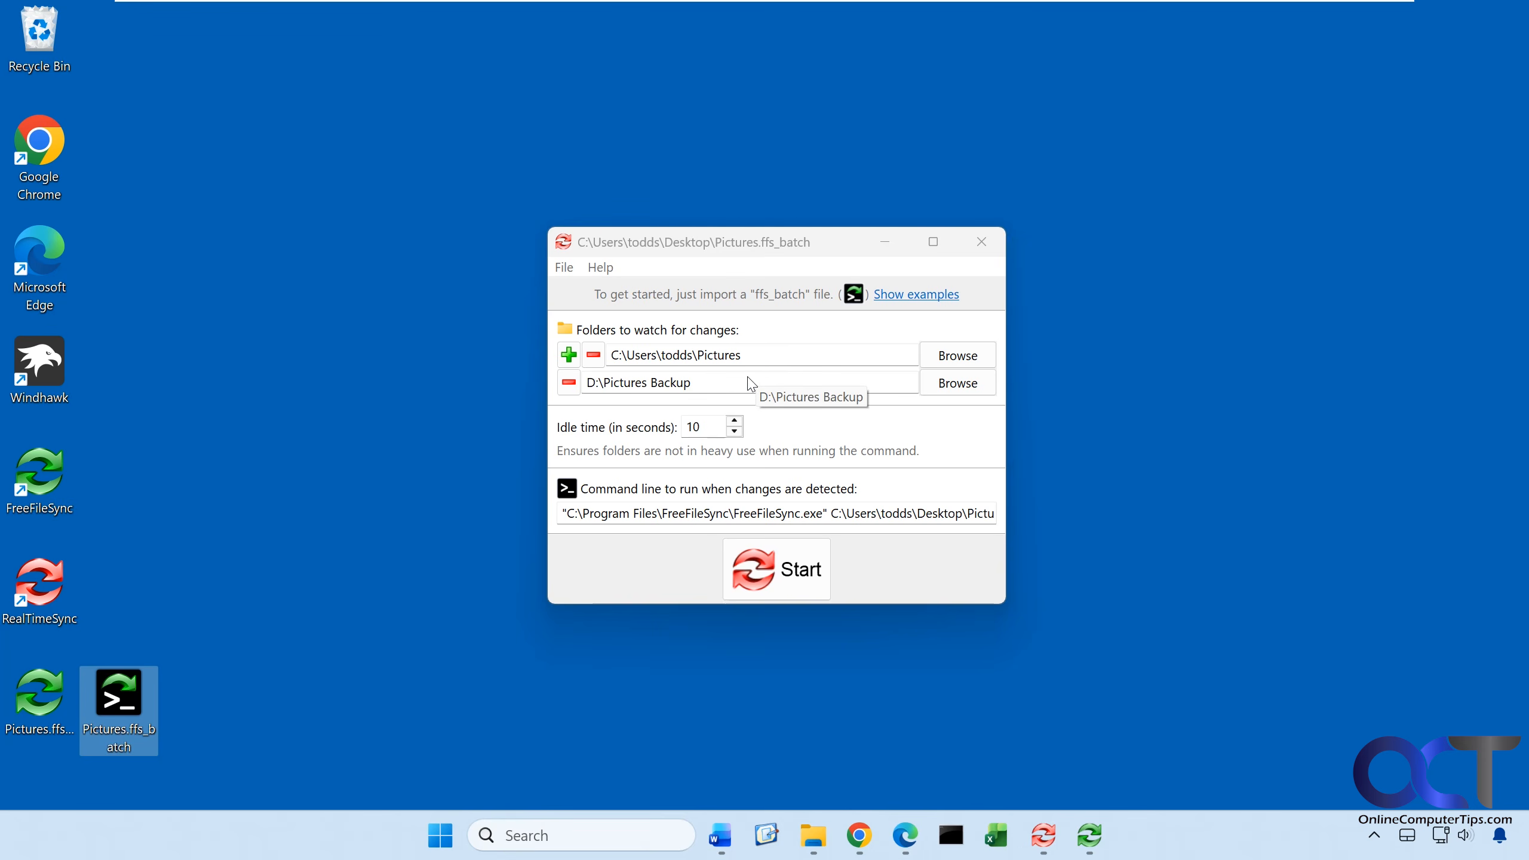
{"action": "left_click", "coordinate": [772, 569]}
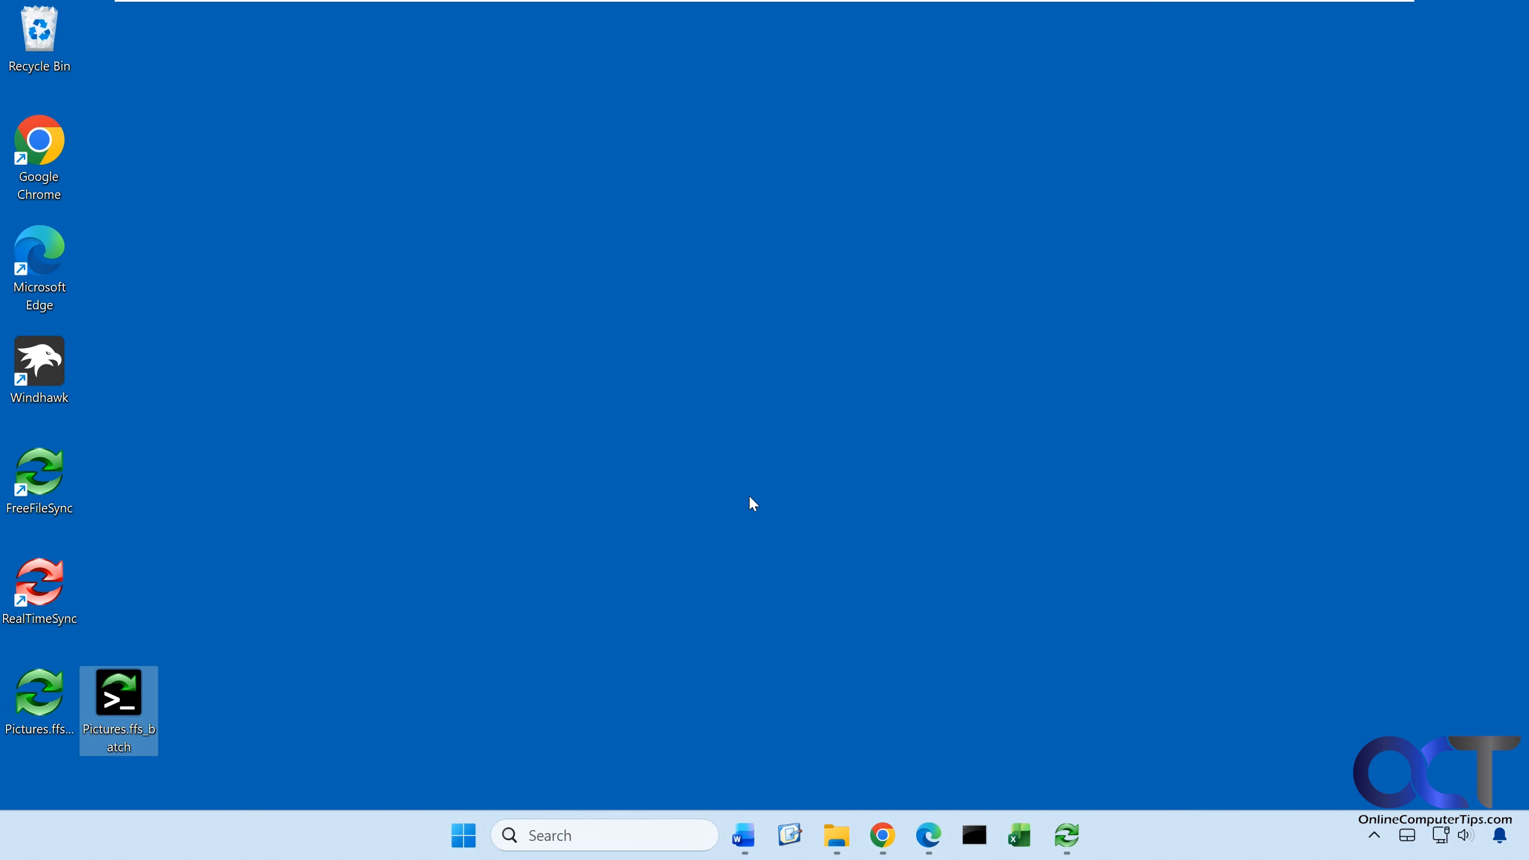
Step: Delete Winter.jpg from the Pictures folder in File Explorer, moving it to the Recycle Bin
{"action": "left_click", "coordinate": [836, 835]}
{"action": "scroll", "coordinate": [840, 572], "scroll_direction": "down", "scroll_amount": 15}
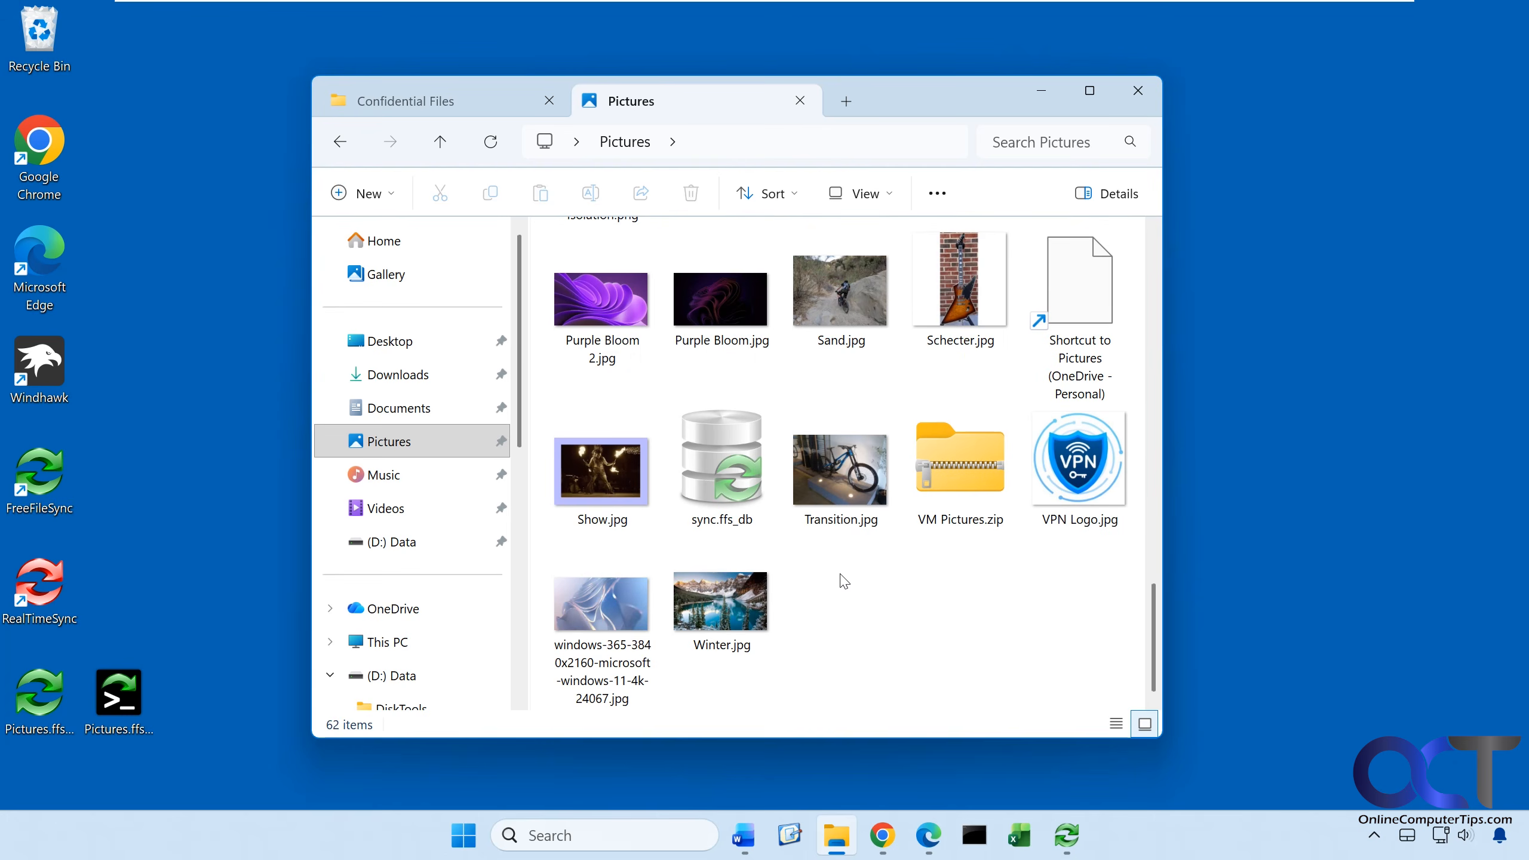
{"action": "left_click", "coordinate": [750, 602]}
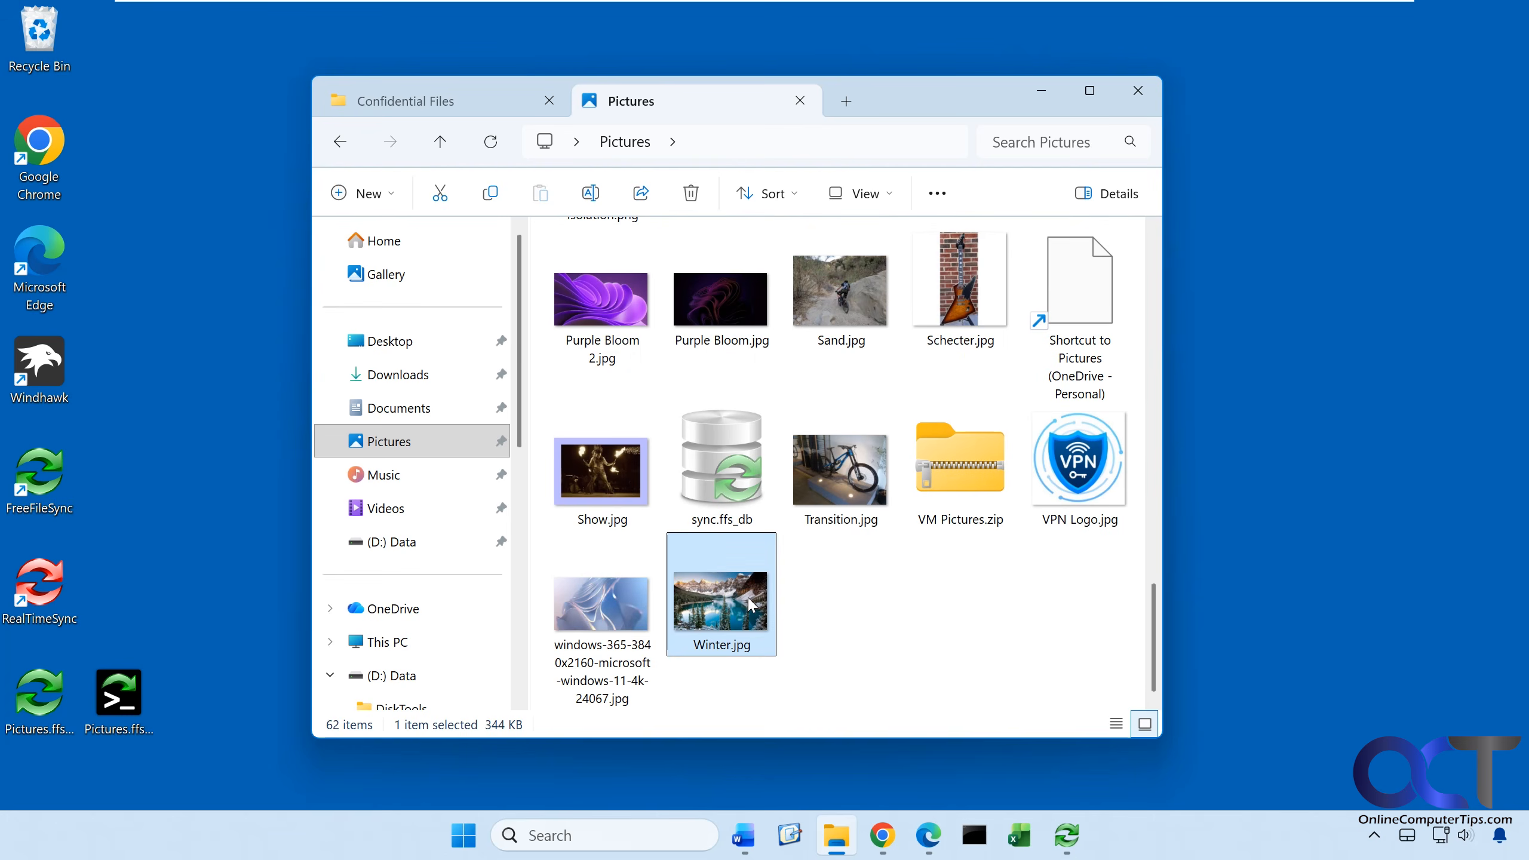
{"action": "left_click", "coordinate": [477, 104]}
{"action": "scroll", "coordinate": [407, 308], "scroll_direction": "up", "scroll_amount": 1}
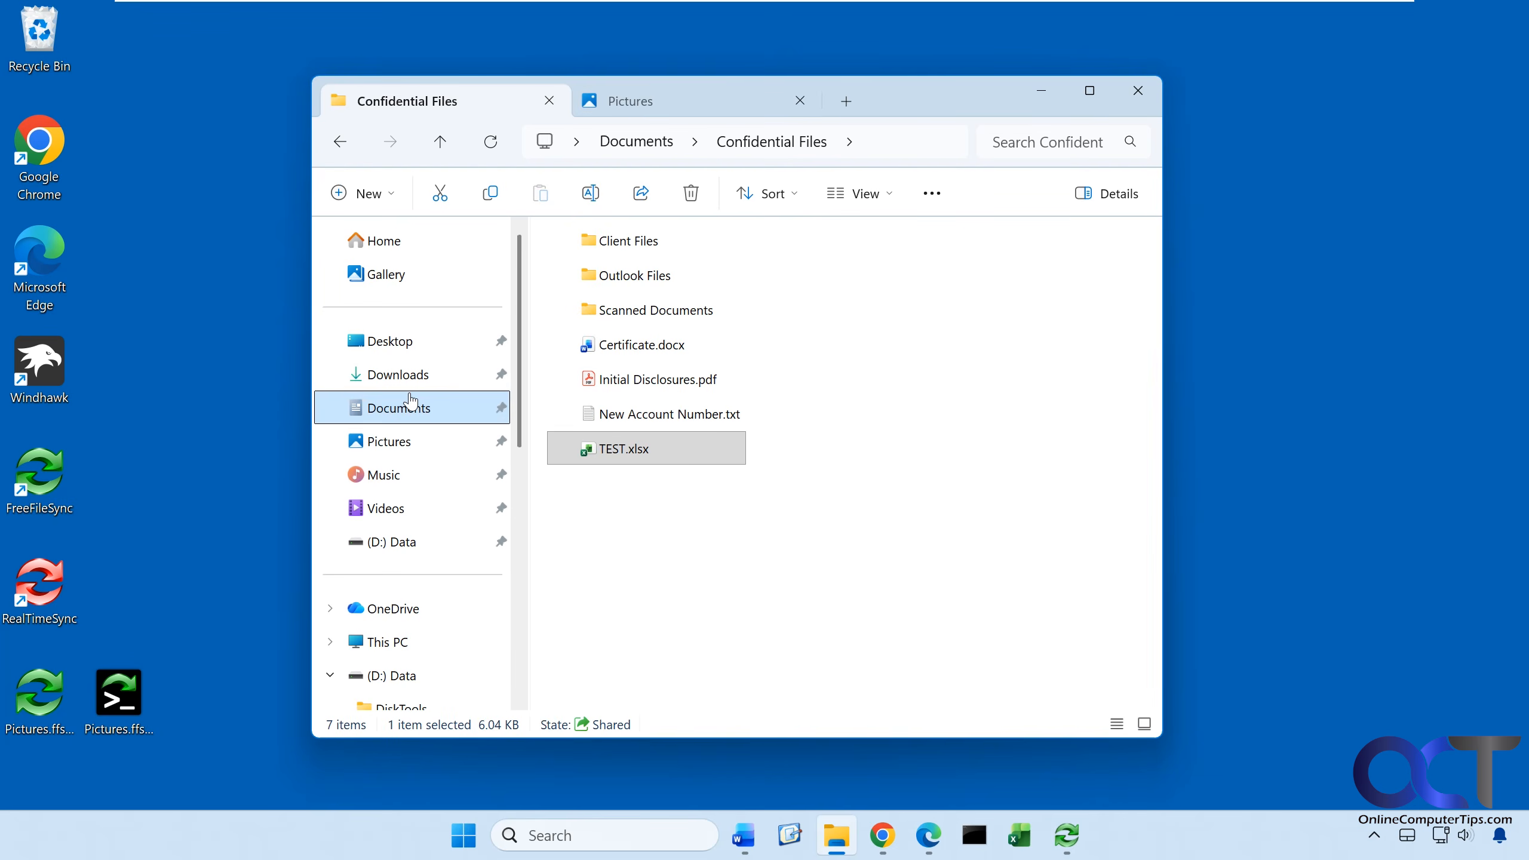
{"action": "left_click", "coordinate": [385, 442]}
{"action": "scroll", "coordinate": [701, 489], "scroll_direction": "down", "scroll_amount": 2}
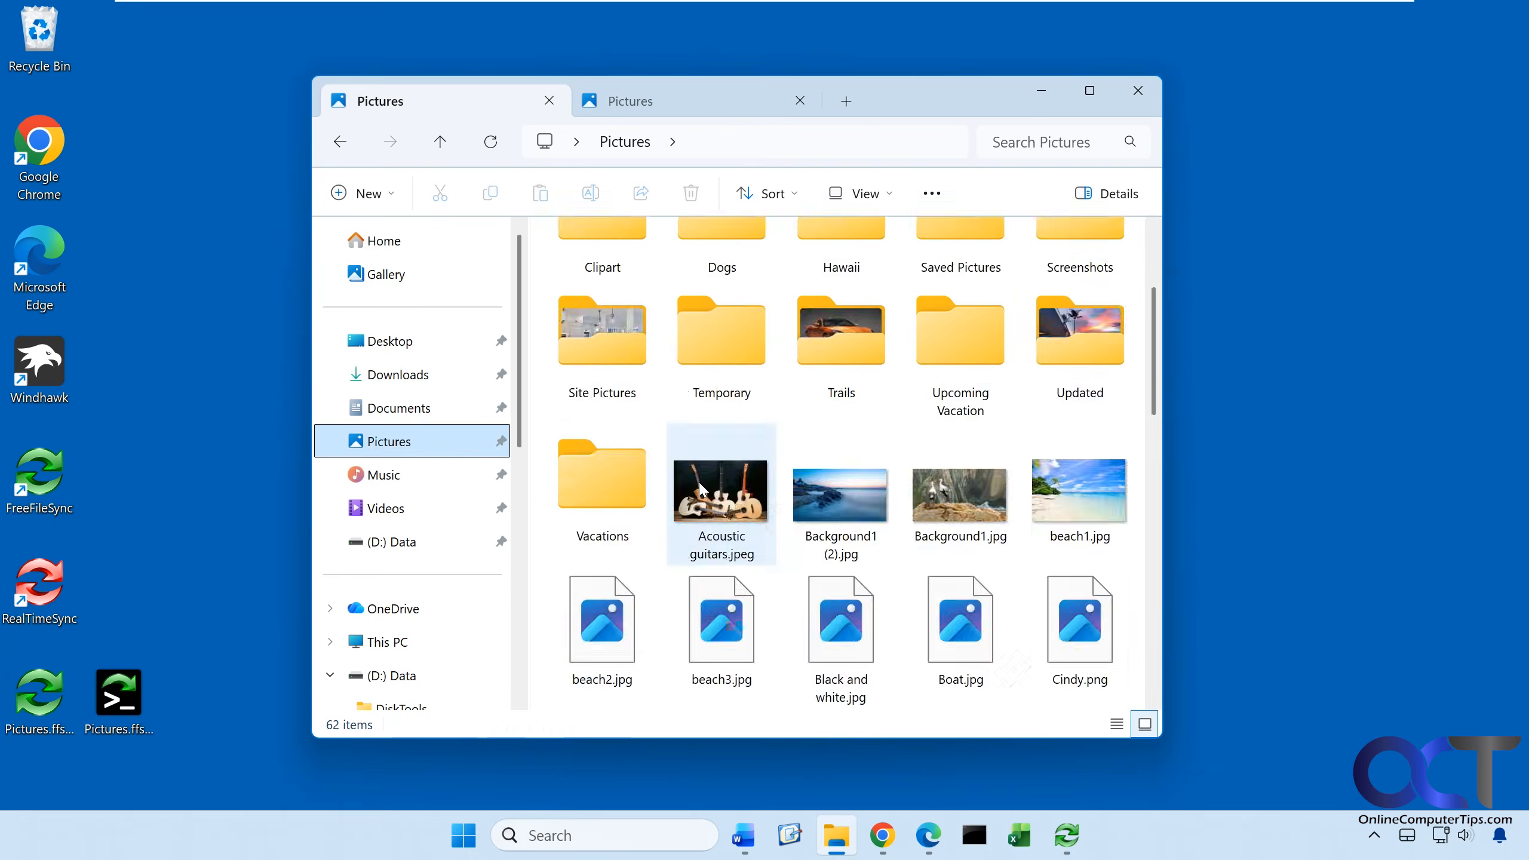
{"action": "scroll", "coordinate": [701, 489], "scroll_direction": "down", "scroll_amount": 8}
{"action": "left_click", "coordinate": [738, 607]}
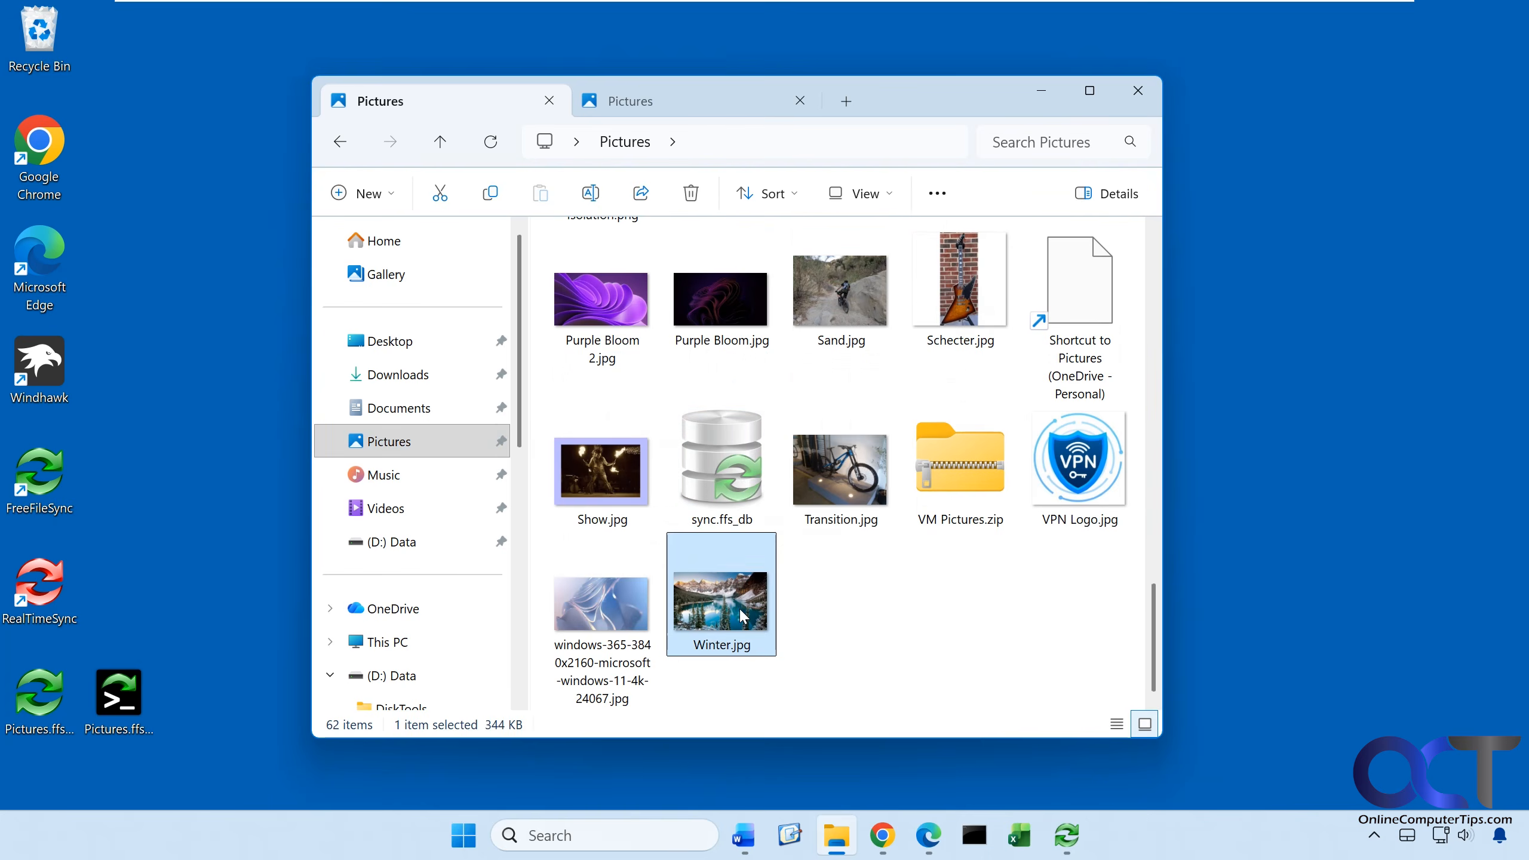
{"action": "key", "text": "Delete"}
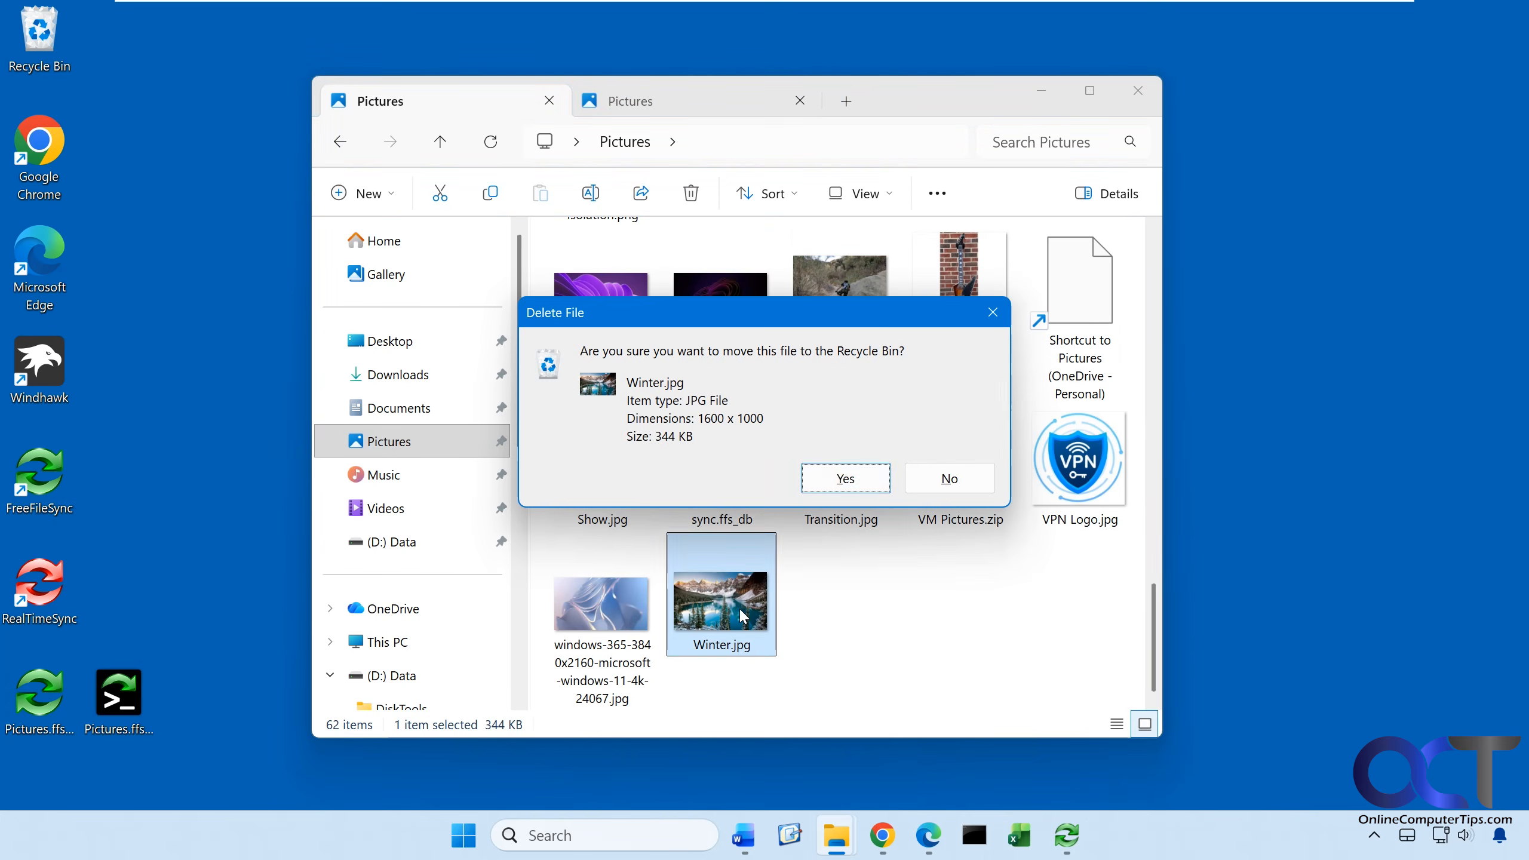
{"action": "left_click", "coordinate": [842, 478]}
Step: Create a new folder named Sync Test in the Pictures folder
{"action": "right_click", "coordinate": [788, 621]}
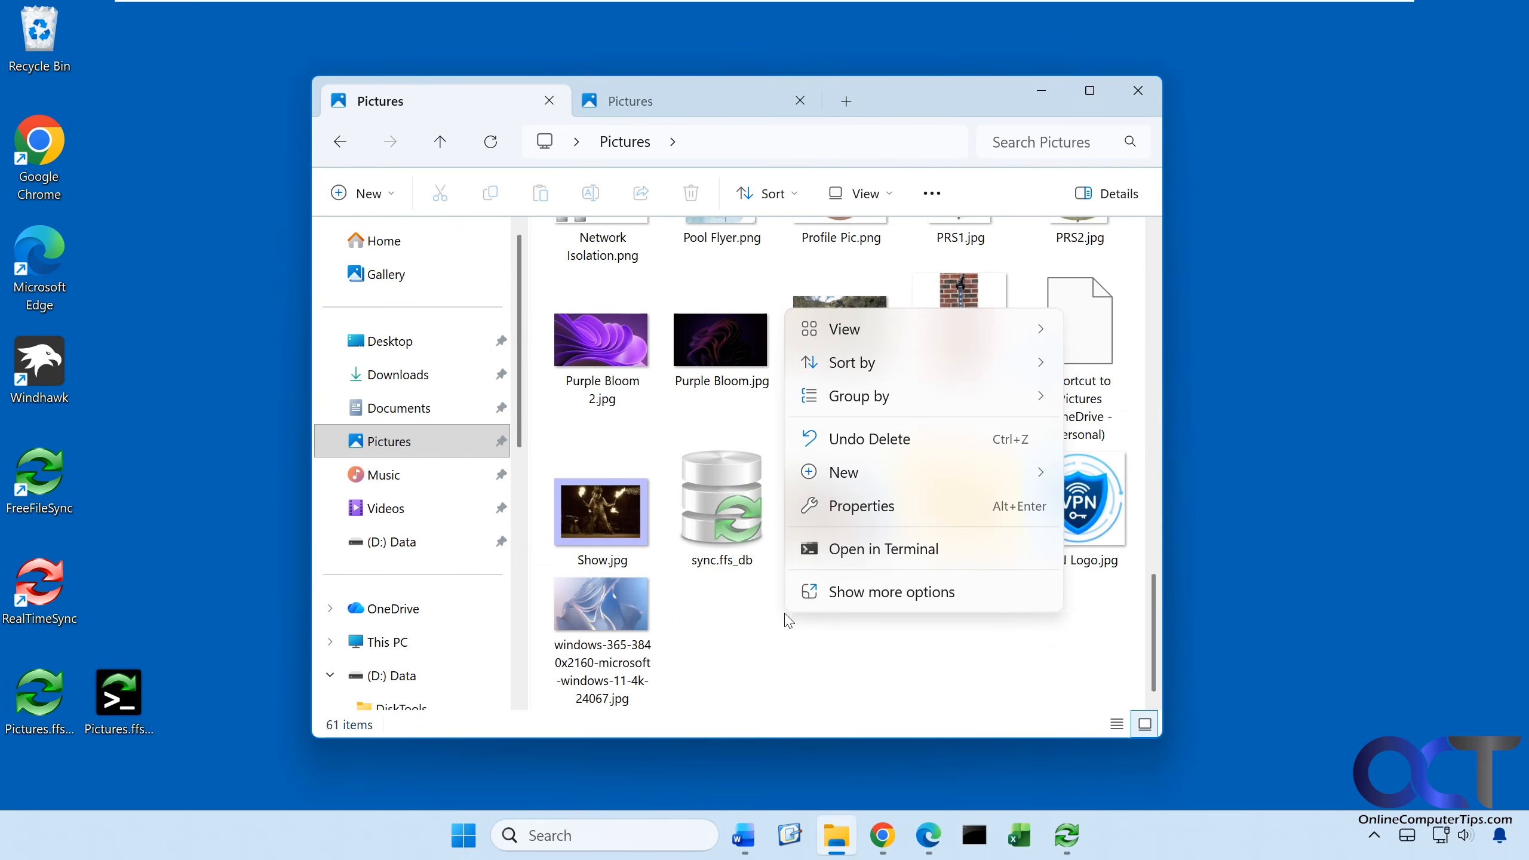
{"action": "mouse_move", "coordinate": [991, 486]}
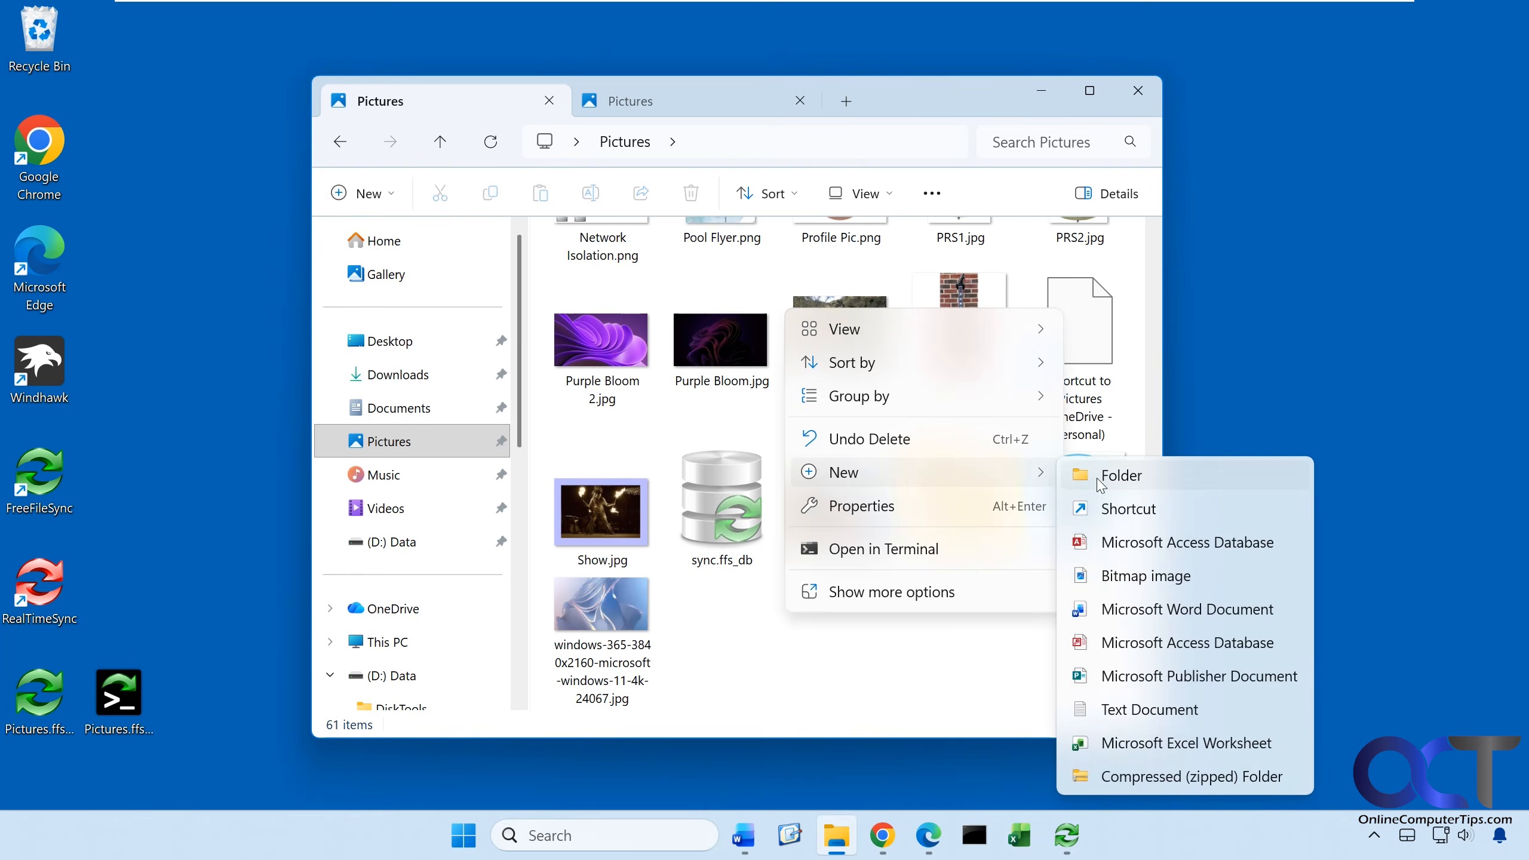
{"action": "left_click", "coordinate": [1121, 476]}
{"action": "type", "text": "Sy"}
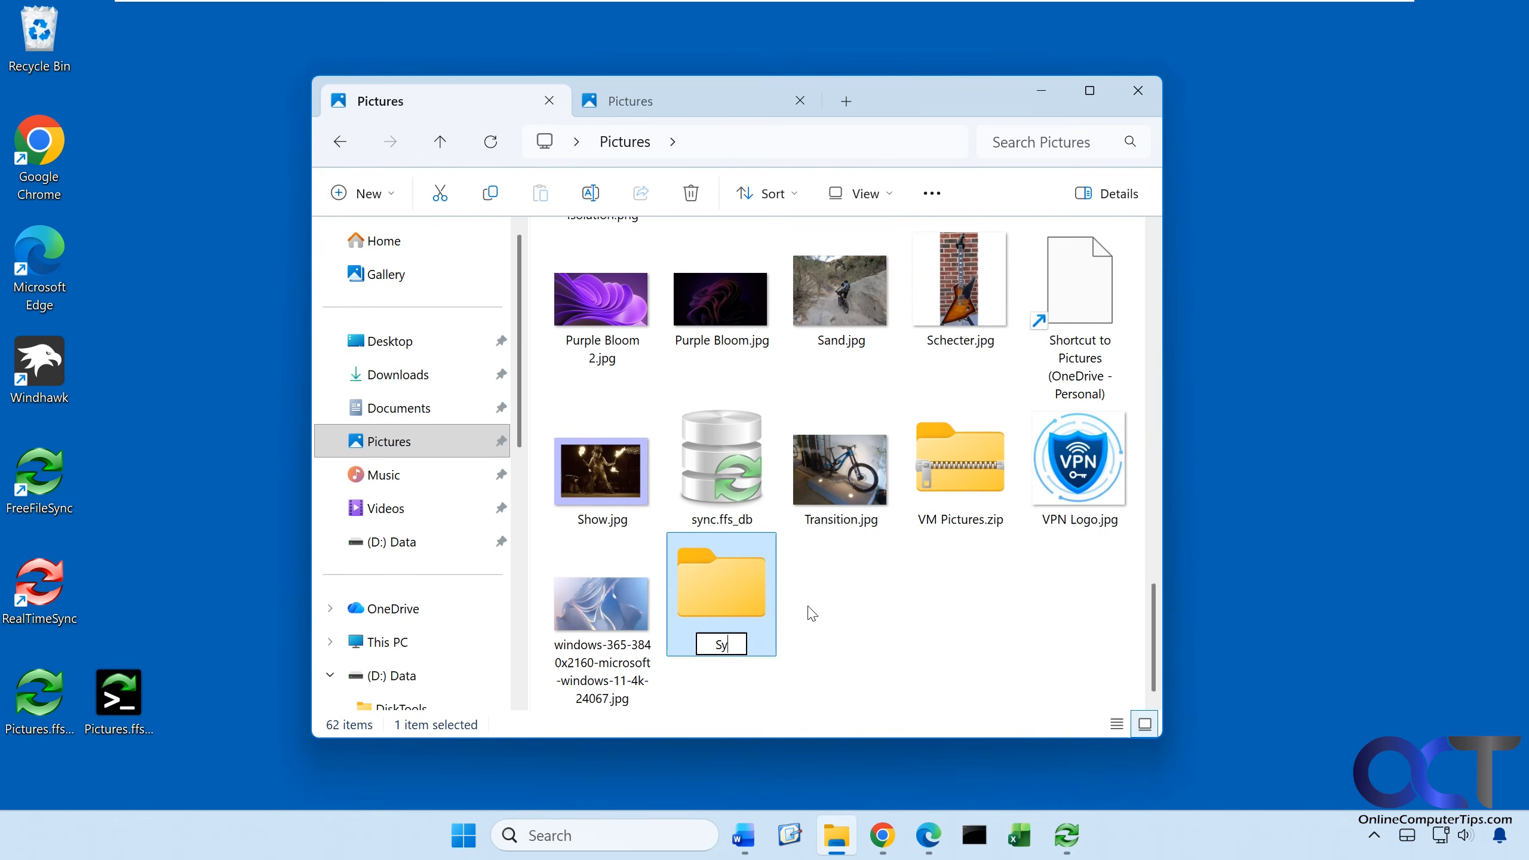
{"action": "type", "text": "nc Test"}
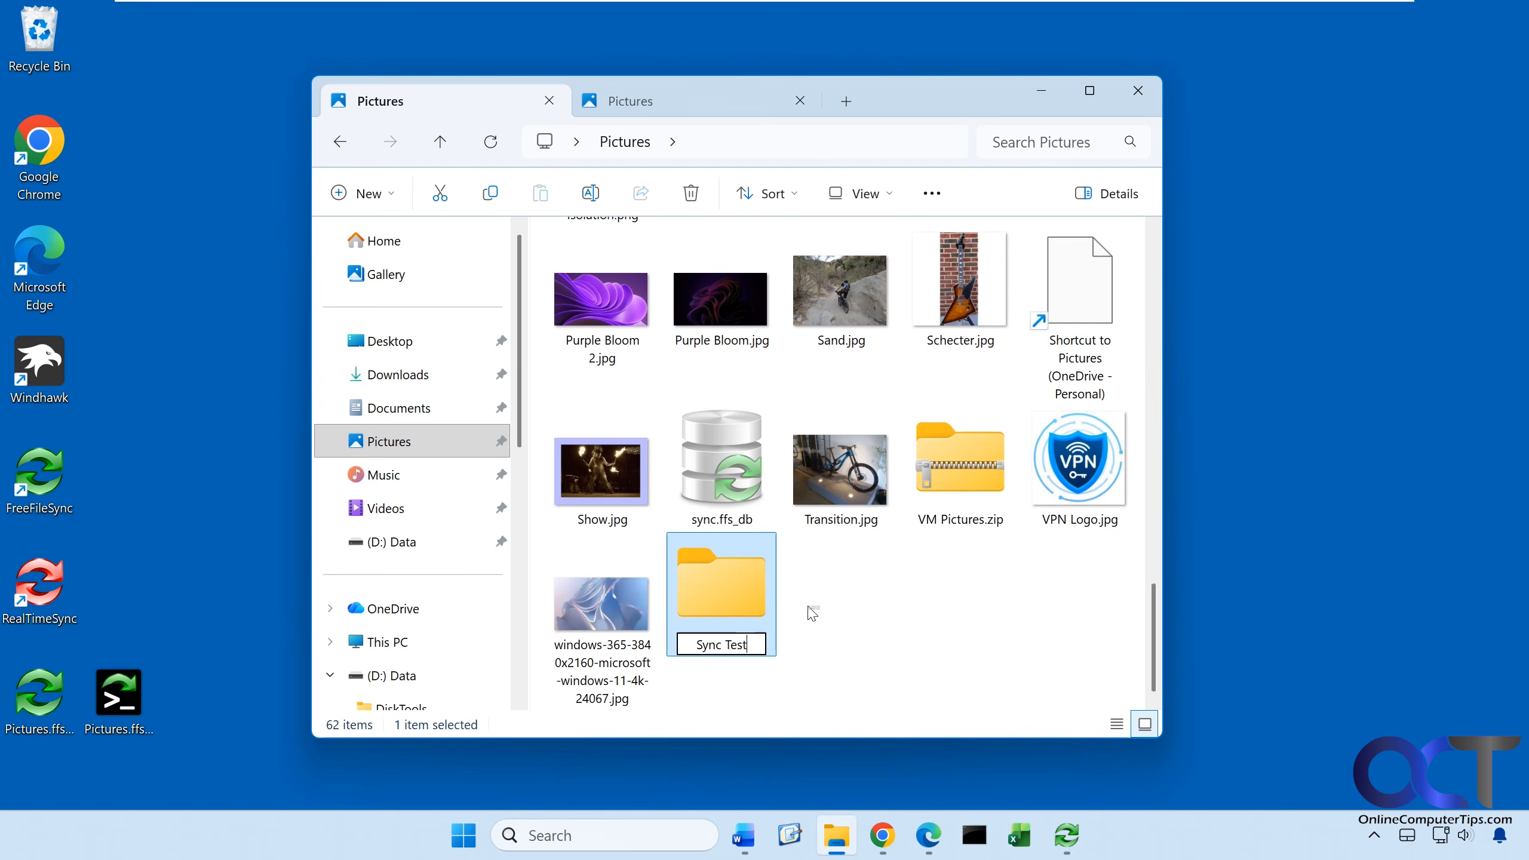
{"action": "key", "text": "Return"}
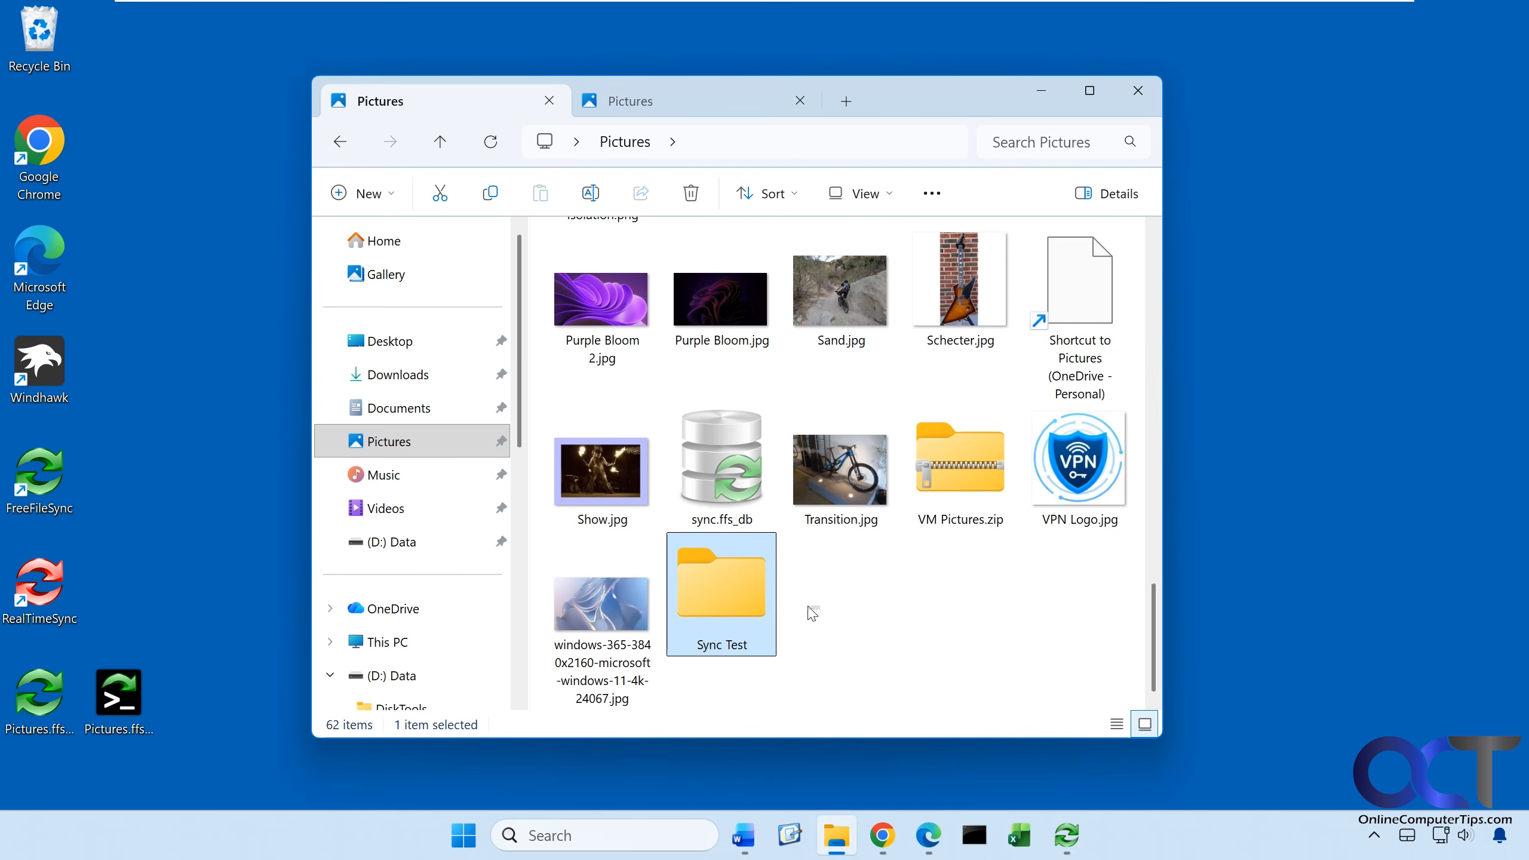
Step: Create a new bitmap image with the default name inside the Sync Test folder in Pictures
{"action": "double_click", "coordinate": [750, 592]}
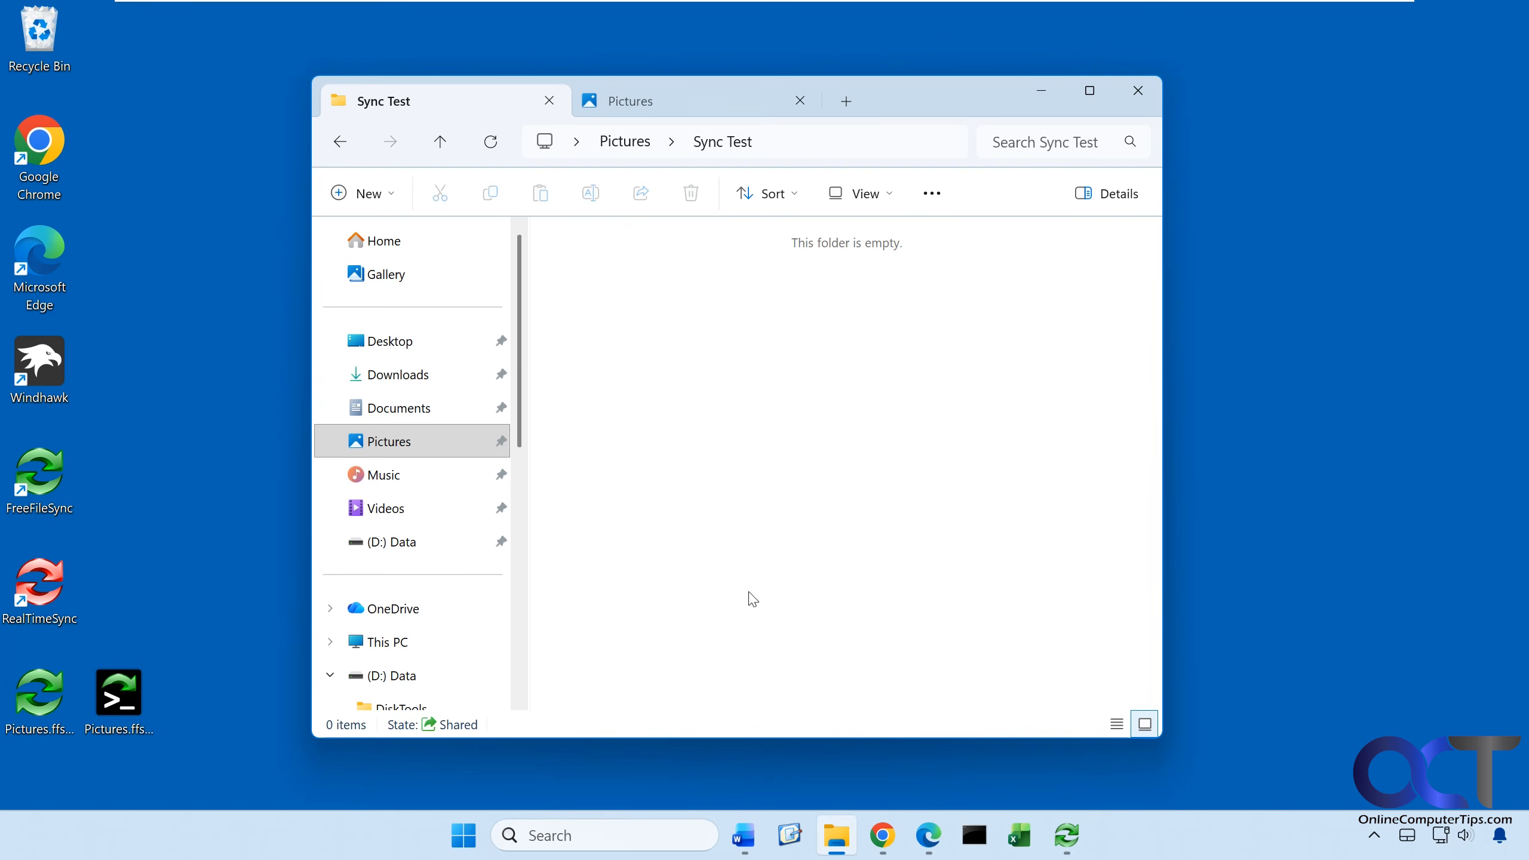
{"action": "right_click", "coordinate": [685, 410]}
{"action": "mouse_move", "coordinate": [941, 567]}
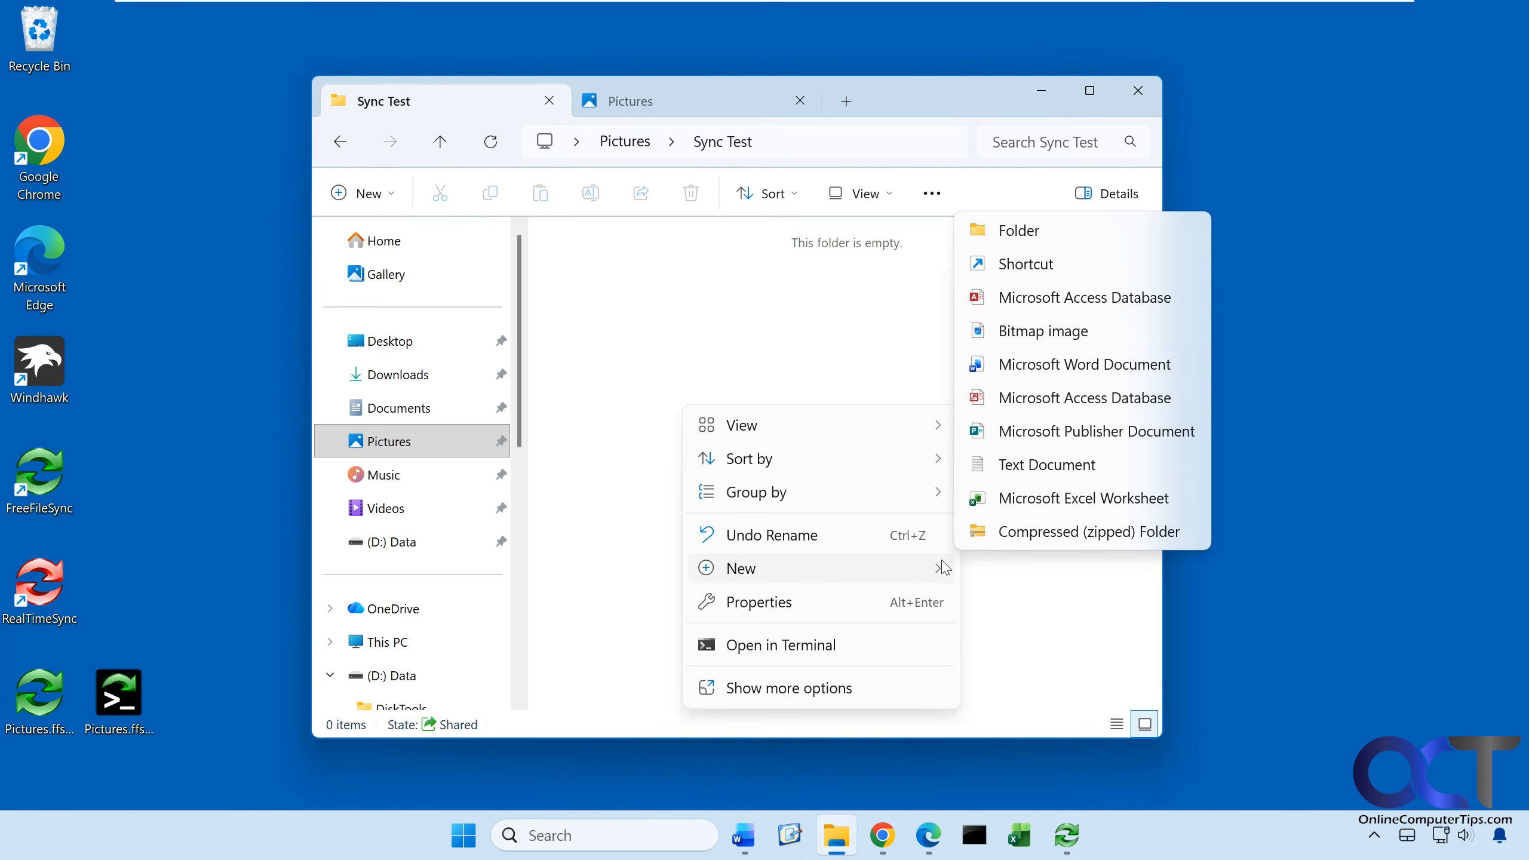
{"action": "left_click", "coordinate": [1030, 338]}
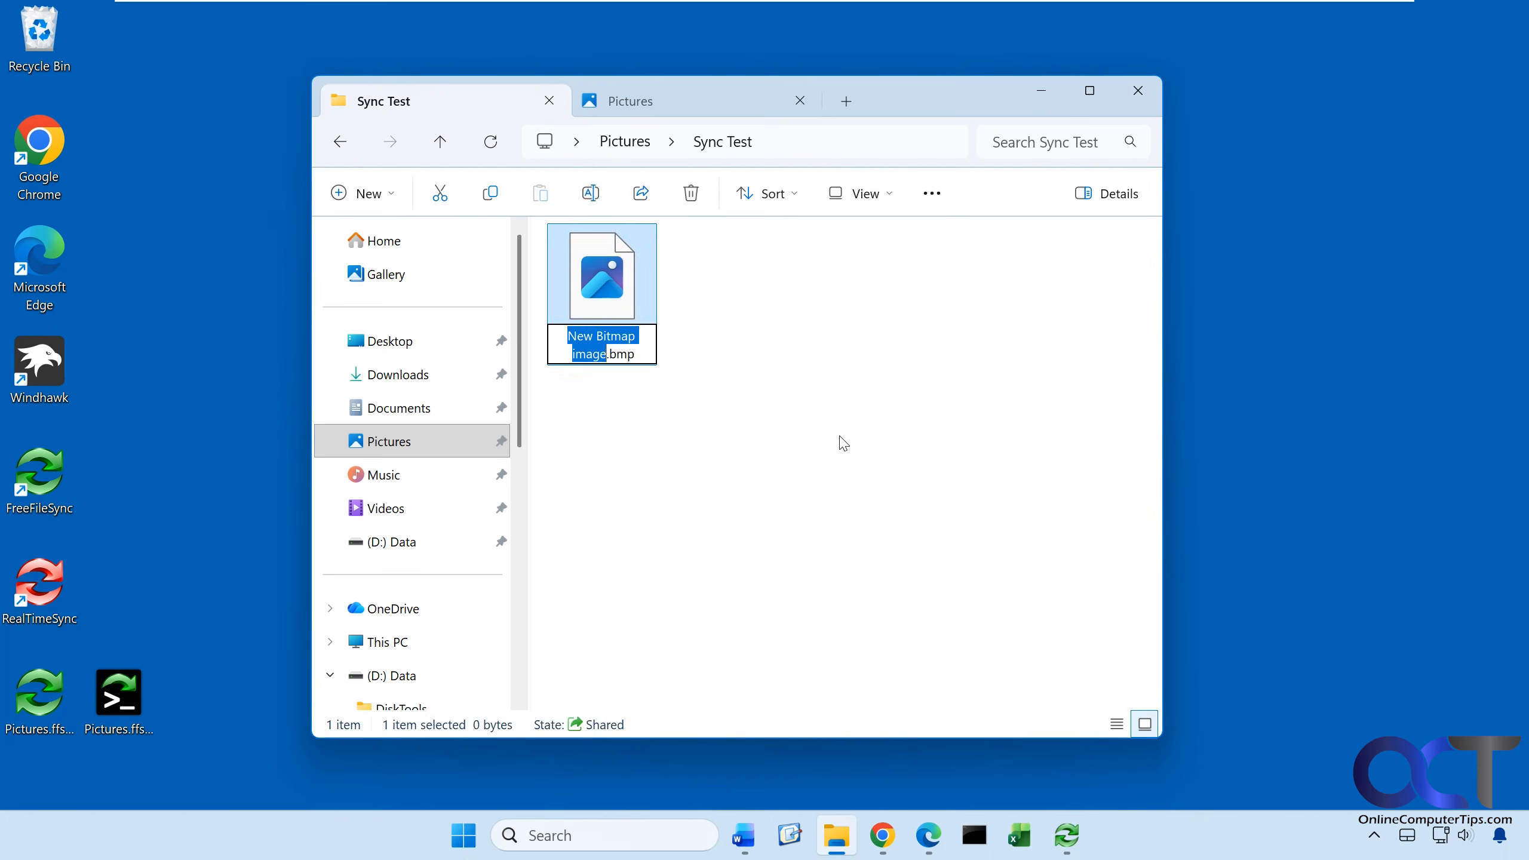
{"action": "left_click", "coordinate": [841, 445]}
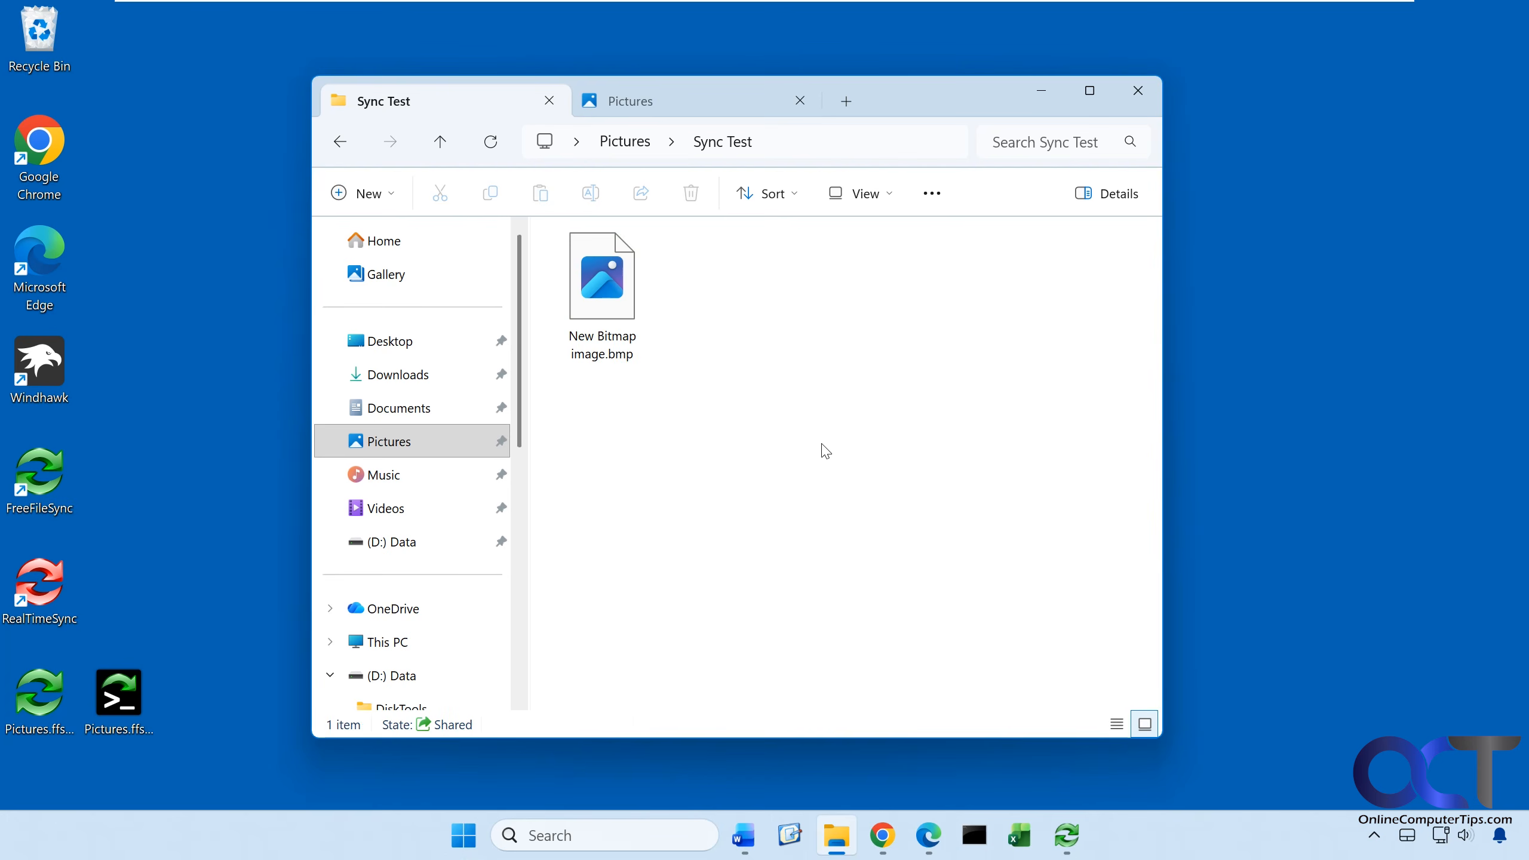
Step: Open the Pictures Backup folder on the D: drive in the second File Explorer tab and check its last files for Winter.jpg
{"action": "left_click", "coordinate": [698, 108]}
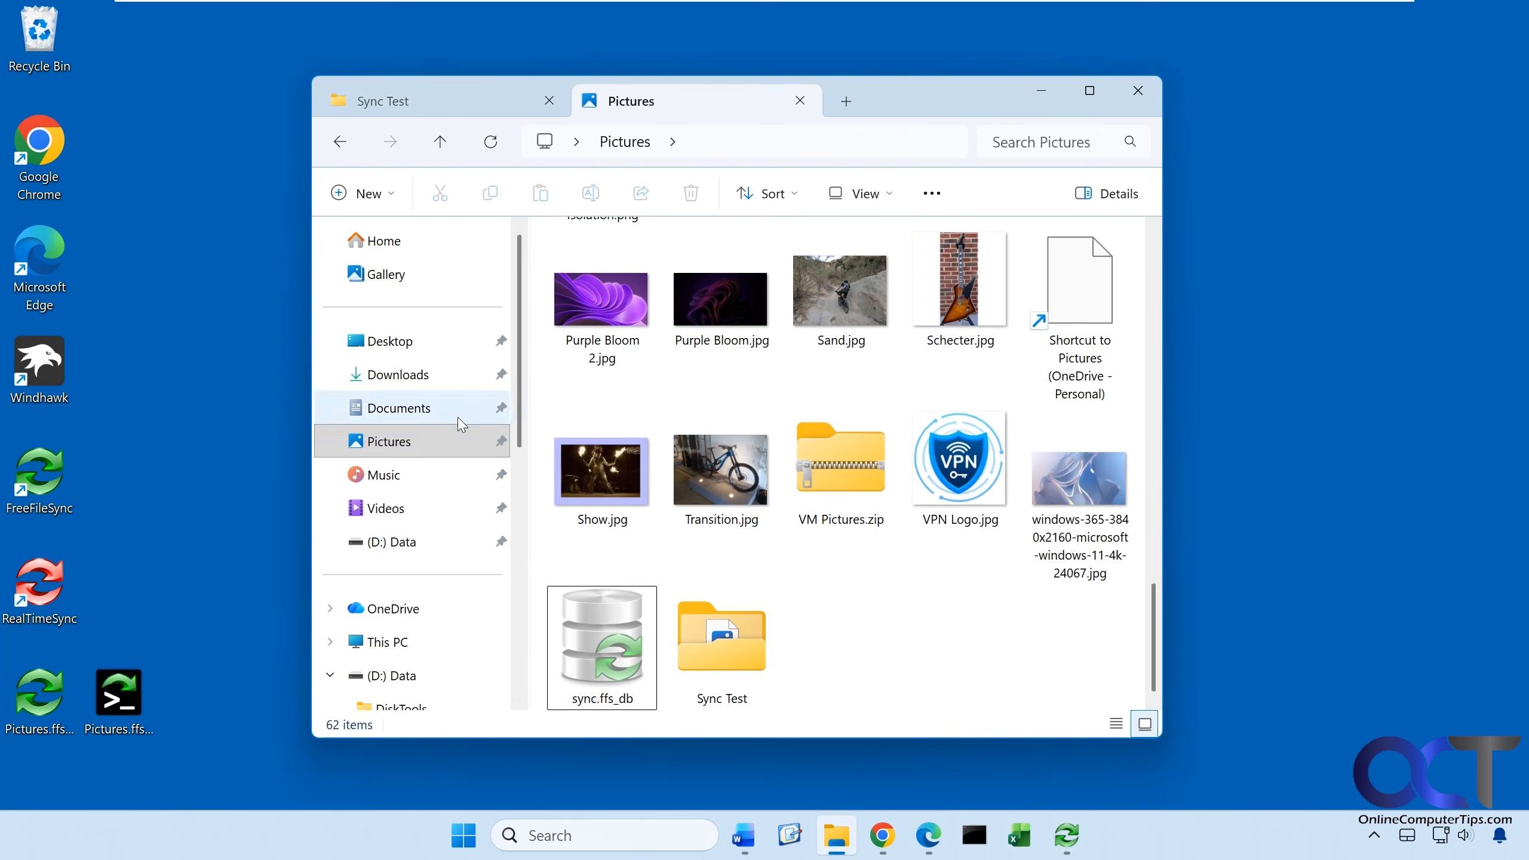
{"action": "left_click", "coordinate": [409, 675]}
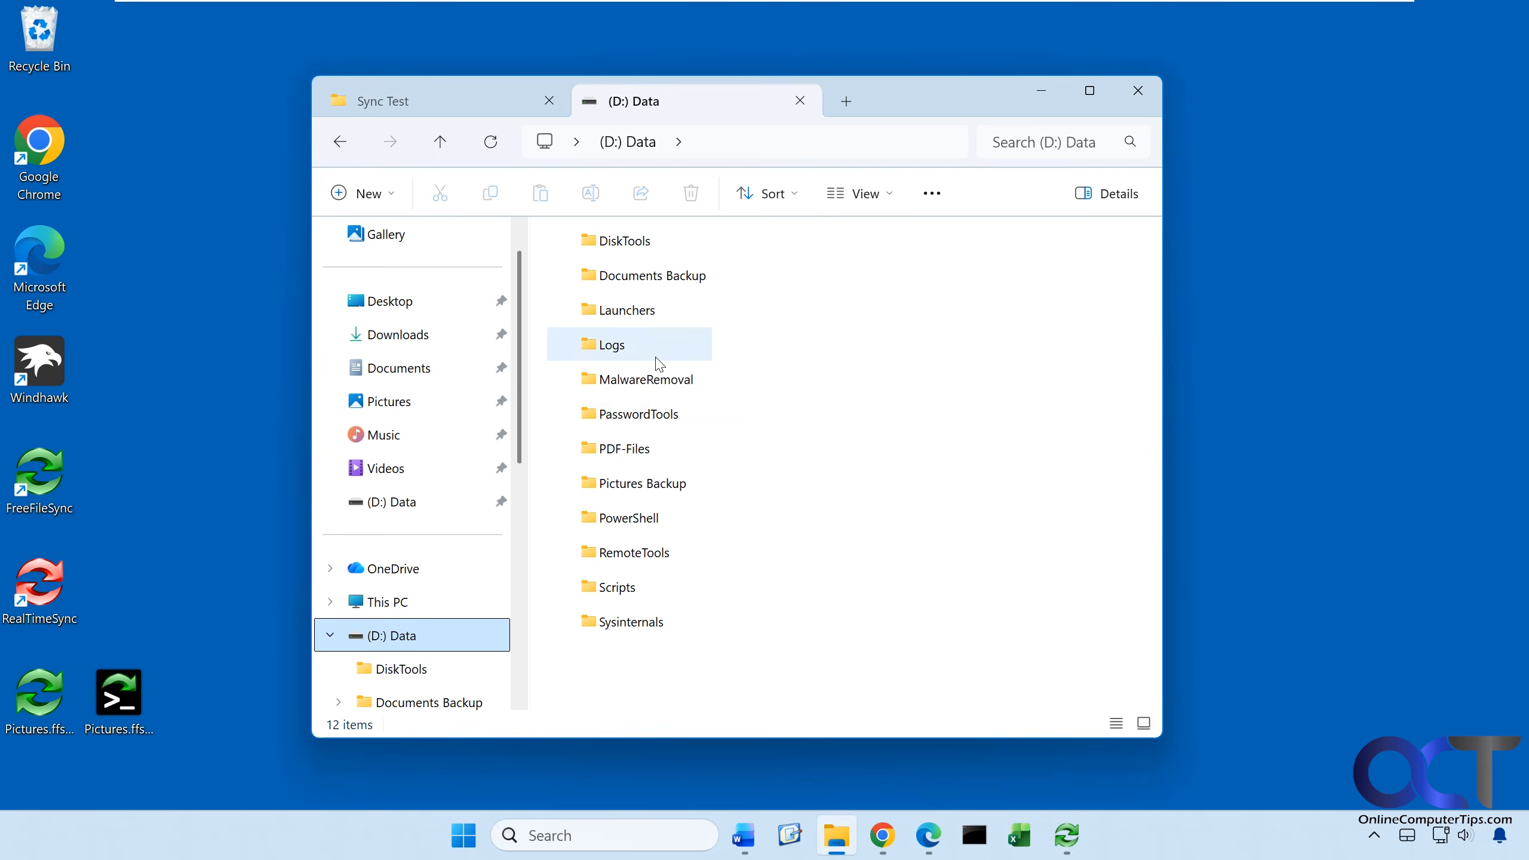
{"action": "double_click", "coordinate": [666, 487]}
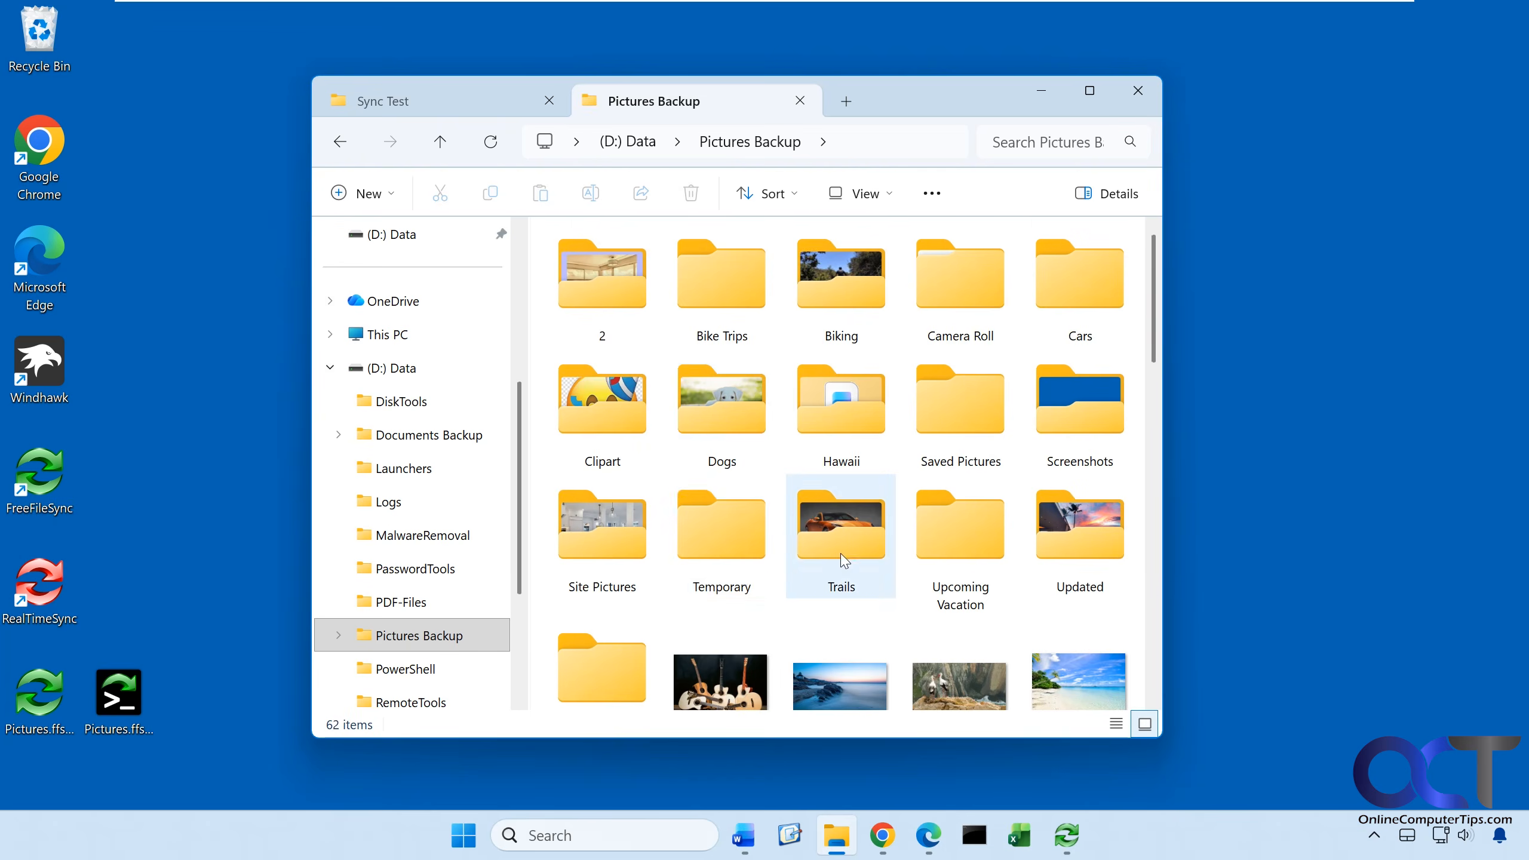
{"action": "scroll", "coordinate": [844, 560], "scroll_direction": "down", "scroll_amount": 10}
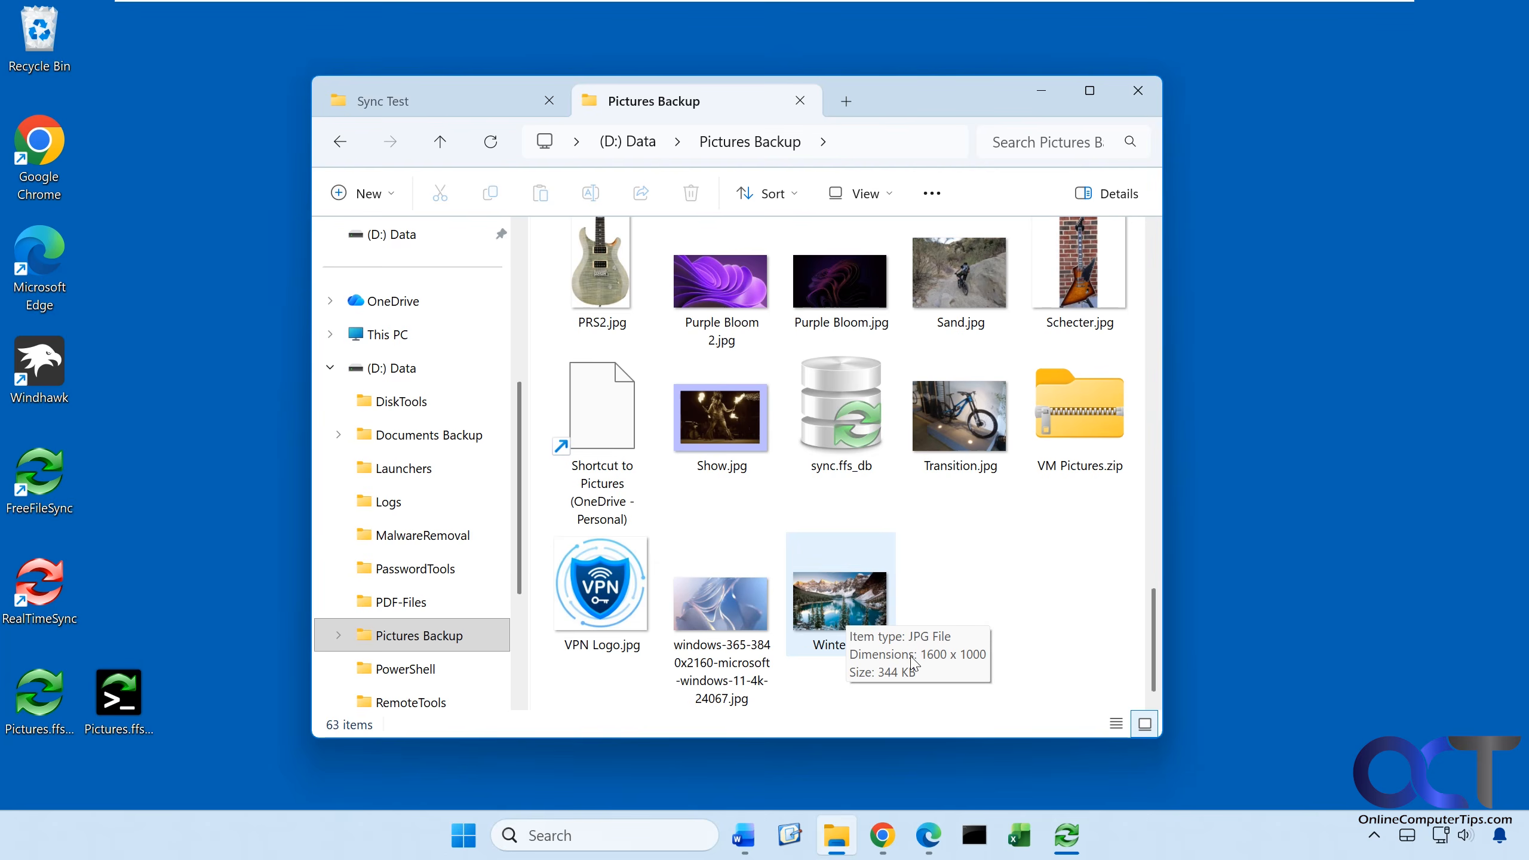
Step: Dismiss the finished Pictures sync window and check the sync variants in FreeFileSync, keeping Update selected
{"action": "left_click", "coordinate": [1062, 842]}
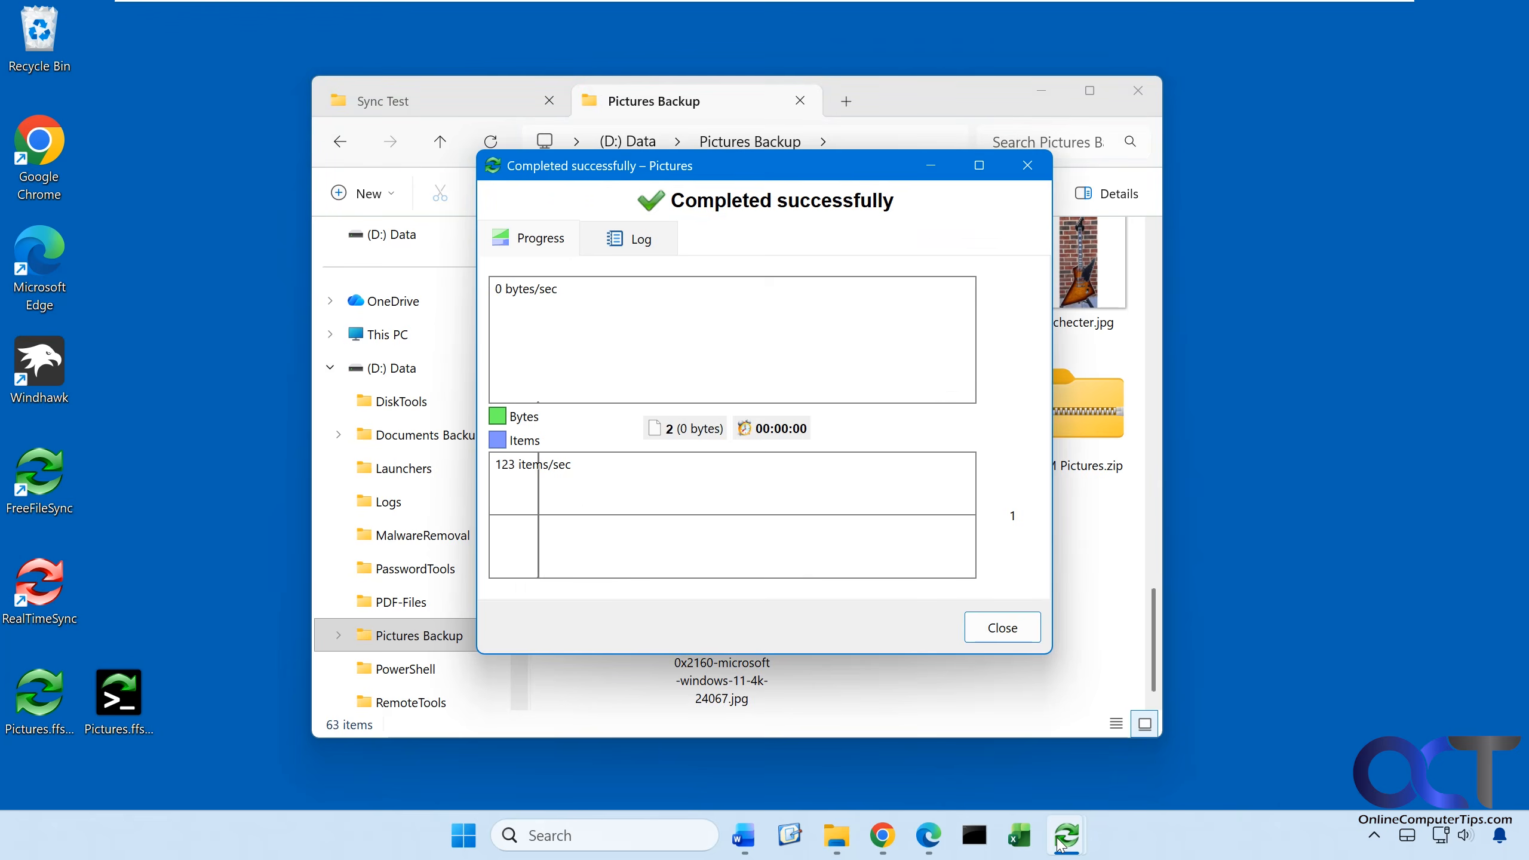
{"action": "left_click", "coordinate": [1002, 628]}
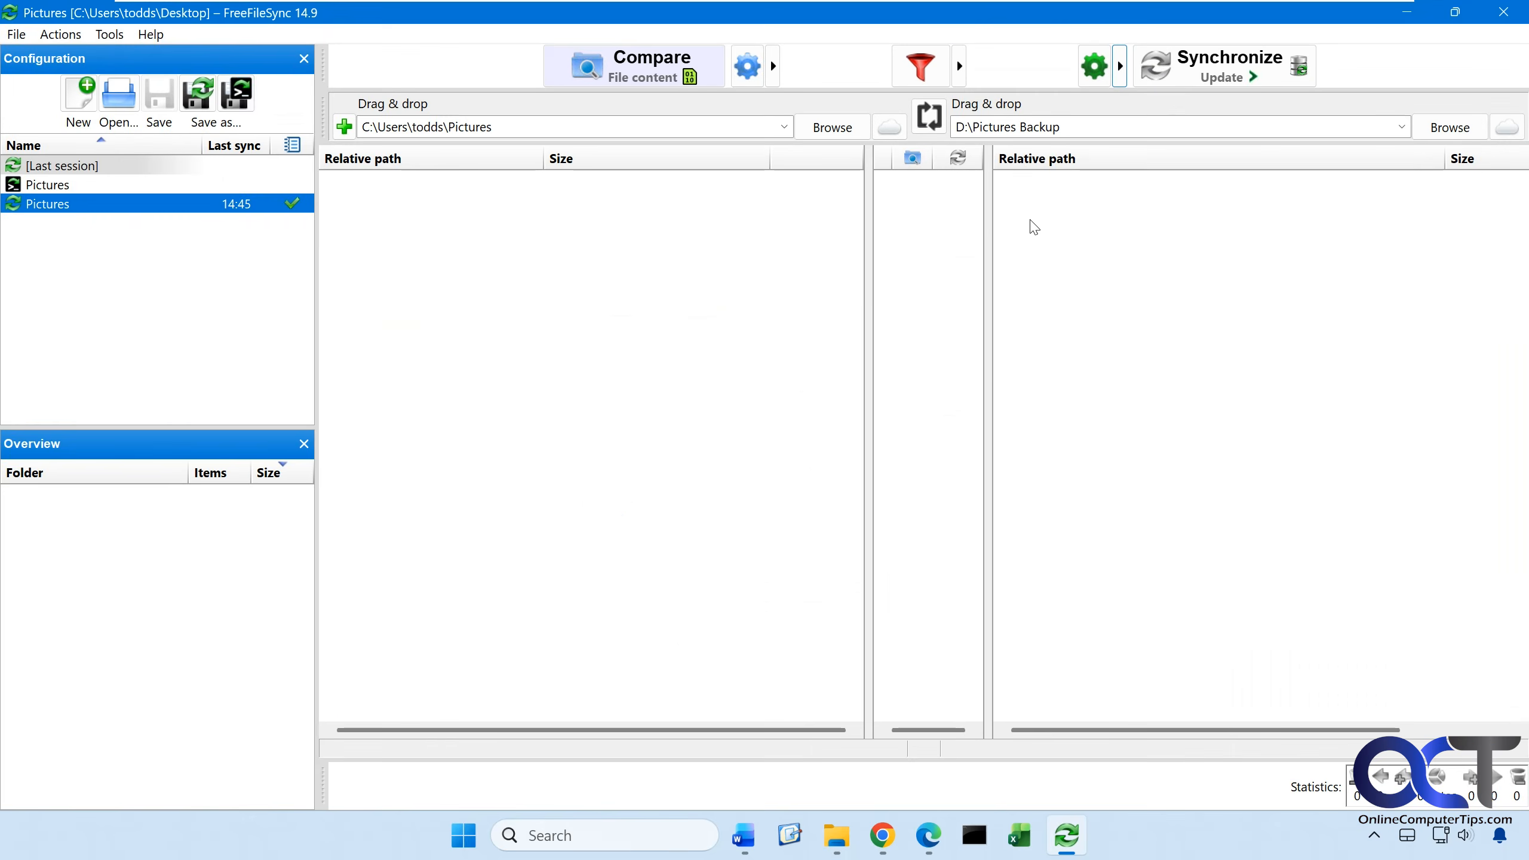
{"action": "left_click", "coordinate": [1120, 77]}
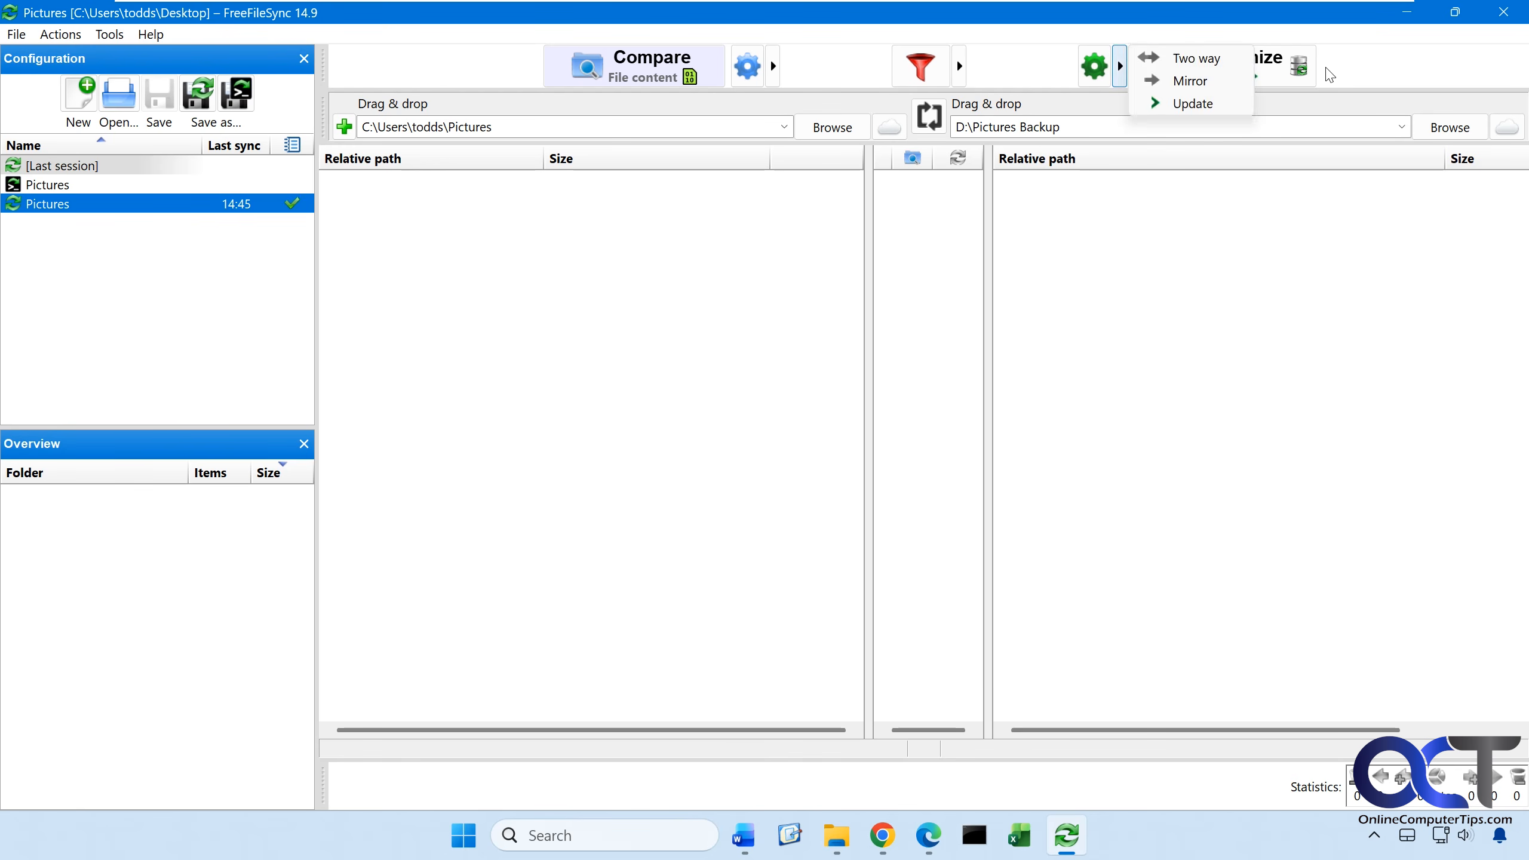
{"action": "left_click", "coordinate": [1191, 103]}
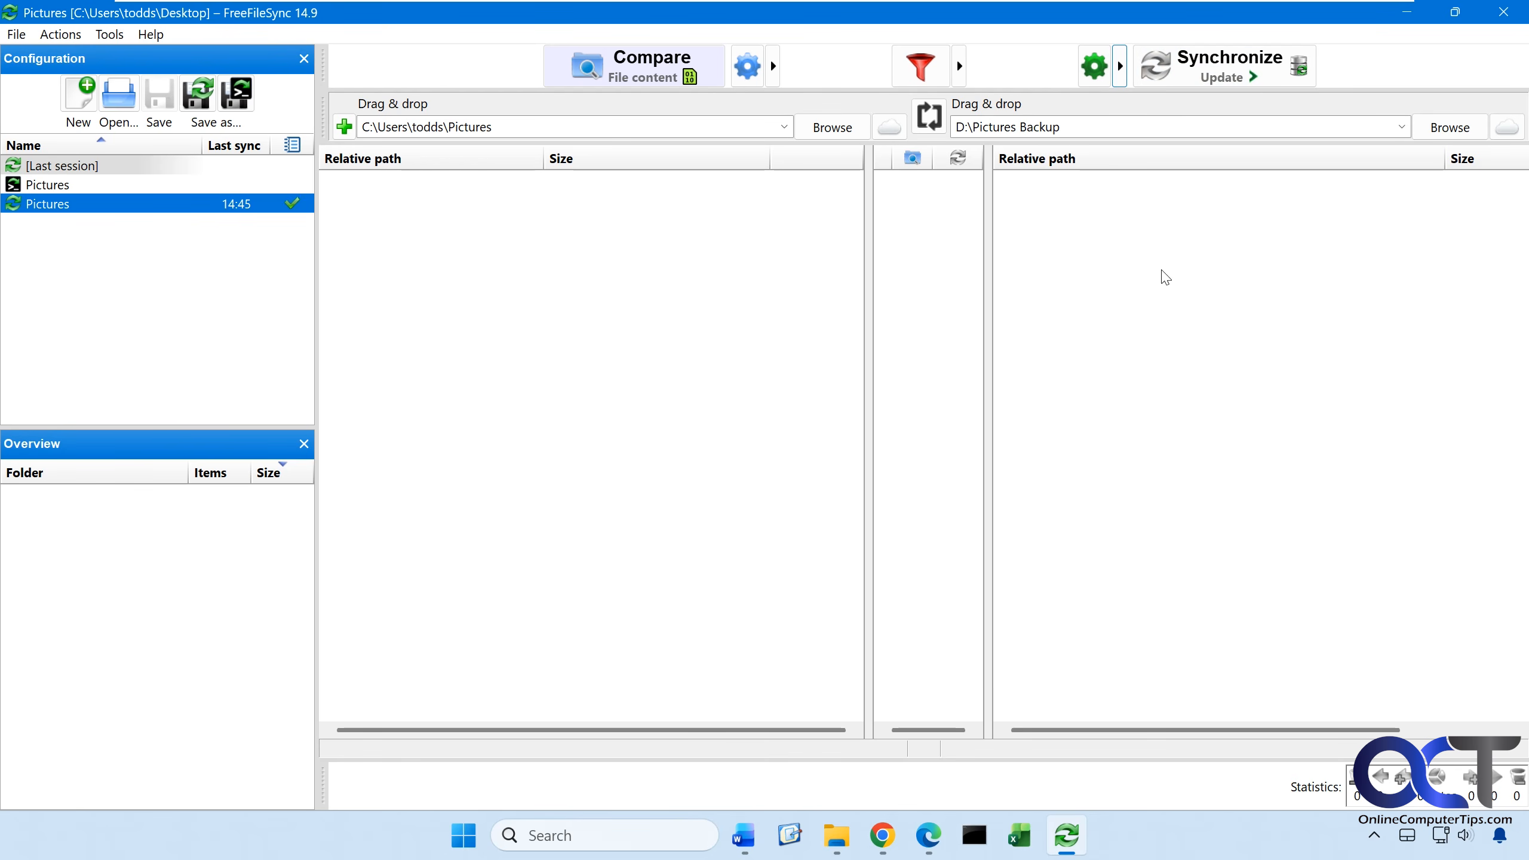
{"action": "left_click", "coordinate": [1406, 12]}
Step: Open the Sync Test folder in D:\Pictures Backup to check for the new bitmap image
{"action": "scroll", "coordinate": [1060, 495], "scroll_direction": "up", "scroll_amount": 10}
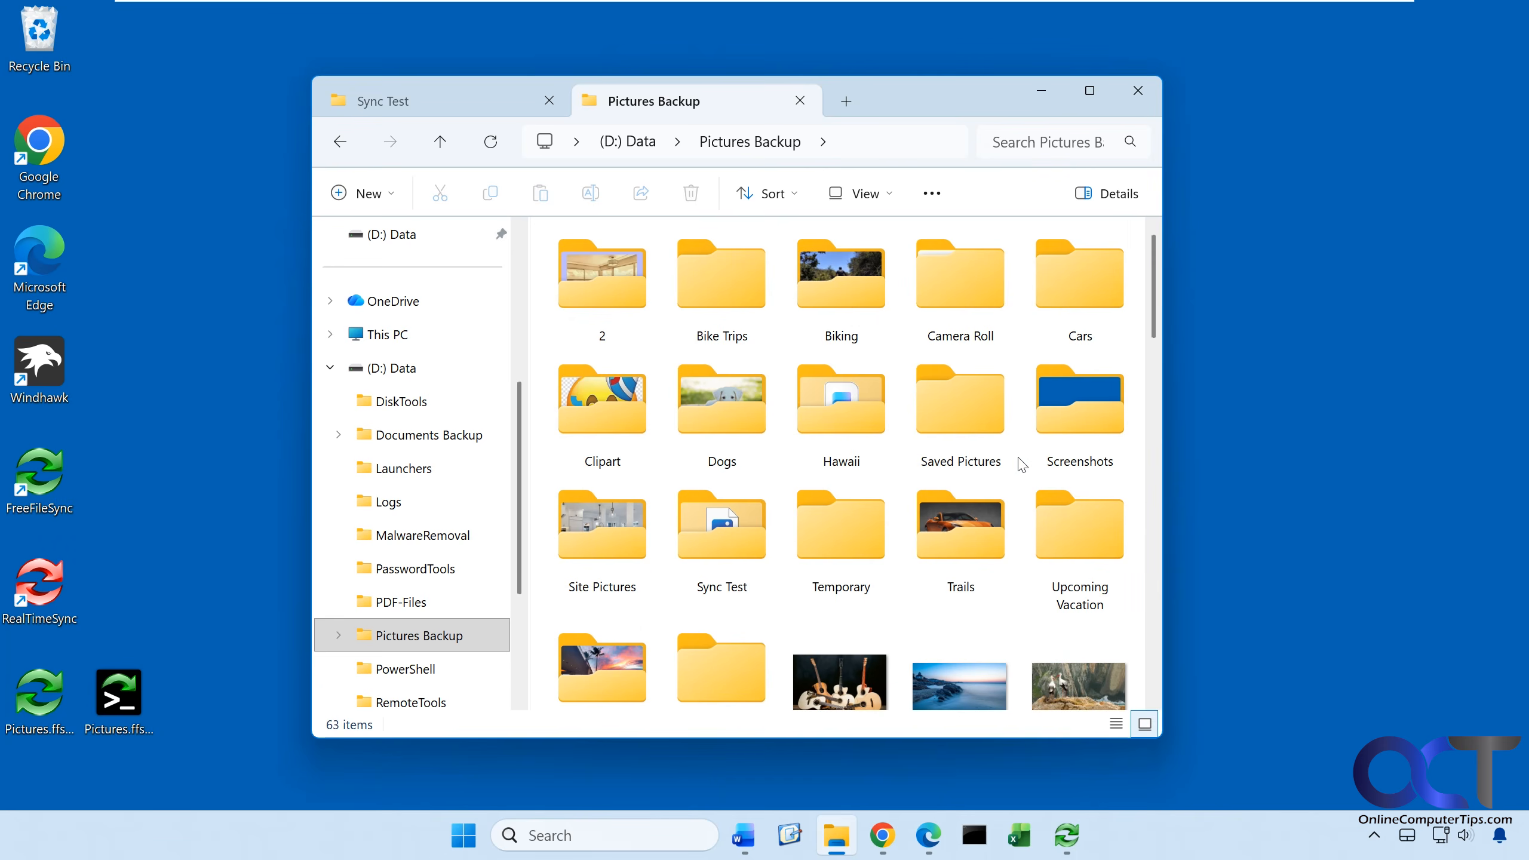
{"action": "double_click", "coordinate": [742, 545]}
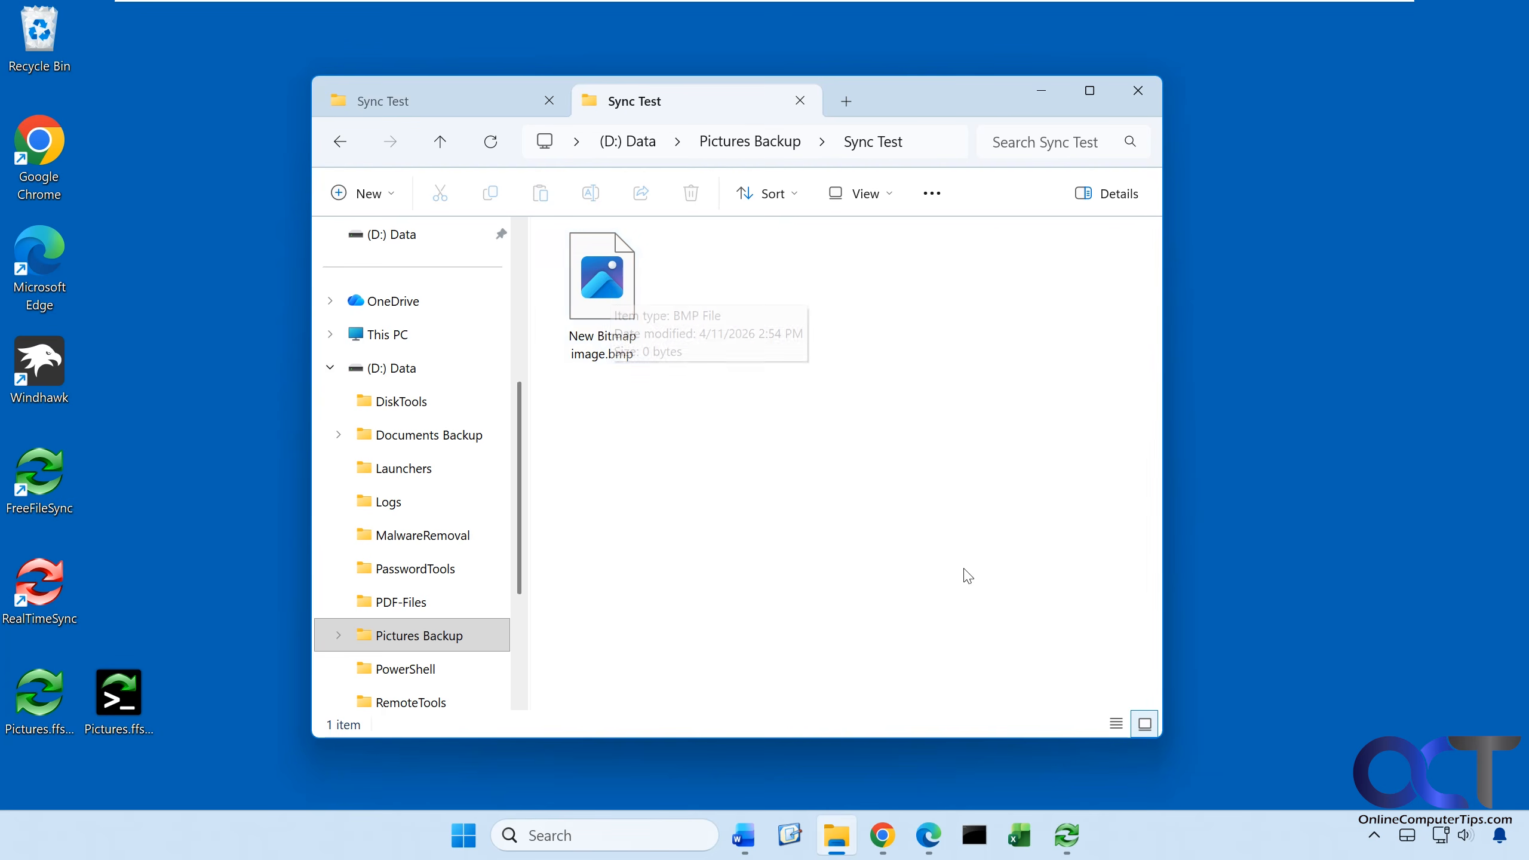
Step: Switch to FreeFileSync and review the available synchronization variants for the Pictures configuration without changing the selection
{"action": "left_click", "coordinate": [1067, 836]}
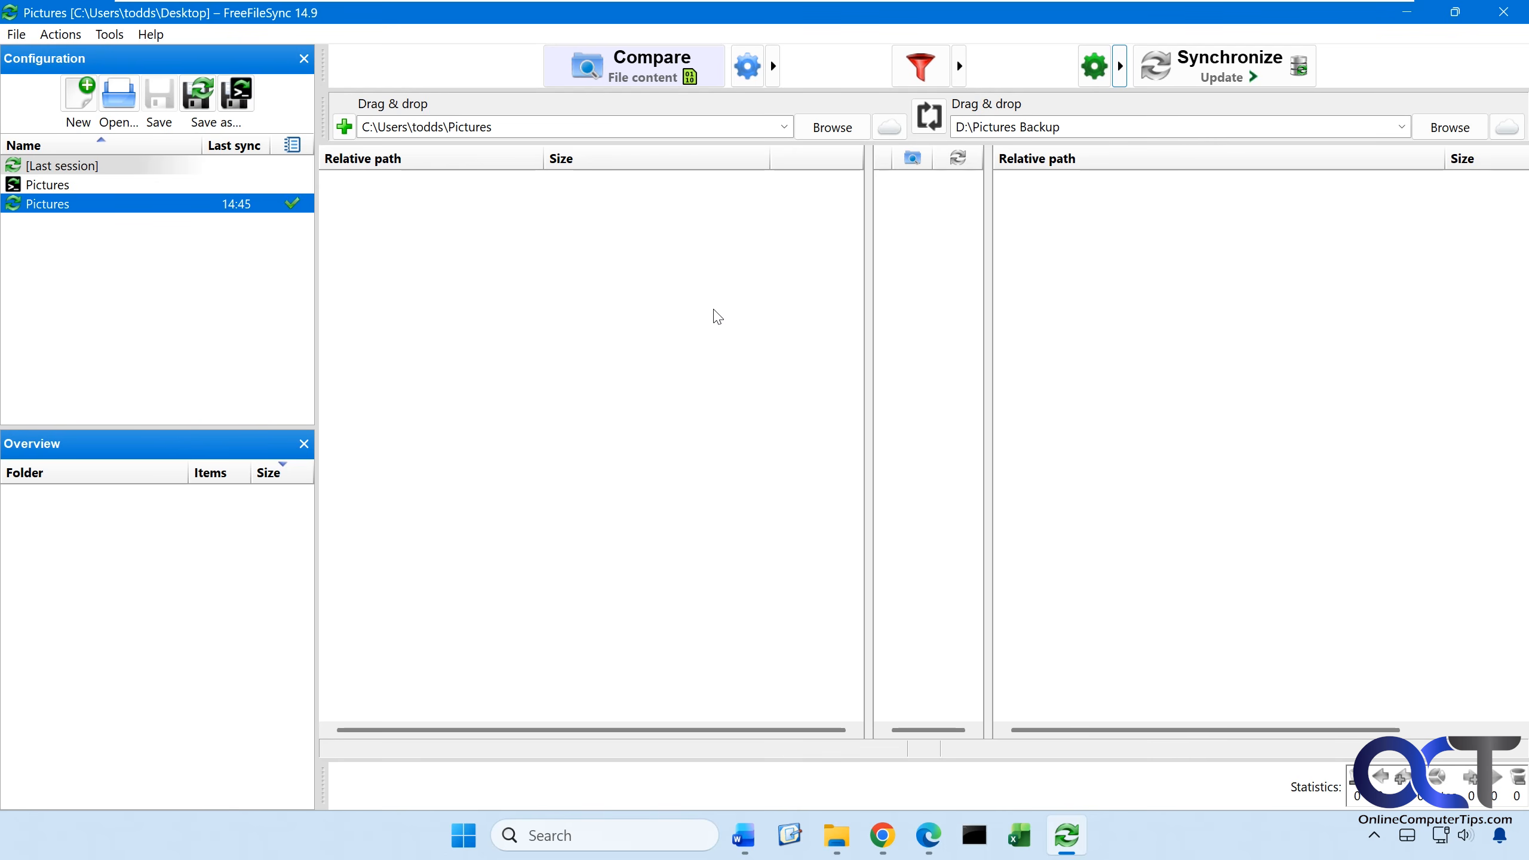
{"action": "left_click", "coordinate": [1119, 65]}
{"action": "left_click", "coordinate": [1138, 240]}
{"action": "left_click", "coordinate": [1406, 12]}
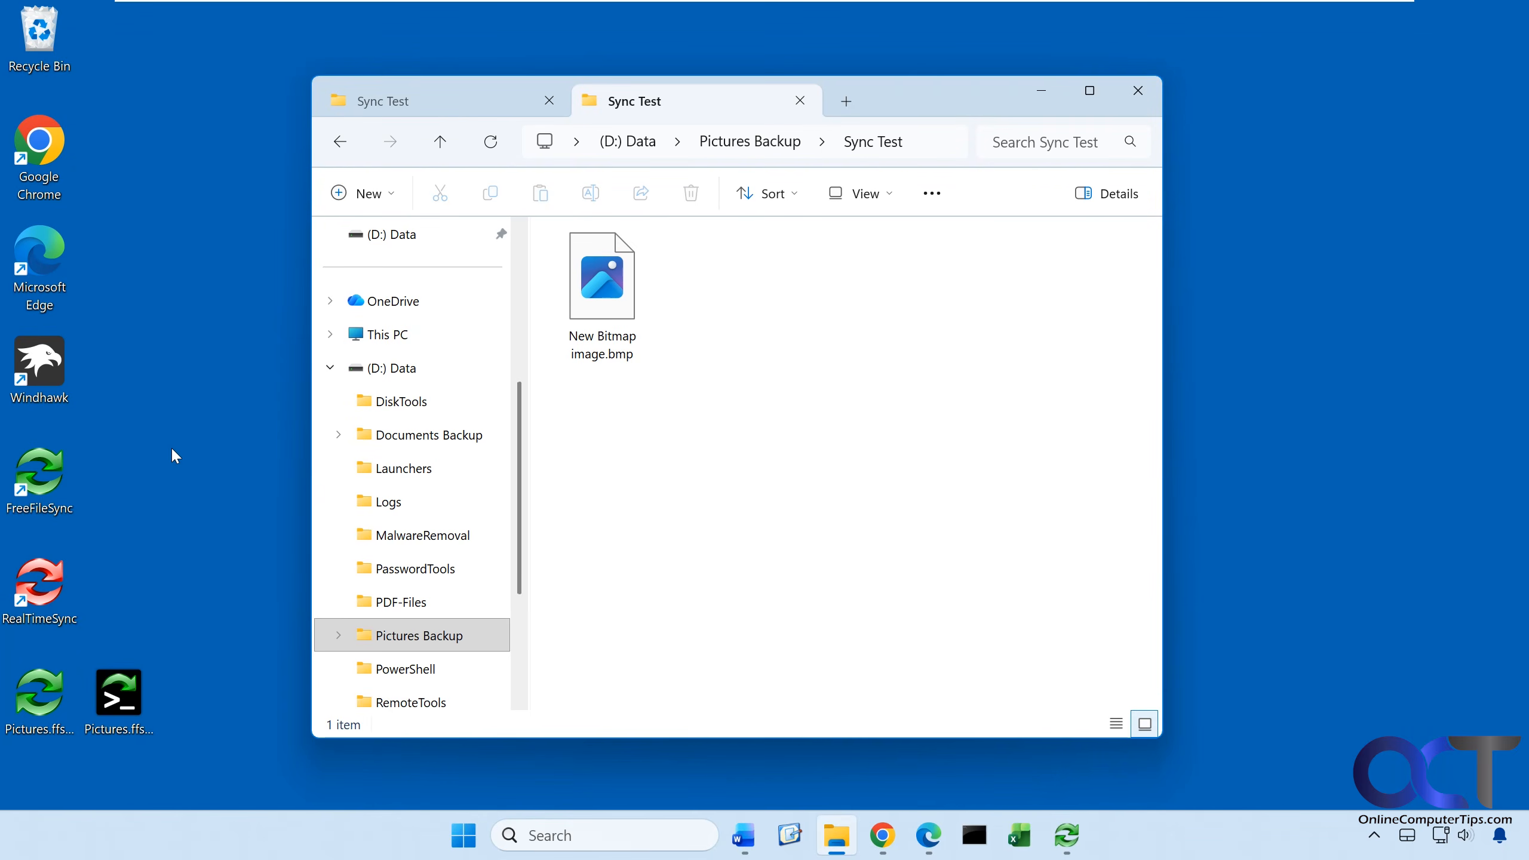
{"action": "left_click", "coordinate": [1066, 836]}
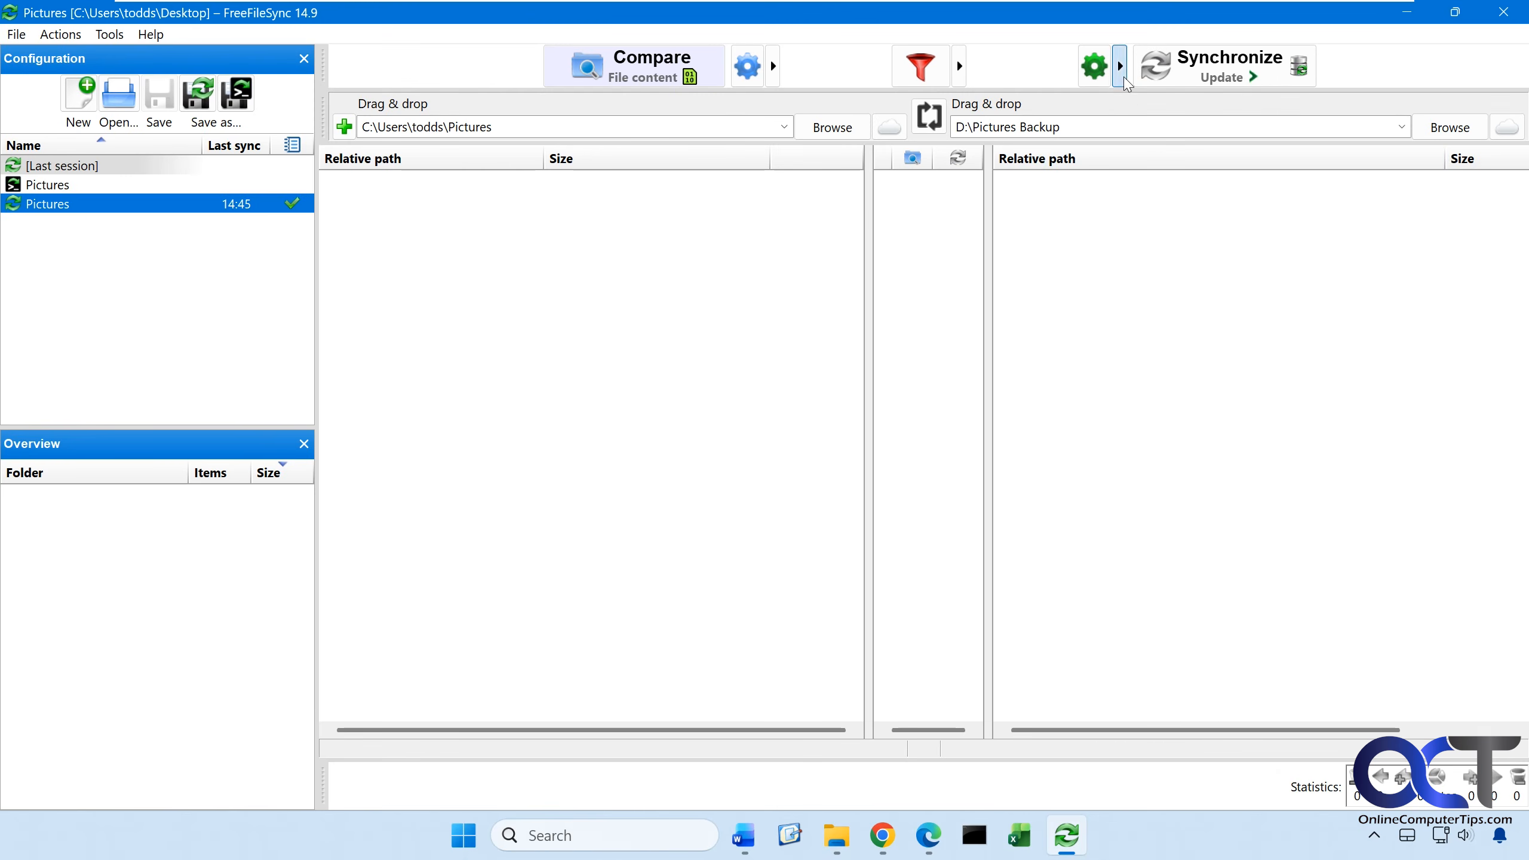
{"action": "left_click", "coordinate": [1123, 77]}
{"action": "left_click", "coordinate": [1138, 204]}
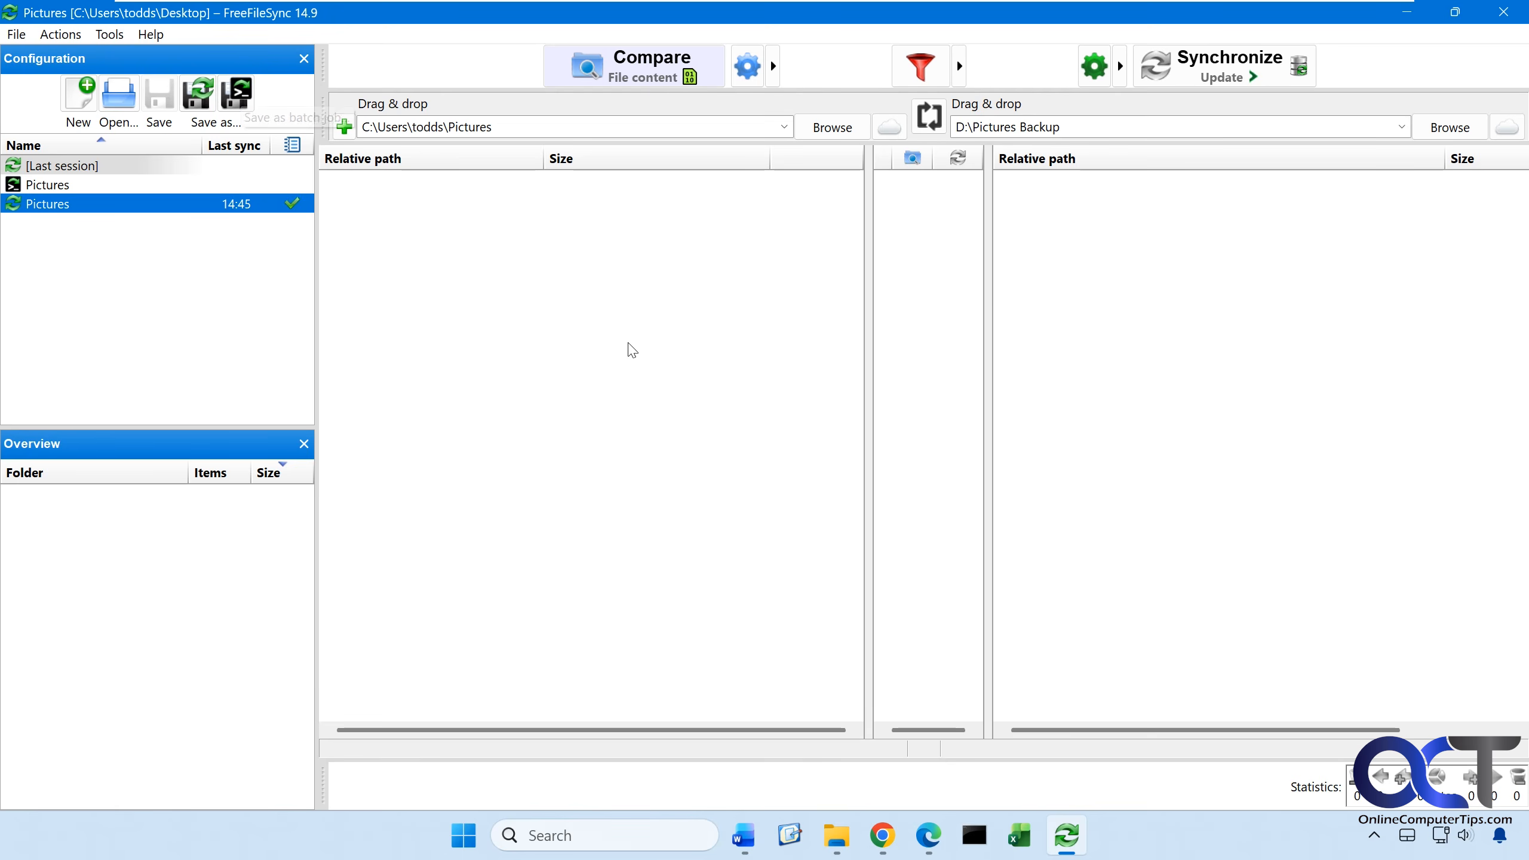
{"action": "left_click", "coordinate": [1408, 15]}
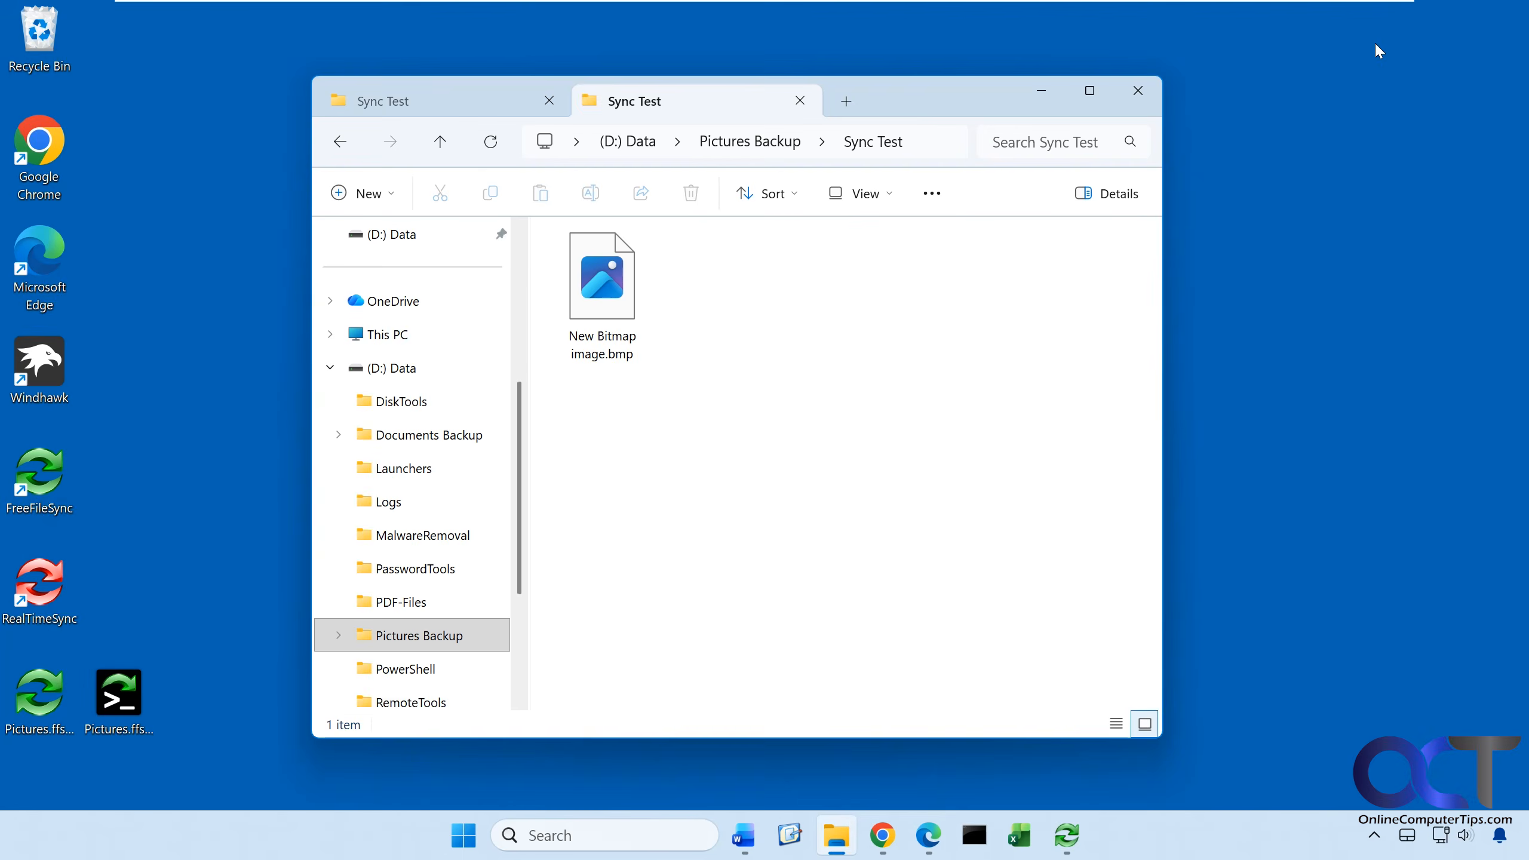